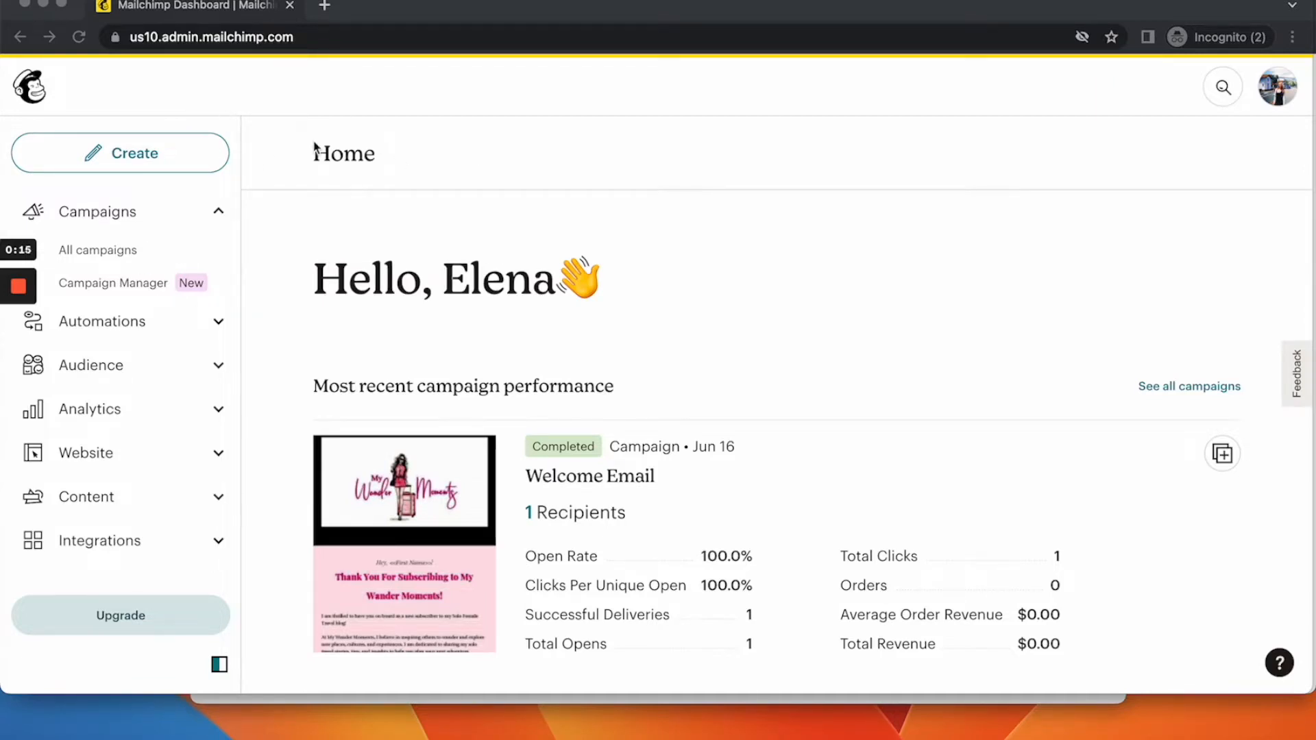
- Start creating a new email template to reach its selection of starting points
left_click(364, 94)
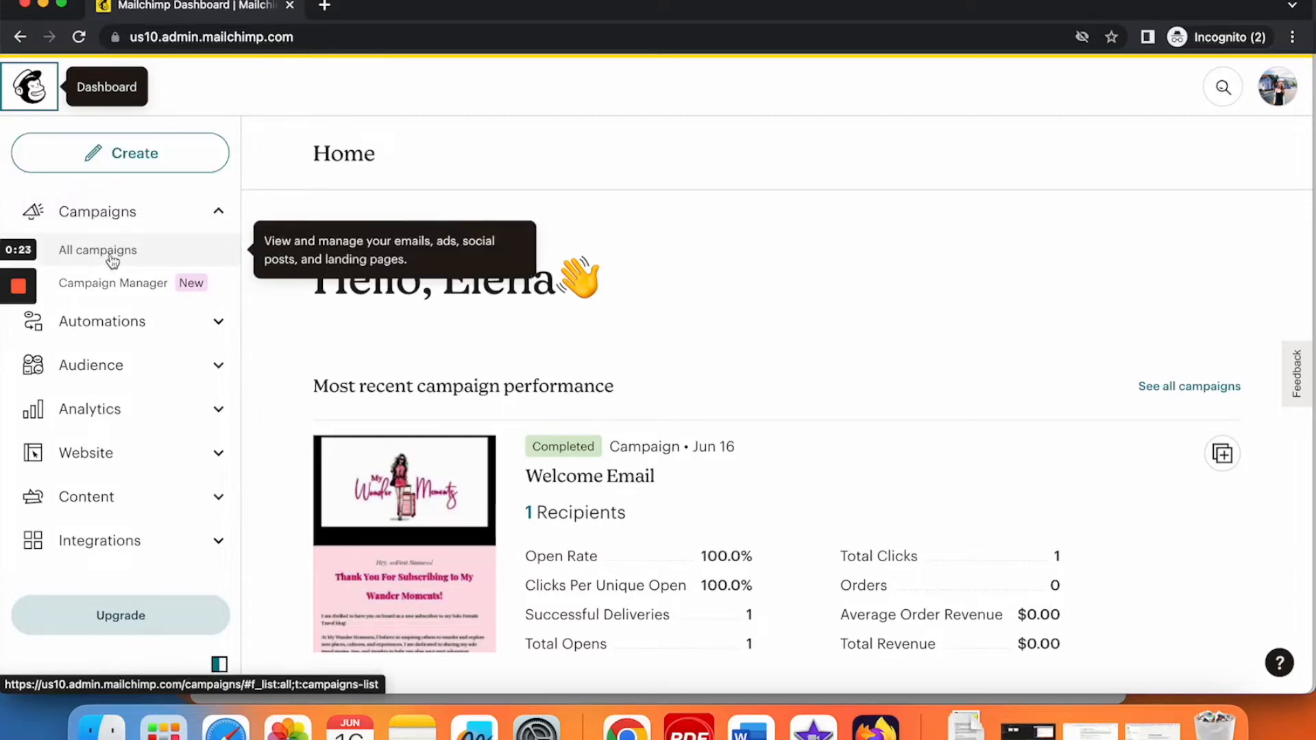
left_click(136, 159)
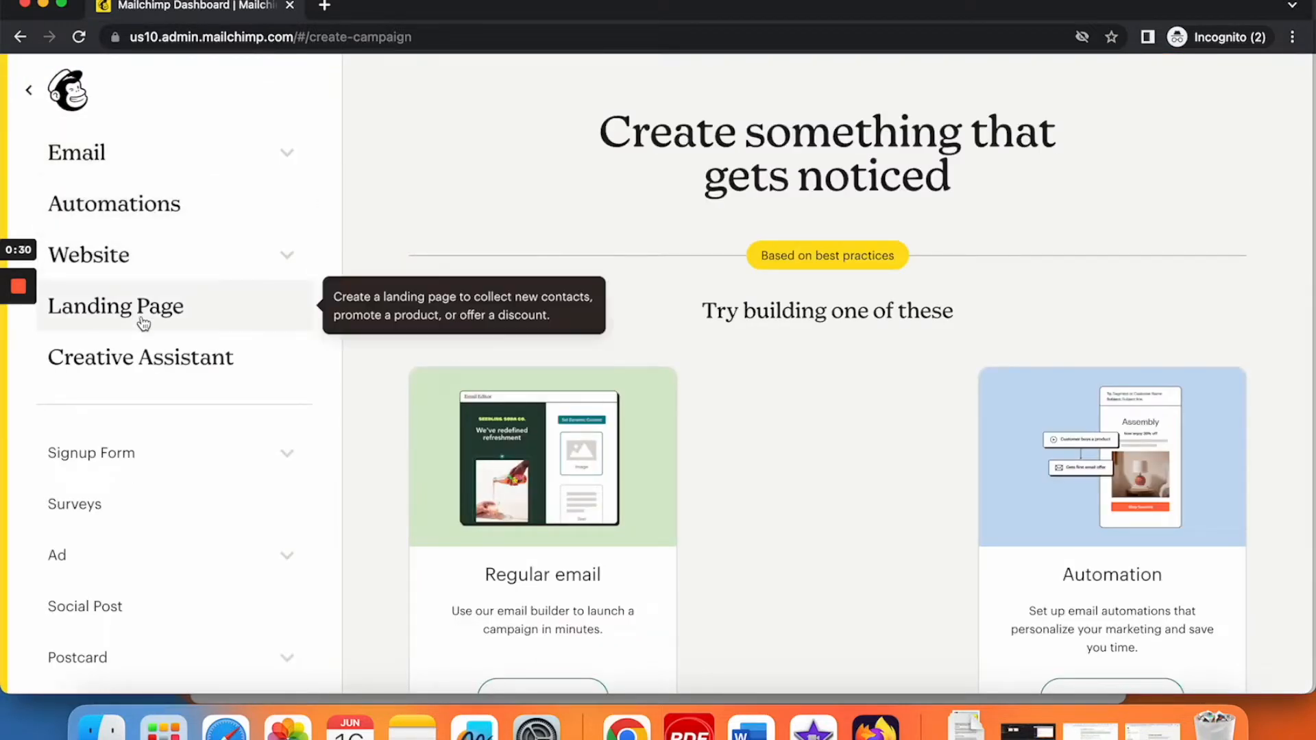
left_click(285, 156)
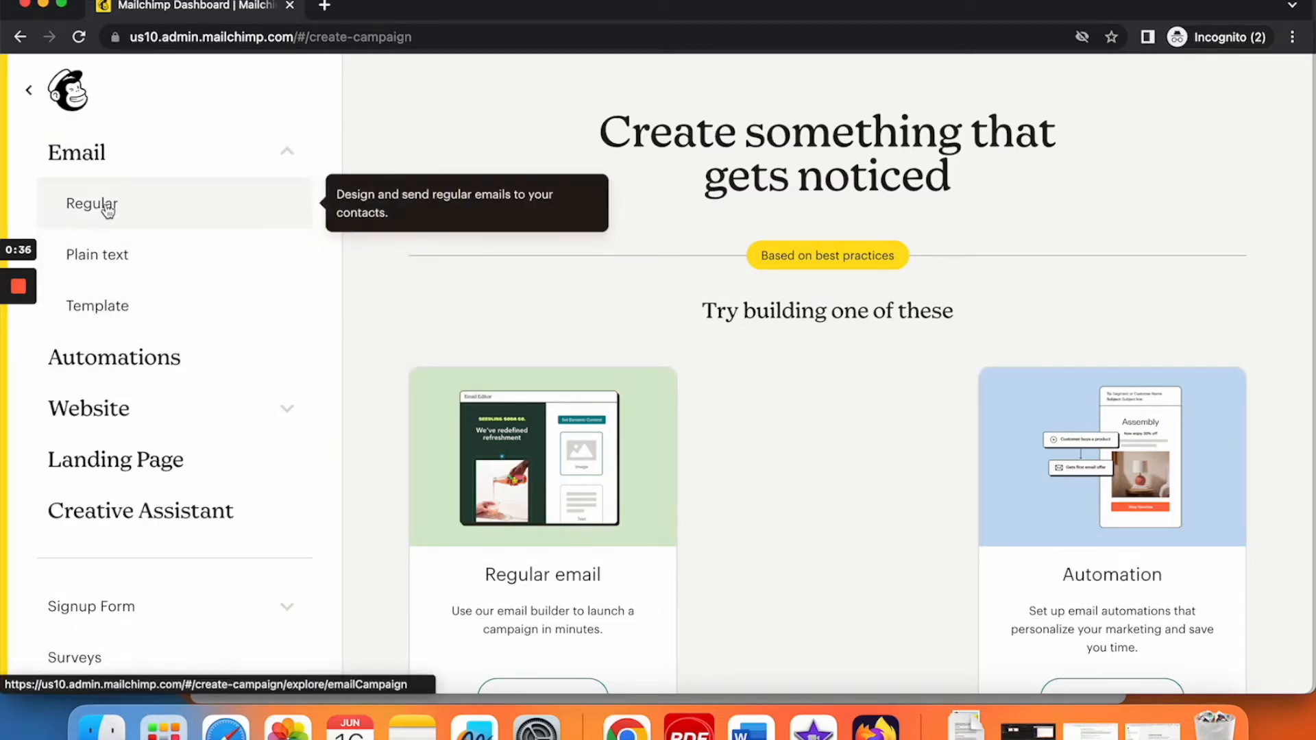
left_click(100, 311)
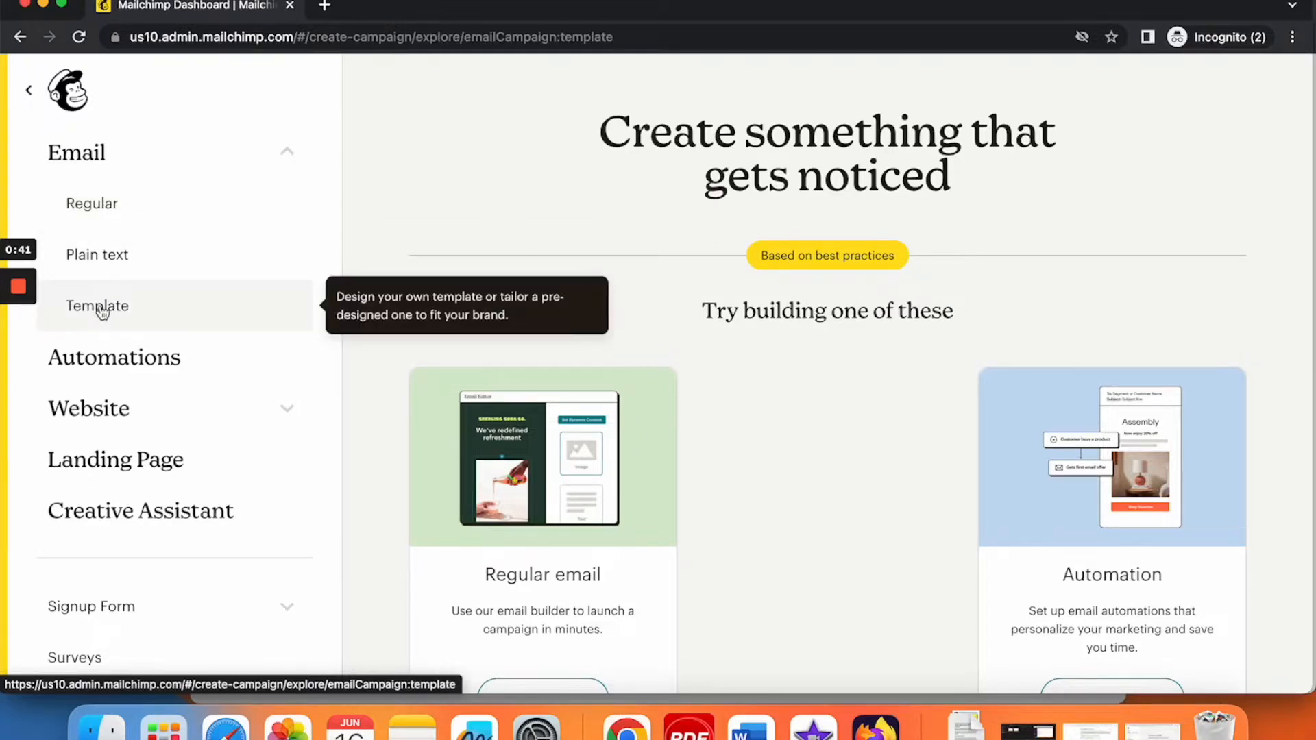
left_click(830, 317)
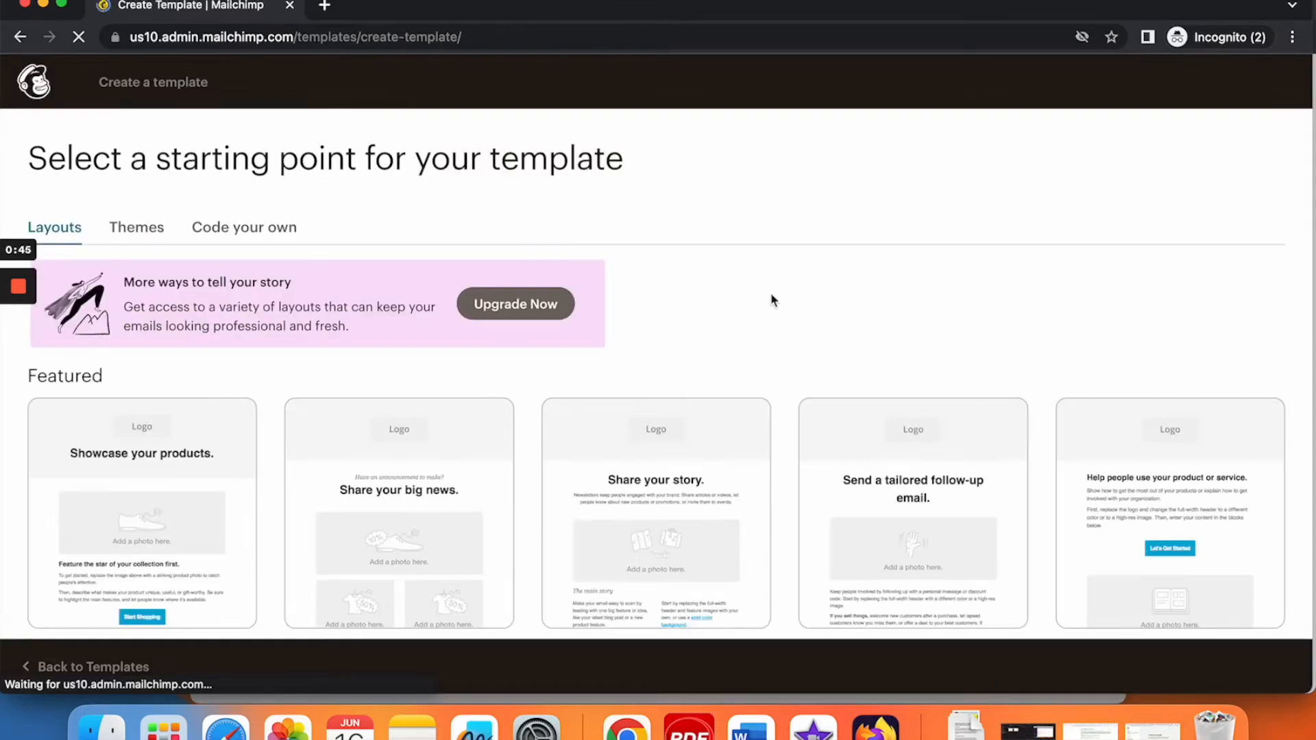
- Look through the featured and basic layouts offered as starting points for the template
scroll(366, 365, "down", 3)
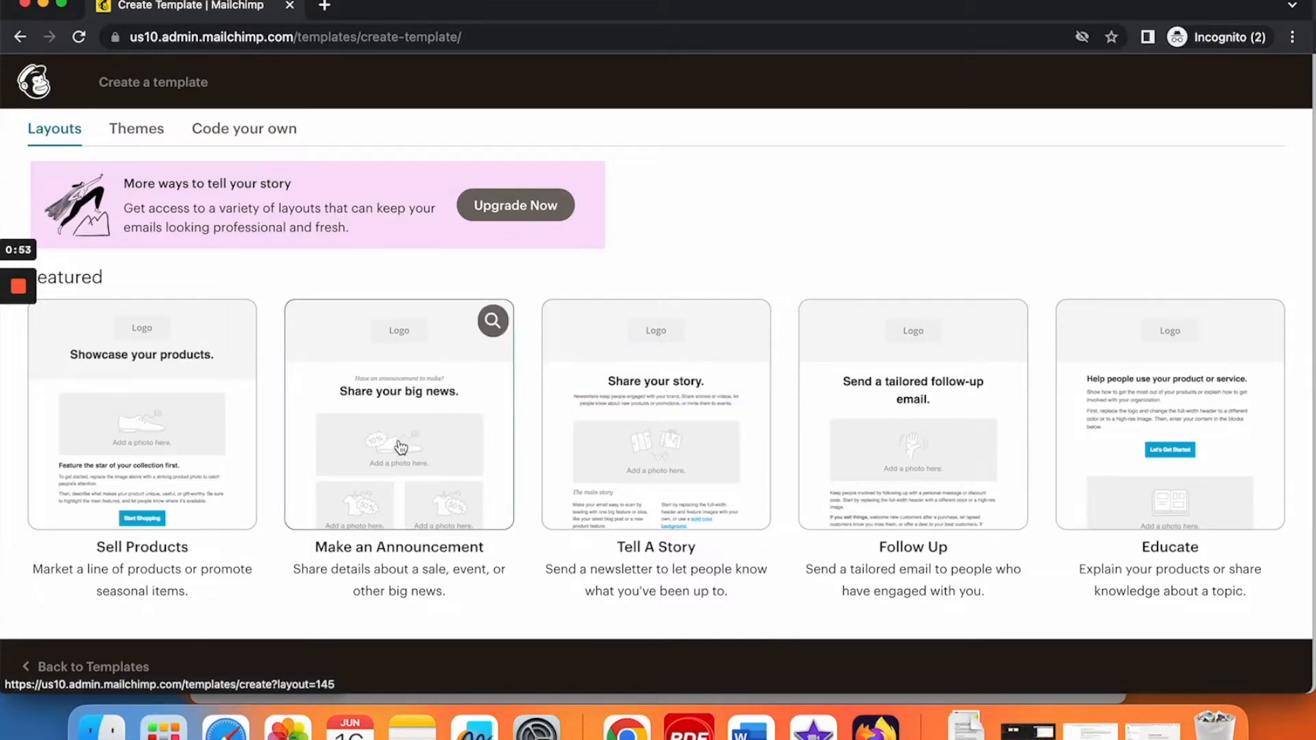
scroll(401, 444, "down", 3)
scroll(401, 445, "down", 5)
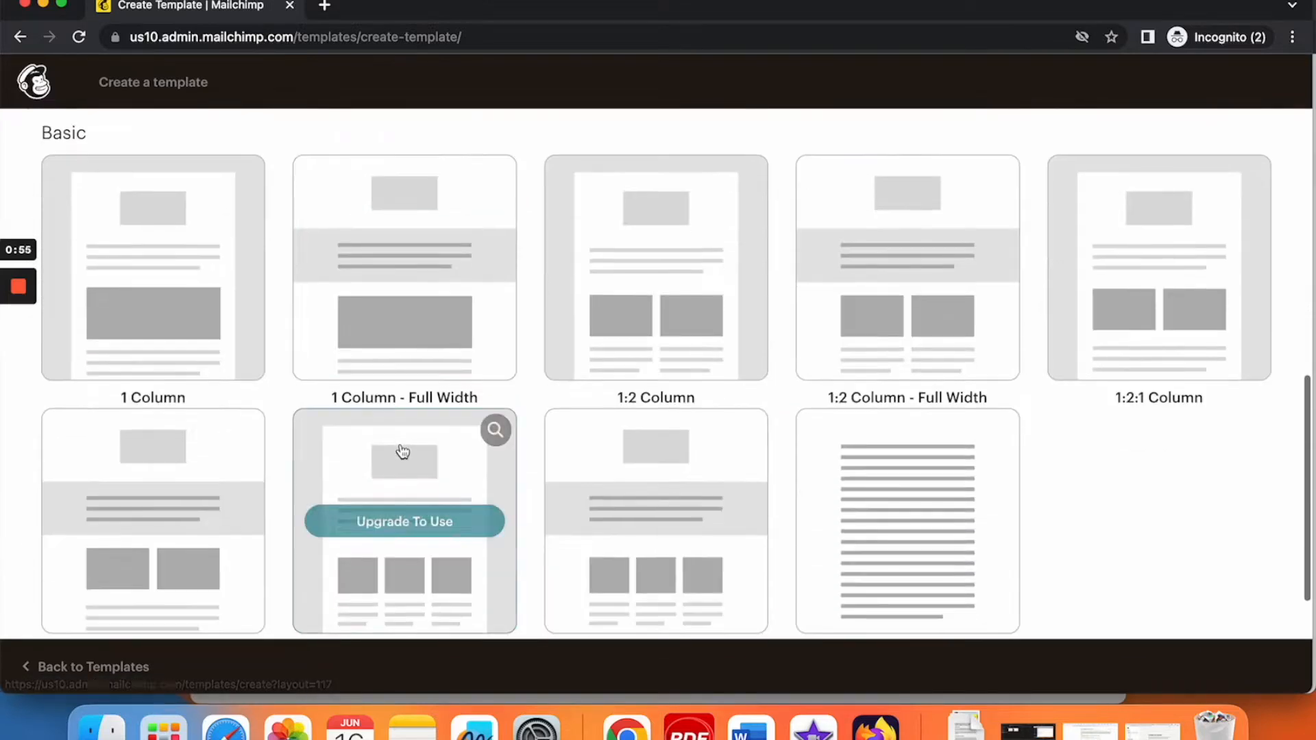
scroll(403, 449, "down", 2)
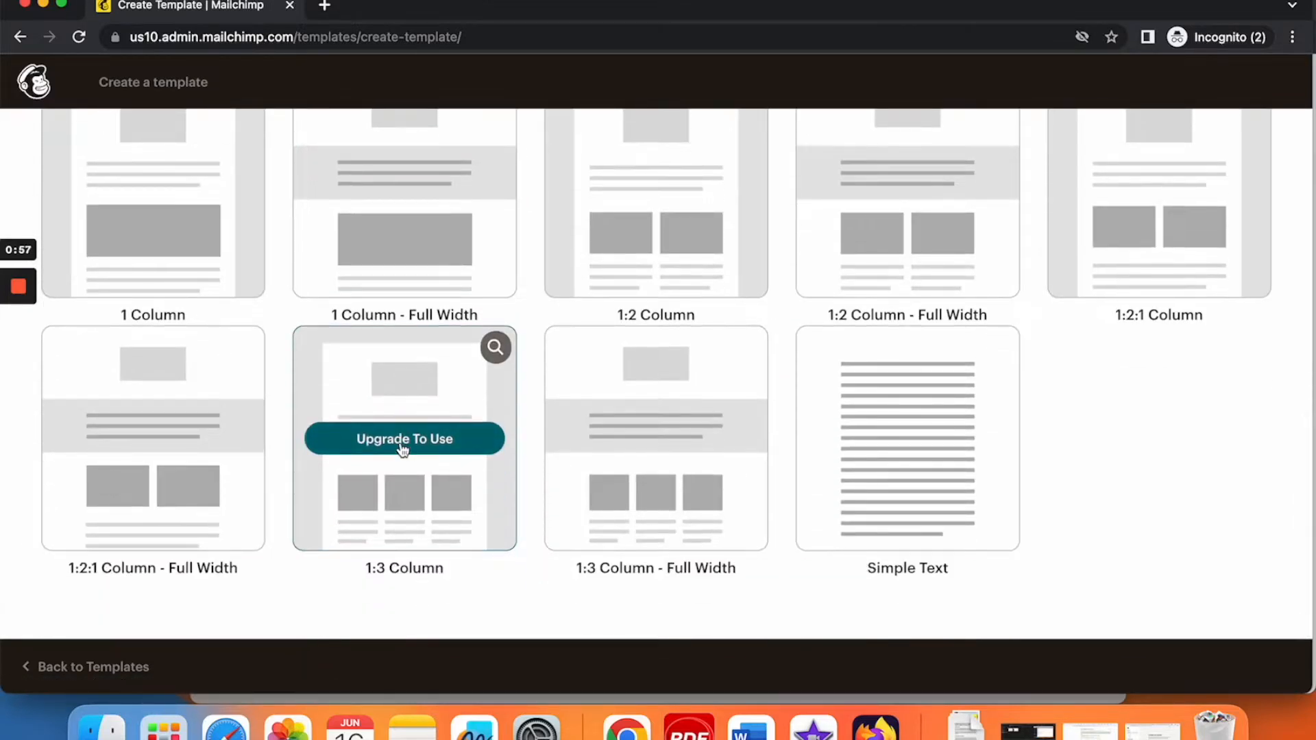
scroll(402, 449, "up", 10)
scroll(403, 450, "down", 3)
scroll(402, 449, "up", 3)
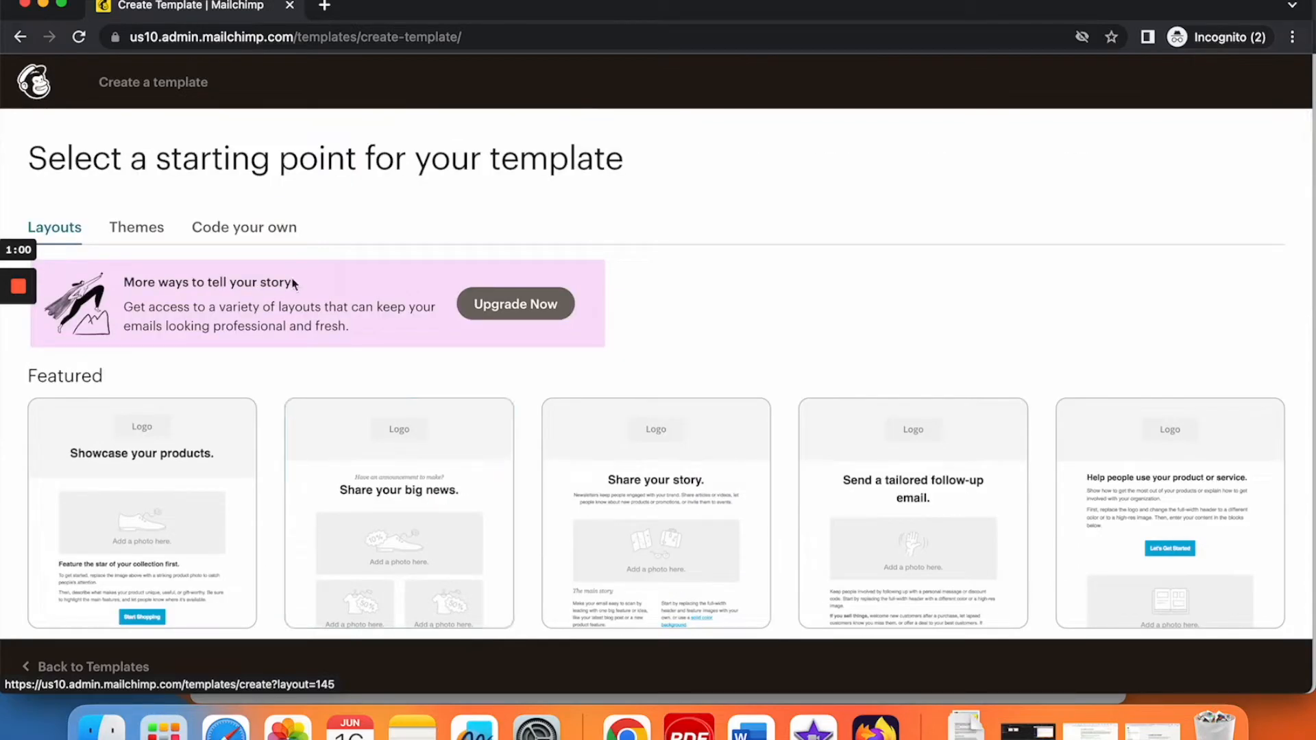
- Browse the ready-made themes available for the template
left_click(135, 231)
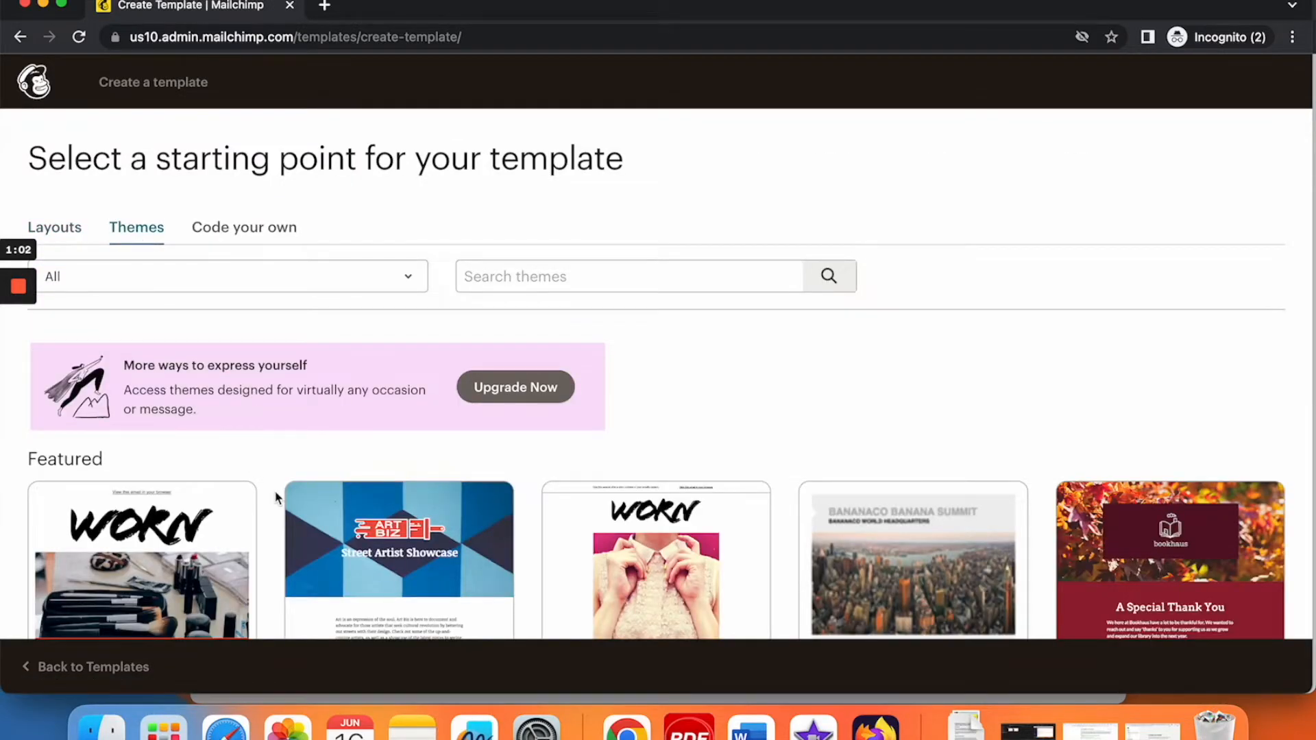
scroll(278, 499, "down", 5)
scroll(278, 498, "down", 3)
scroll(279, 500, "up", 10)
- Examine the code-your-own template options: pasting in code, importing HTML and importing a zip file
left_click(243, 234)
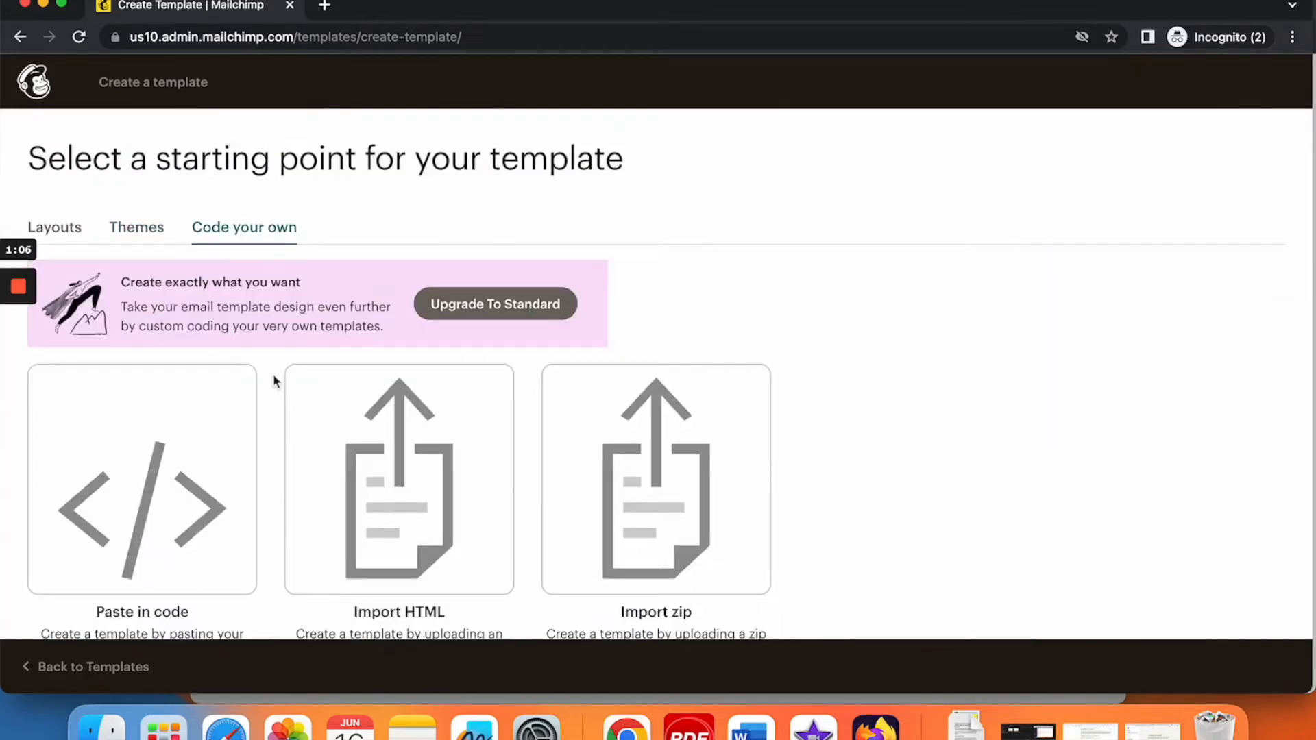
scroll(283, 415, "down", 3)
mouse_move(151, 382)
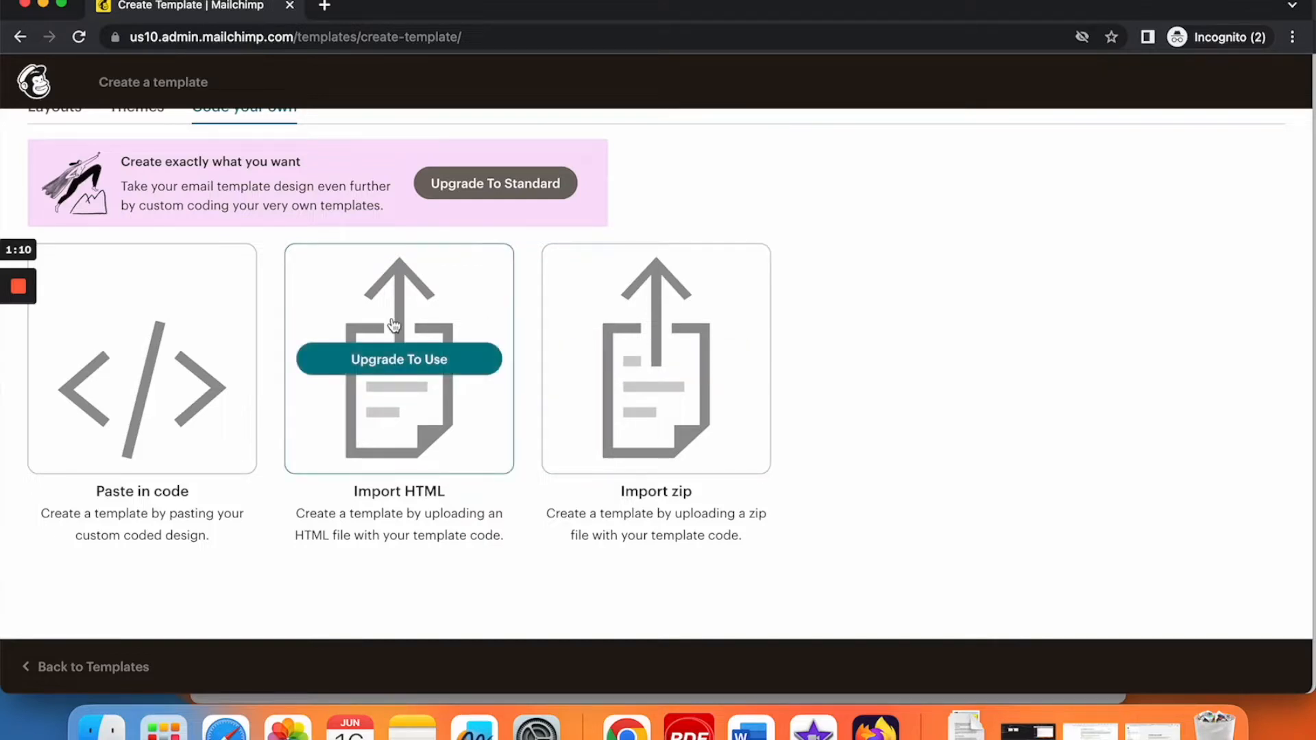
scroll(401, 323, "up", 3)
mouse_move(123, 469)
mouse_move(413, 468)
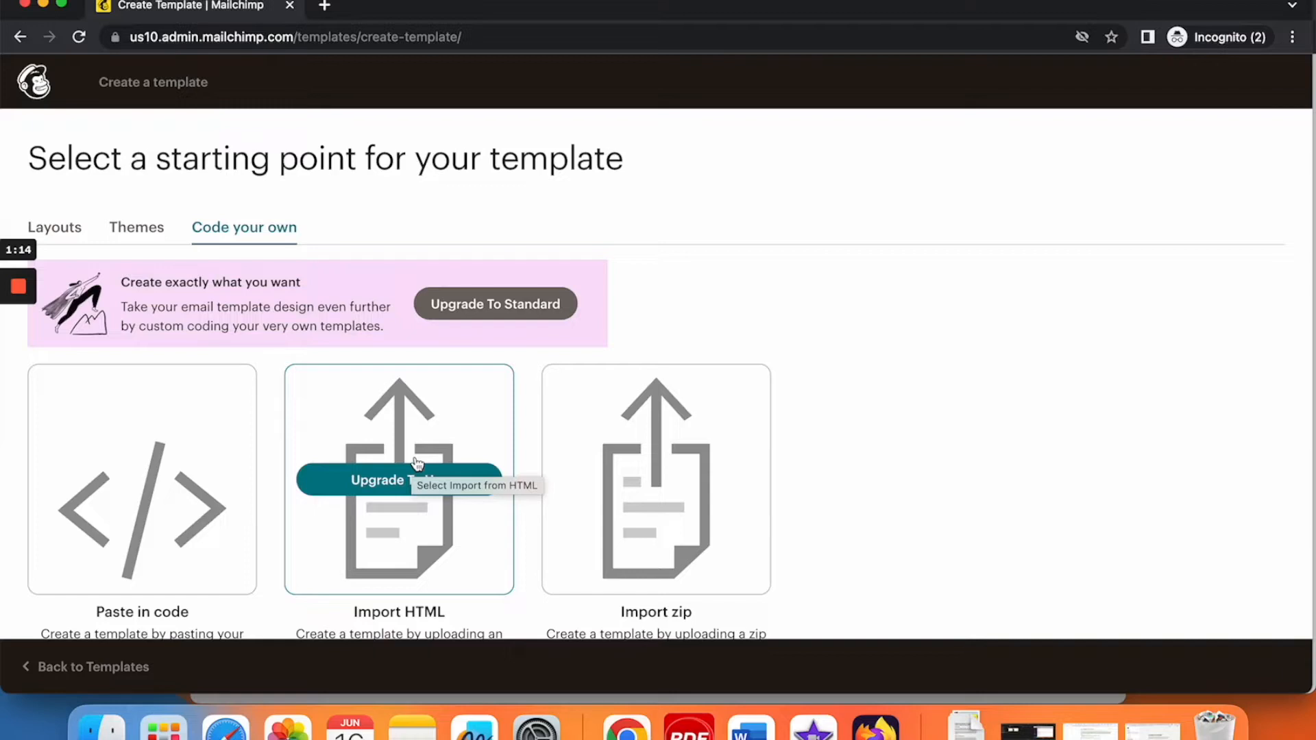
- Leave template creation and create a regular email campaign named "Test campaign 1"
left_click(21, 37)
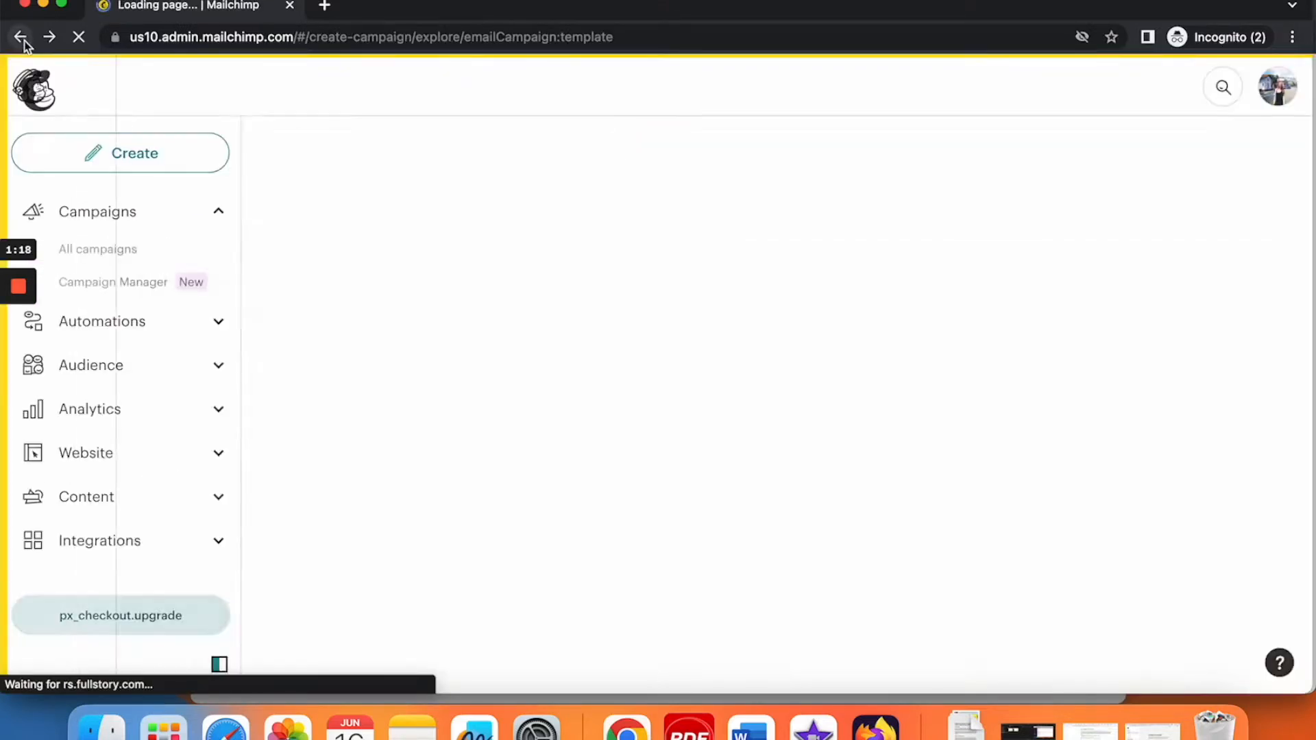
left_click(117, 215)
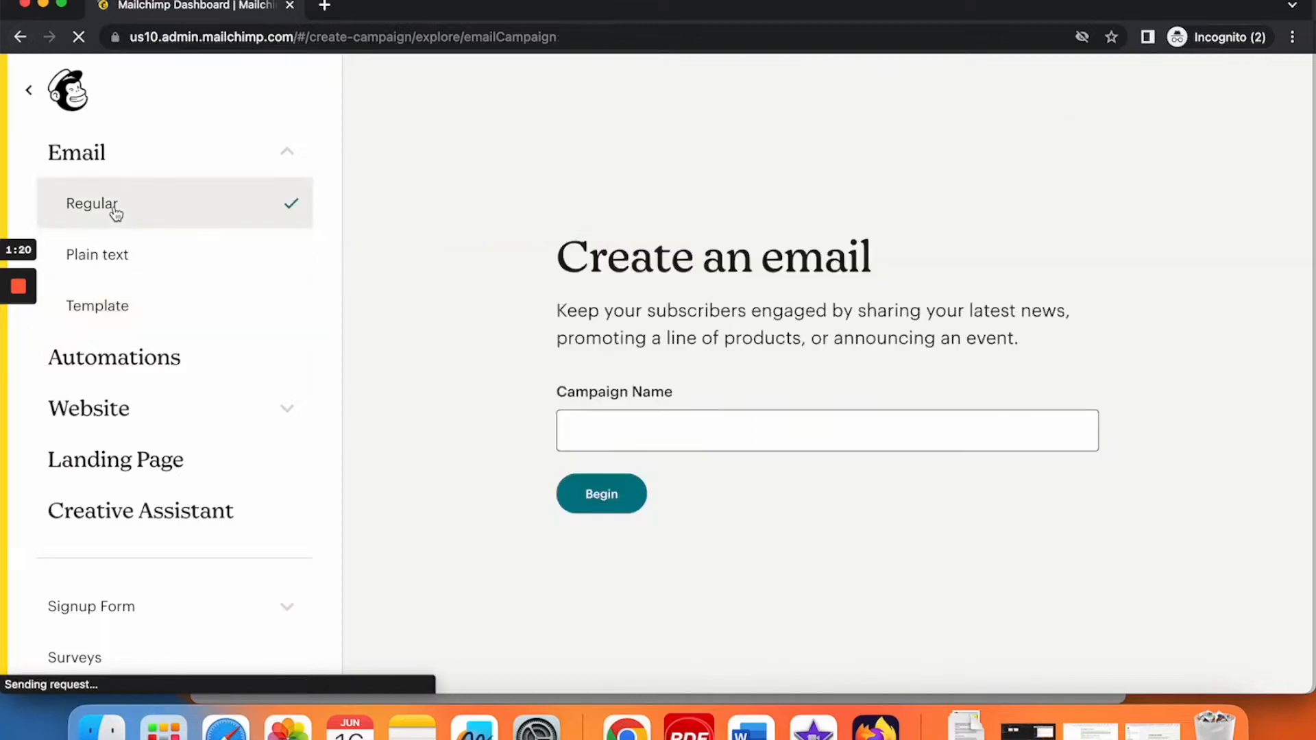
left_click(608, 433)
type("Te")
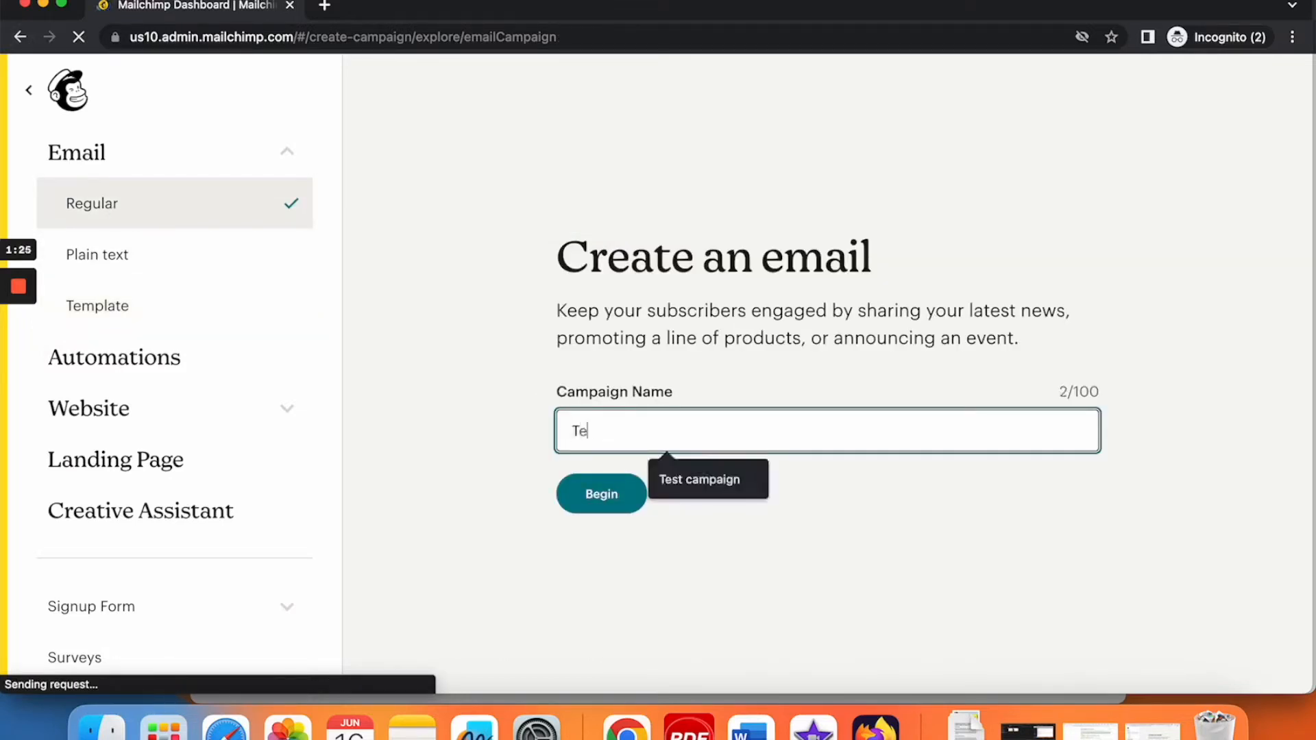
type("st campaign")
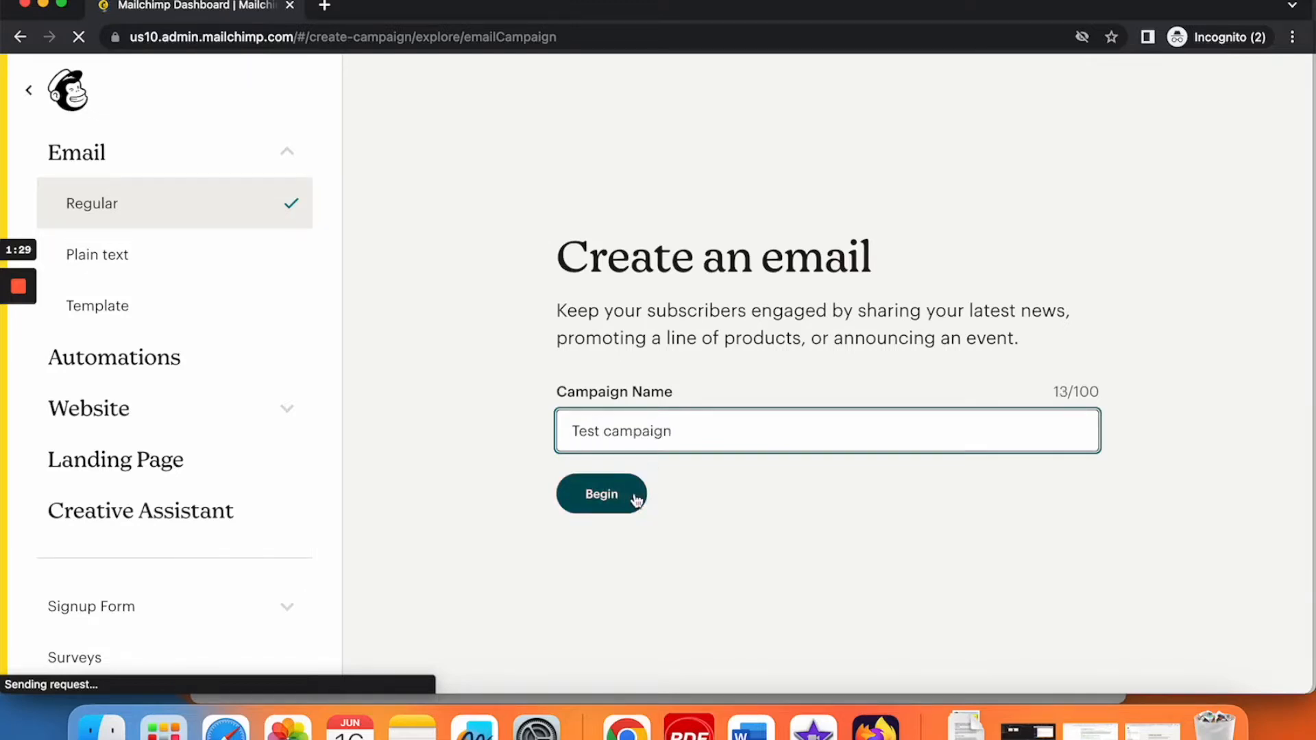
type(" 1")
left_click(600, 493)
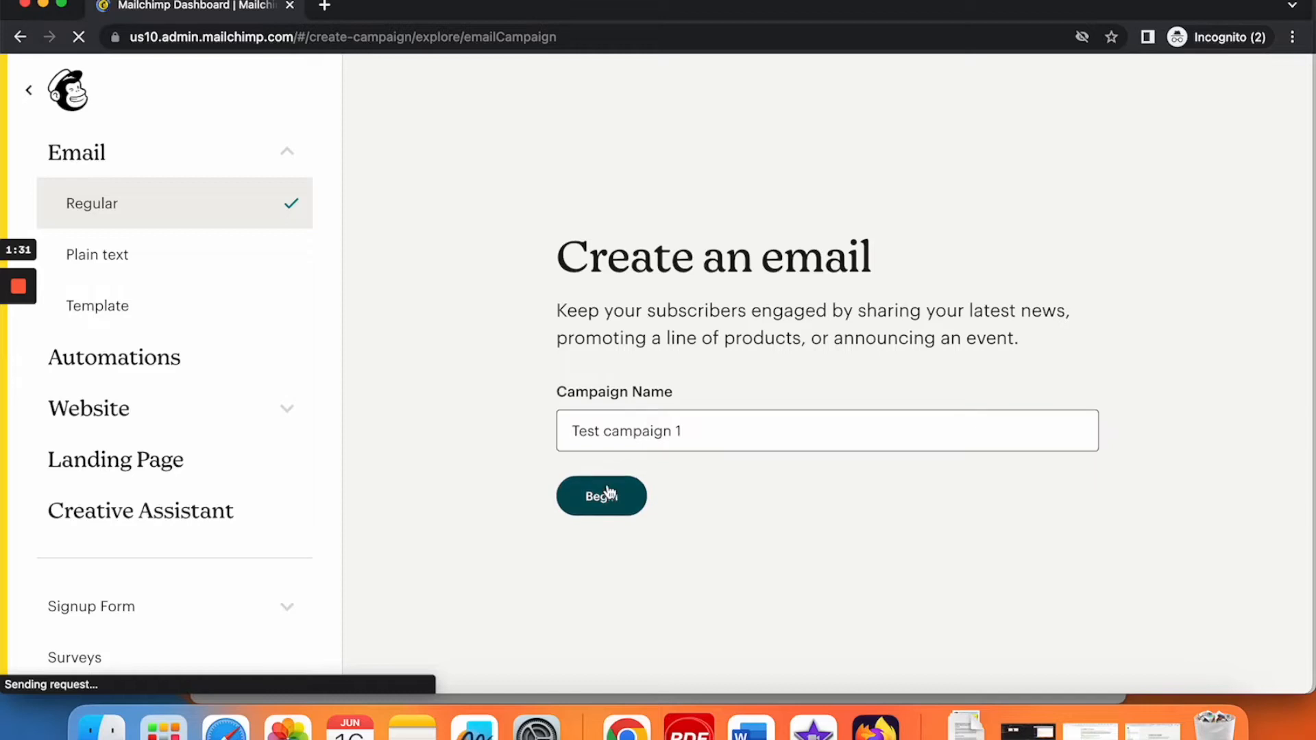
- Review the draft campaign's name, recipients, sender, subject and content sections
mouse_move(19, 358)
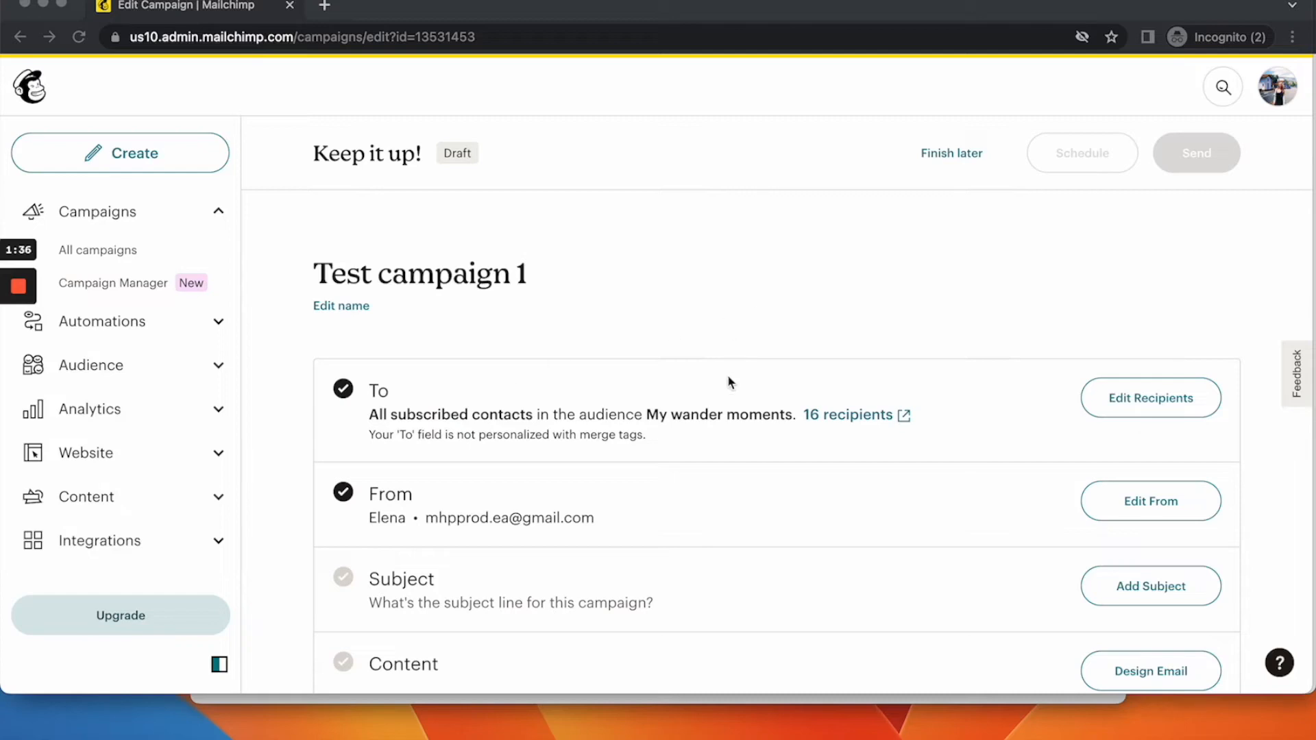
scroll(679, 306, "down", 2)
scroll(658, 292, "up", 2)
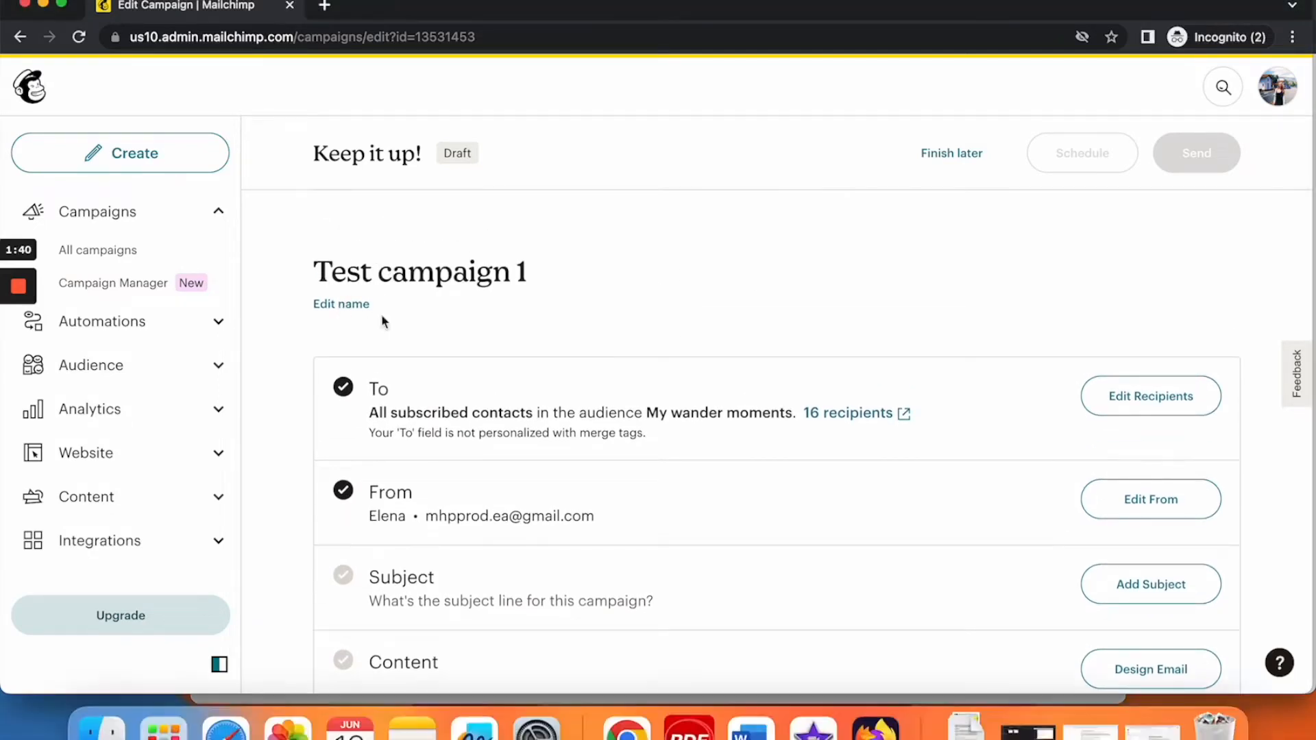
left_click(356, 305)
left_click(457, 338)
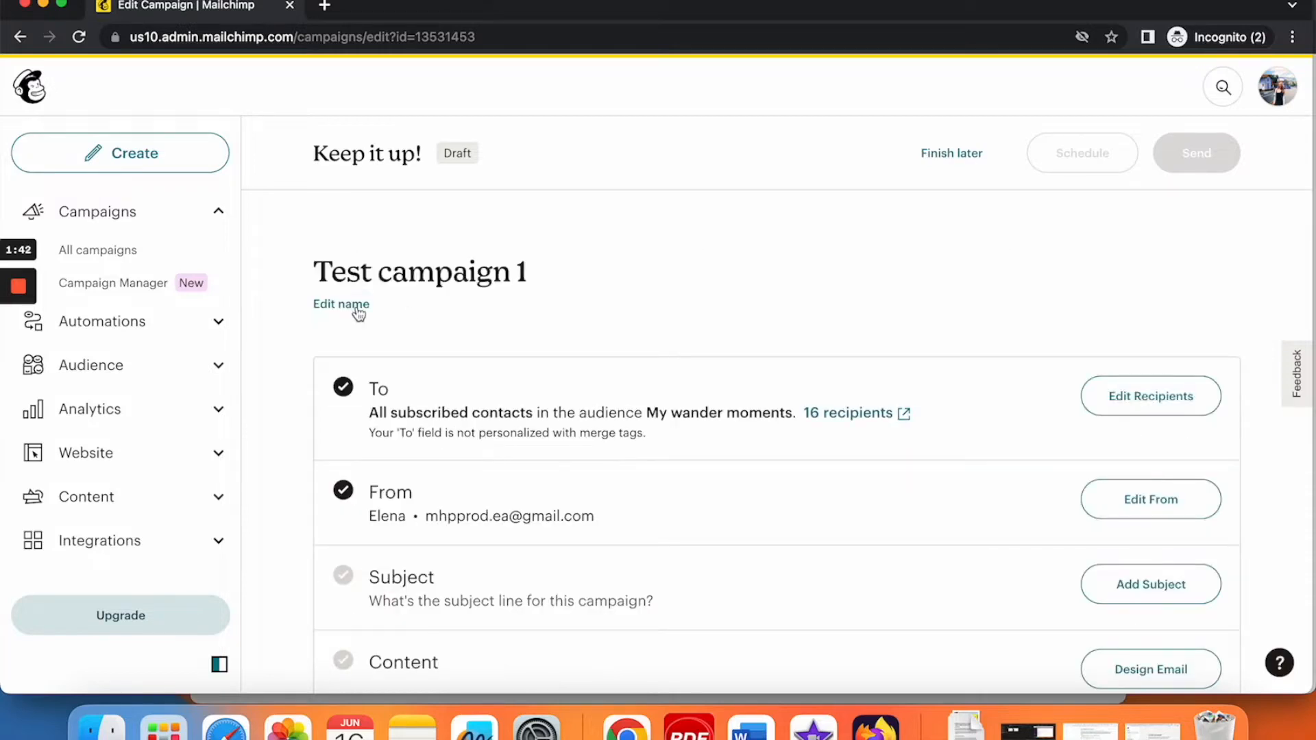
scroll(720, 329, "down", 3)
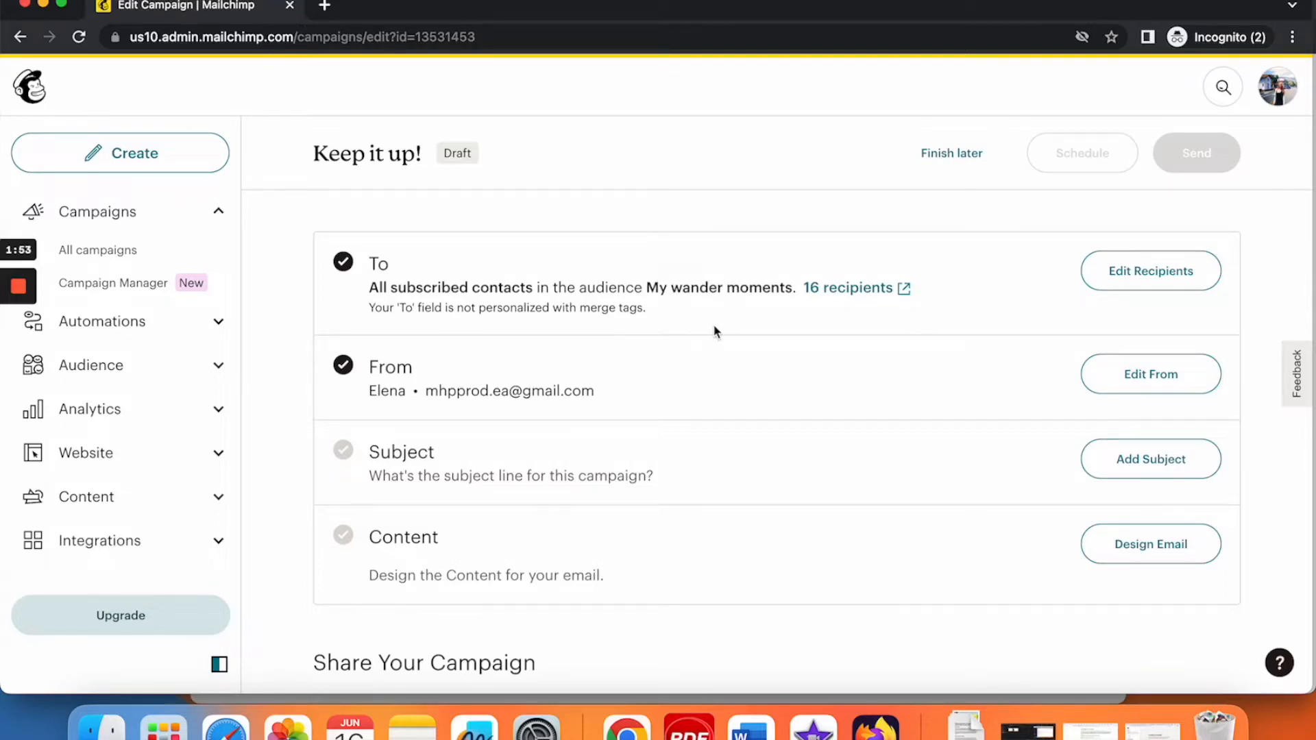
scroll(714, 332, "down", 2)
scroll(714, 331, "up", 2)
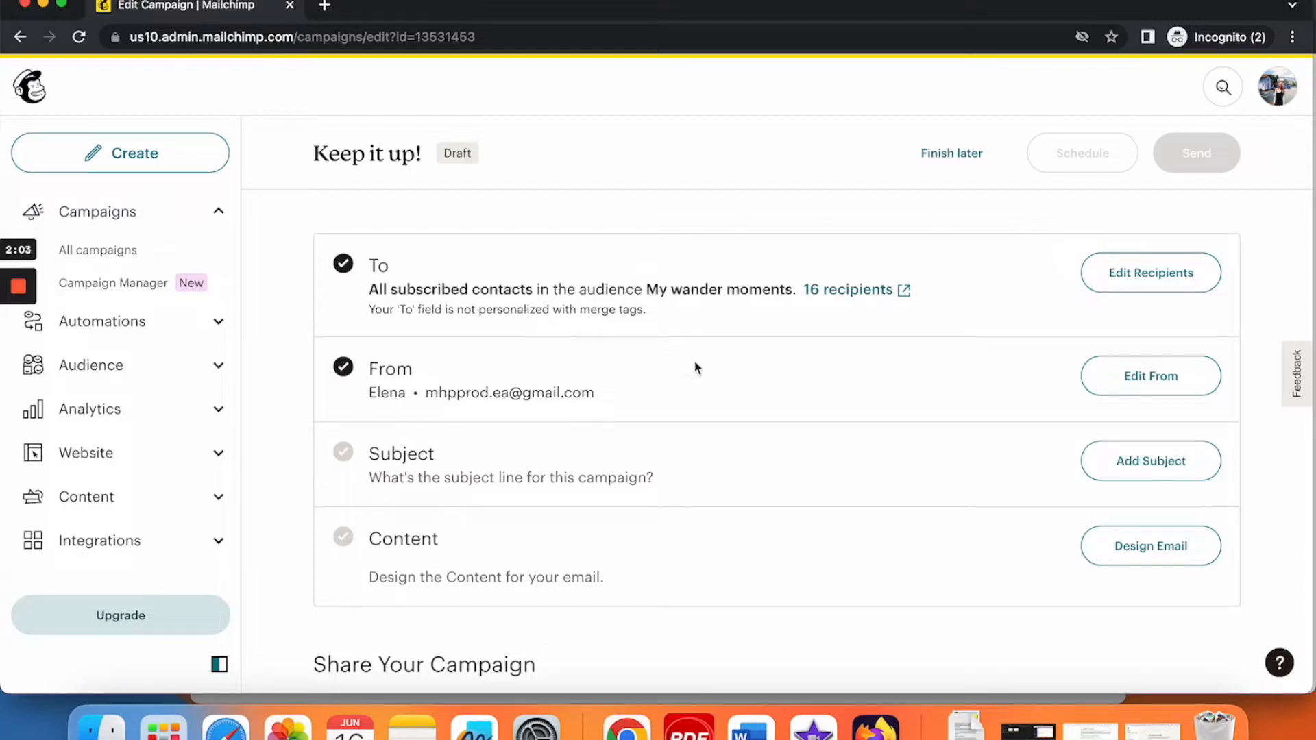
- Inspect the editable sender name and email address of the campaign and cancel without changing them
left_click(1128, 376)
scroll(431, 396, "down", 1)
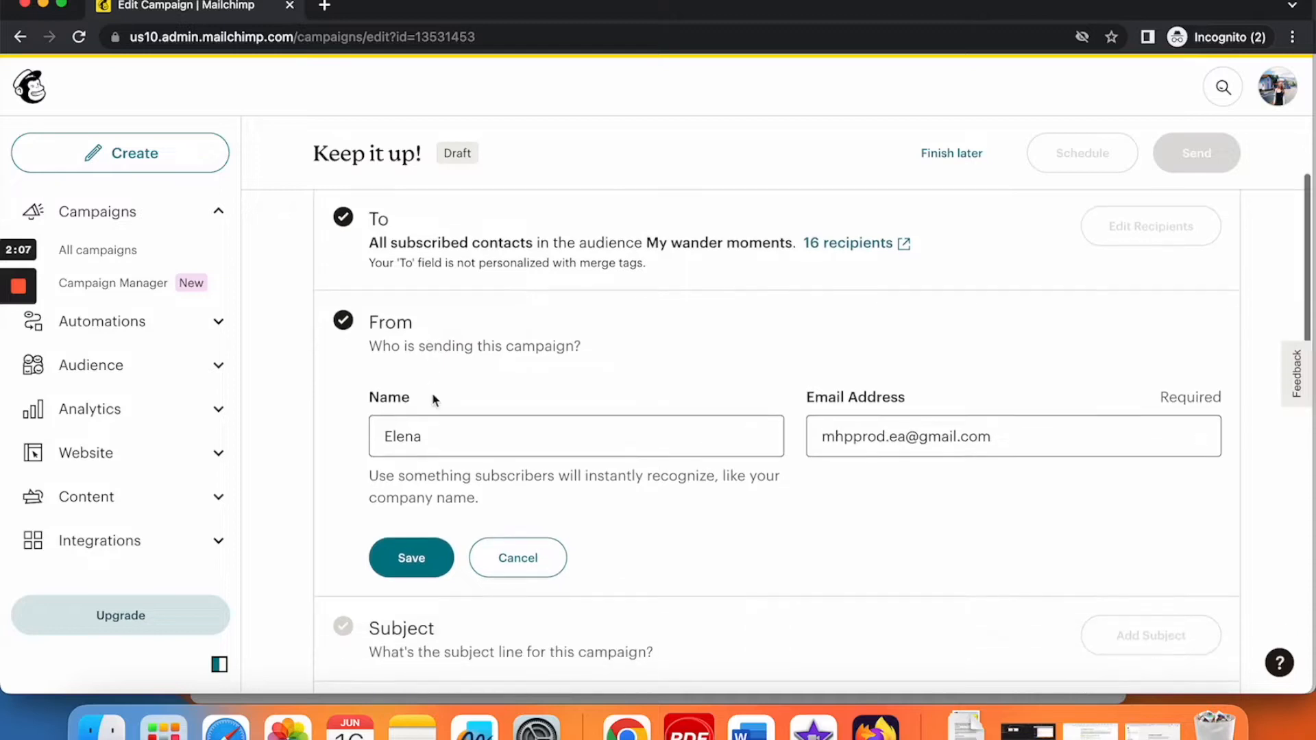
left_click(444, 441)
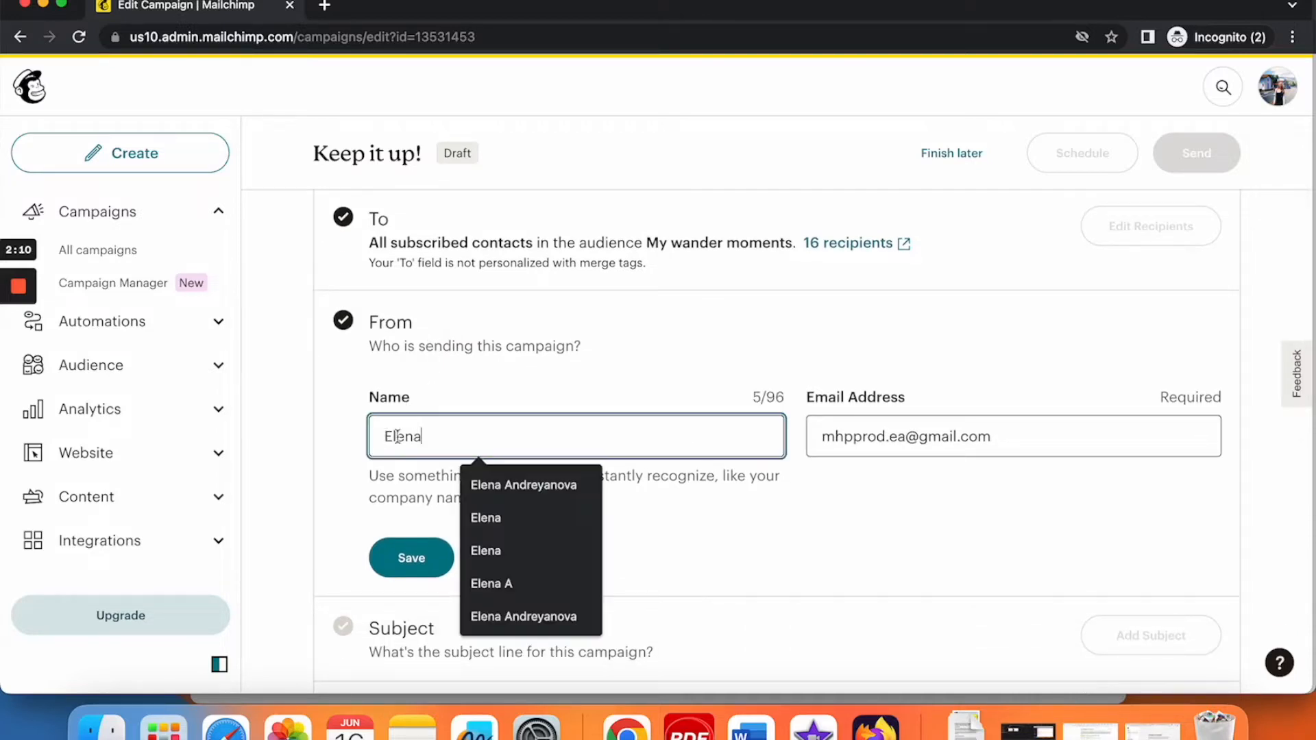
left_click(719, 583)
left_click(515, 558)
- Add and save the subject line "Thank you for subscribing!" for the campaign, leaving the preview text blank
scroll(700, 485, "down", 2)
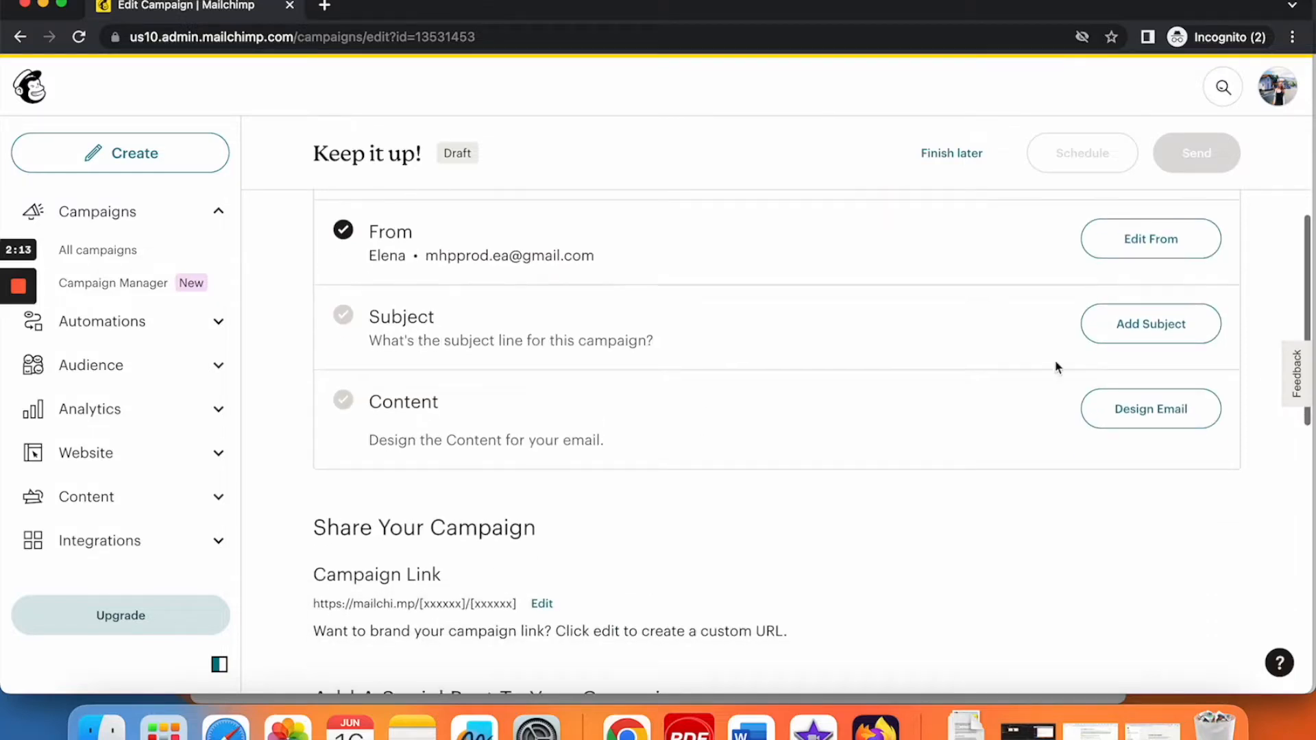
left_click(1113, 335)
scroll(477, 387, "down", 2)
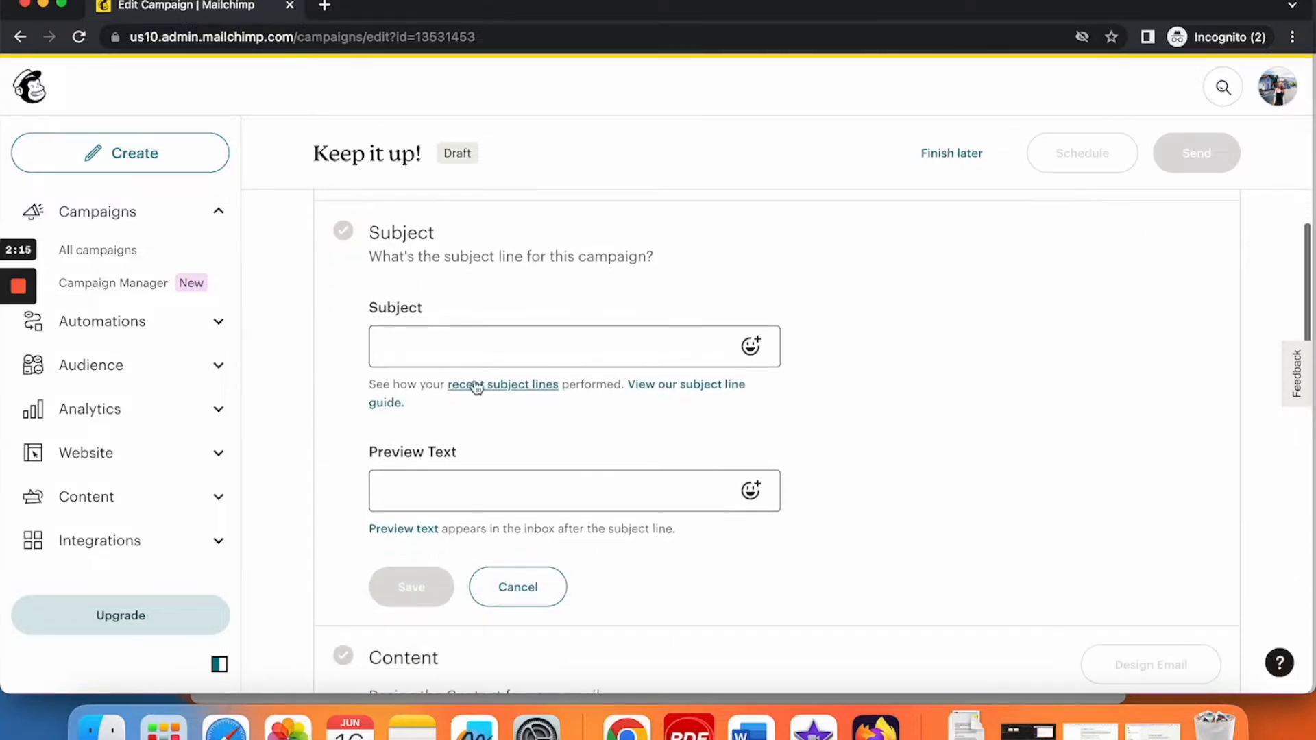
left_click(458, 340)
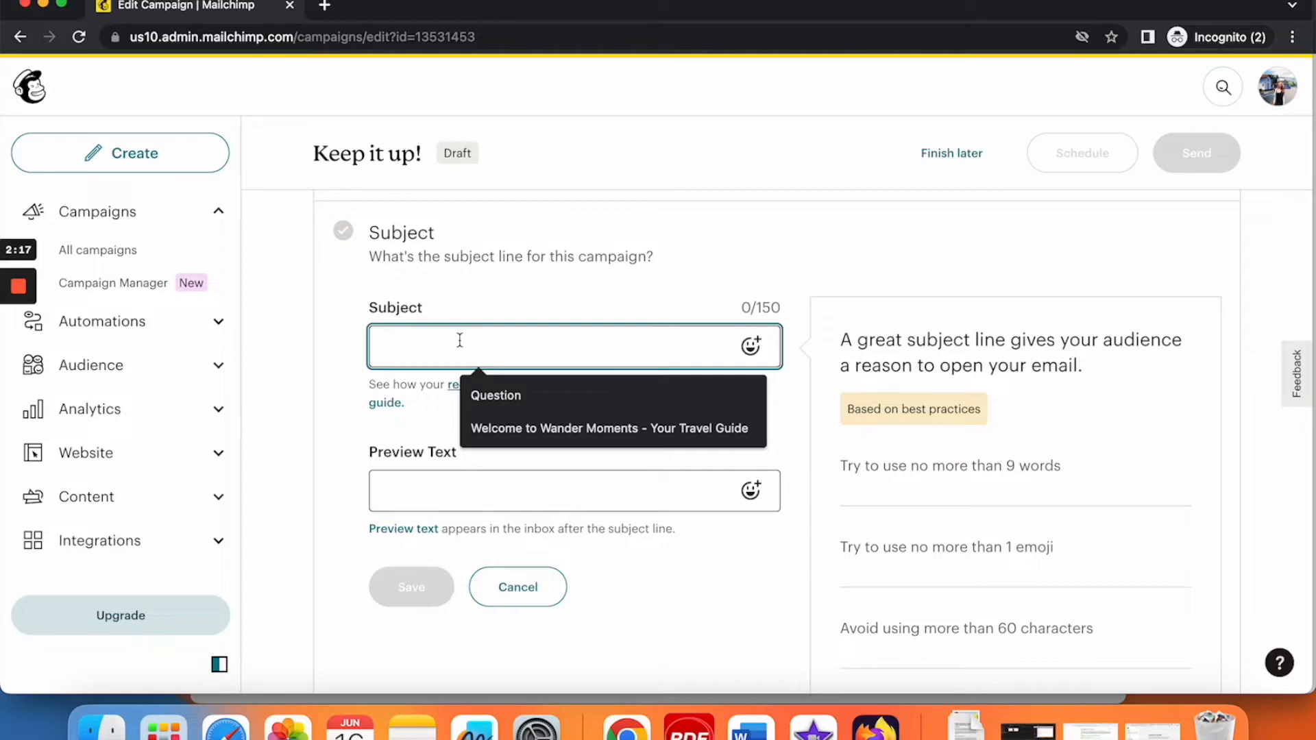
type("Tha")
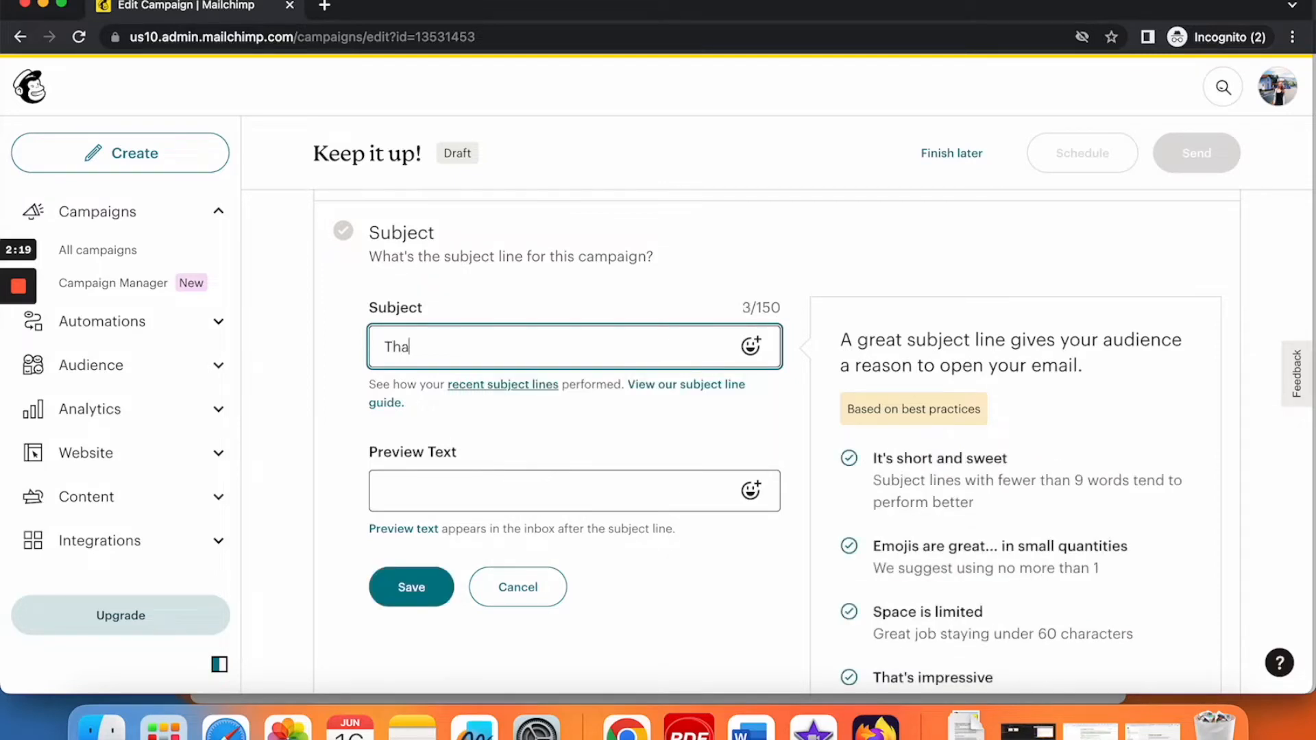
type("nk you for subscribin")
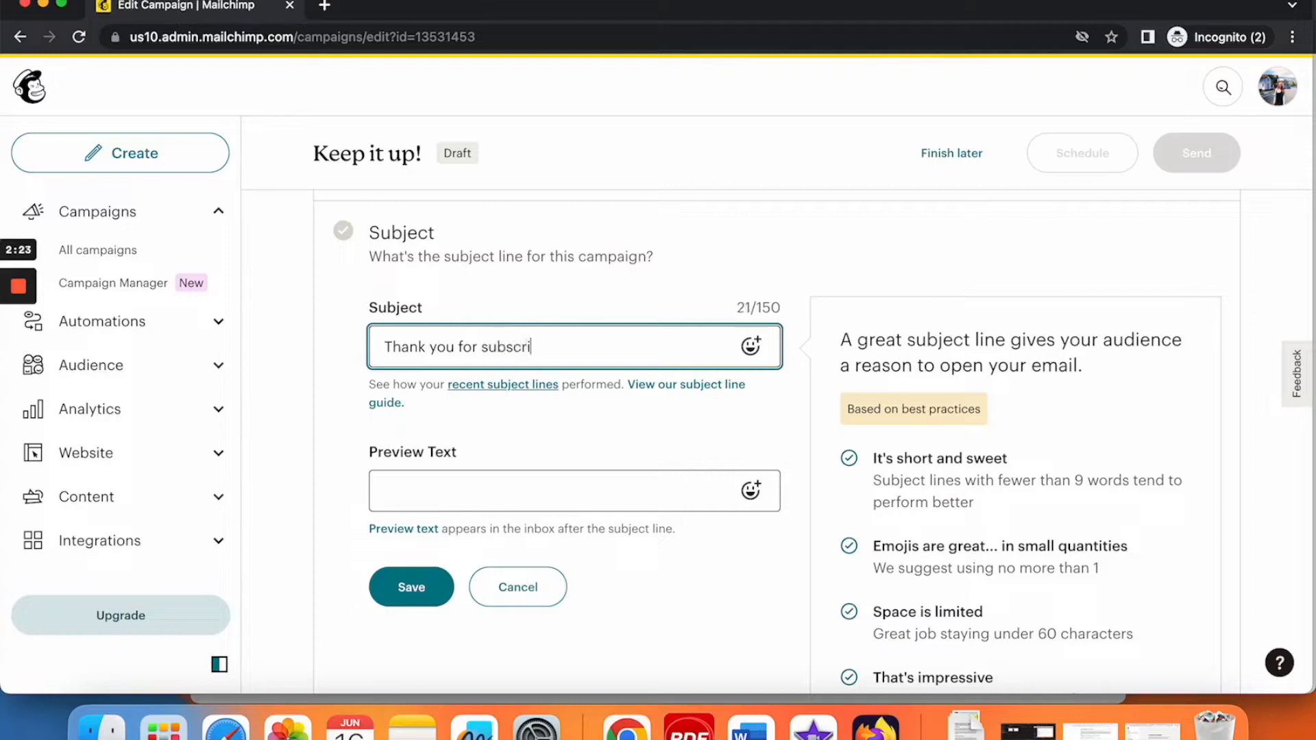
key("BackSpace")
key("BackSpace")
key("BackSpace")
type("ni")
key("BackSpace")
key("BackSpace")
type("ibing!")
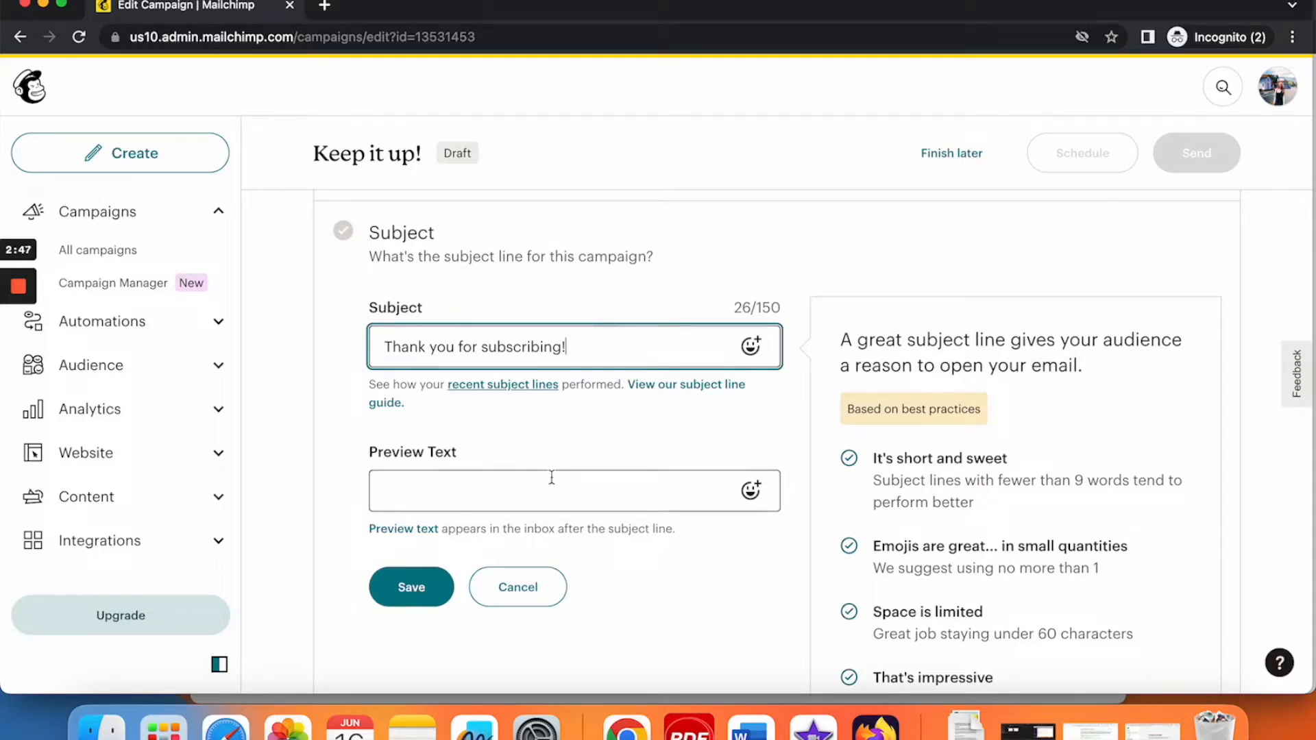
left_click(465, 489)
scroll(558, 473, "down", 2)
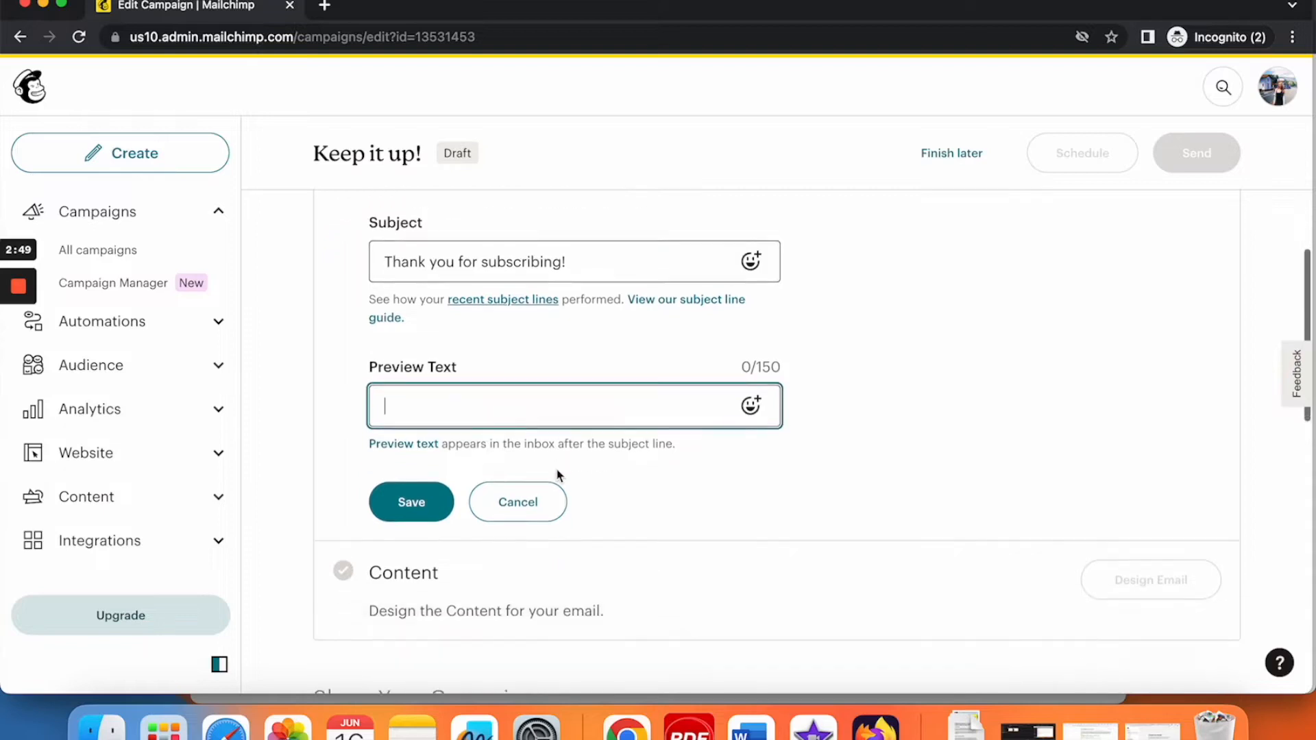
left_click(421, 503)
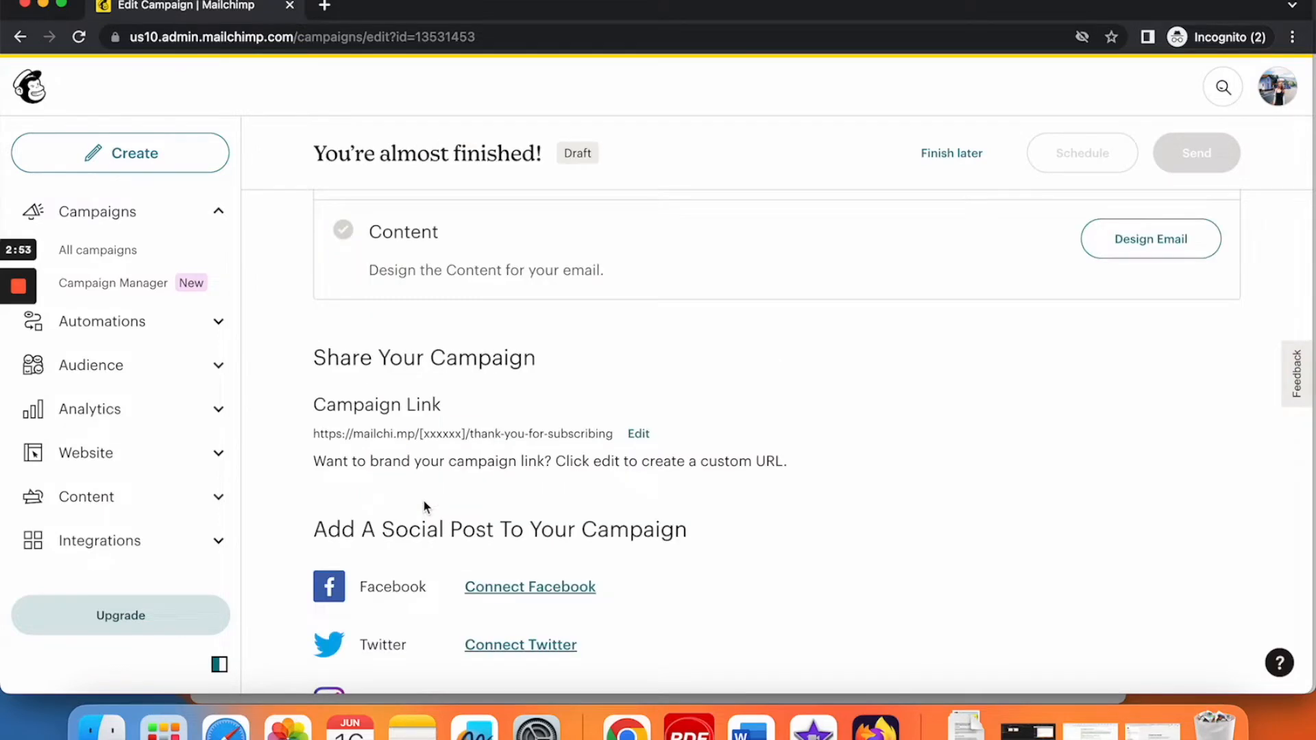
- Start designing the campaign's email content and browse the featured and basic layout templates
scroll(424, 507, "up", 3)
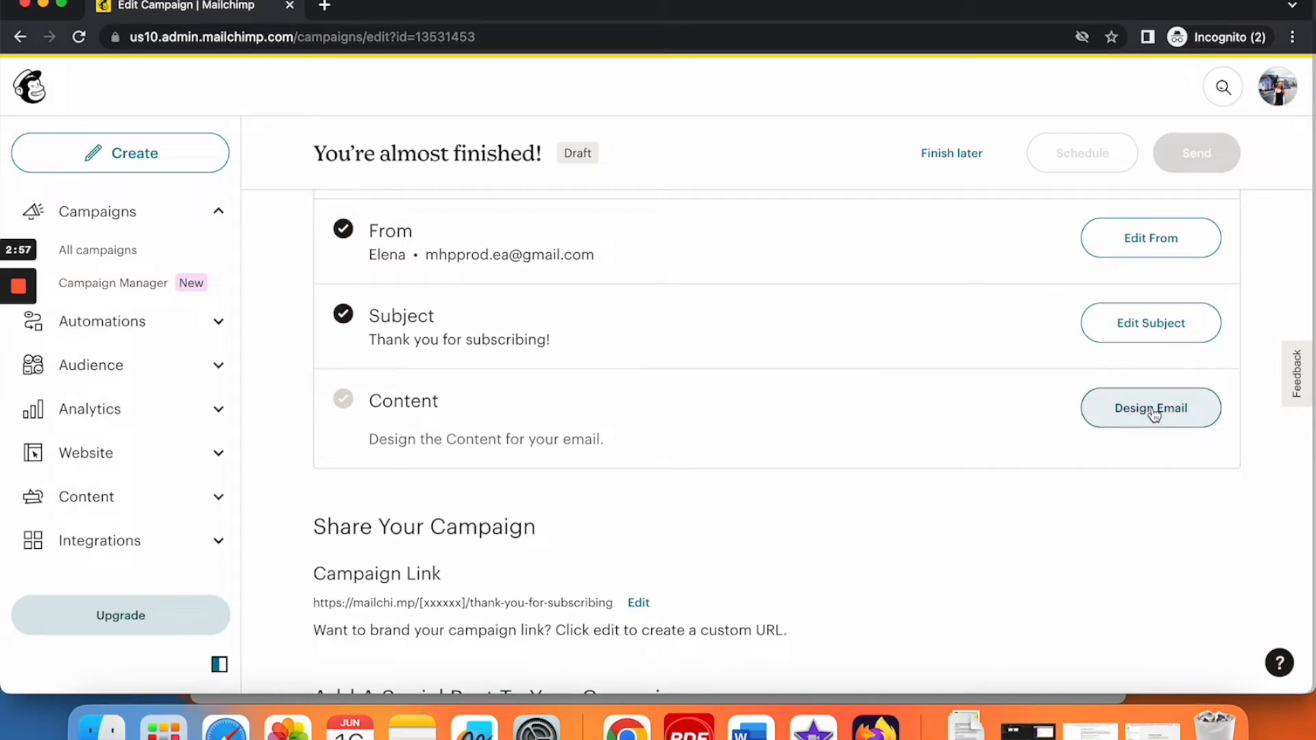
left_click(1123, 414)
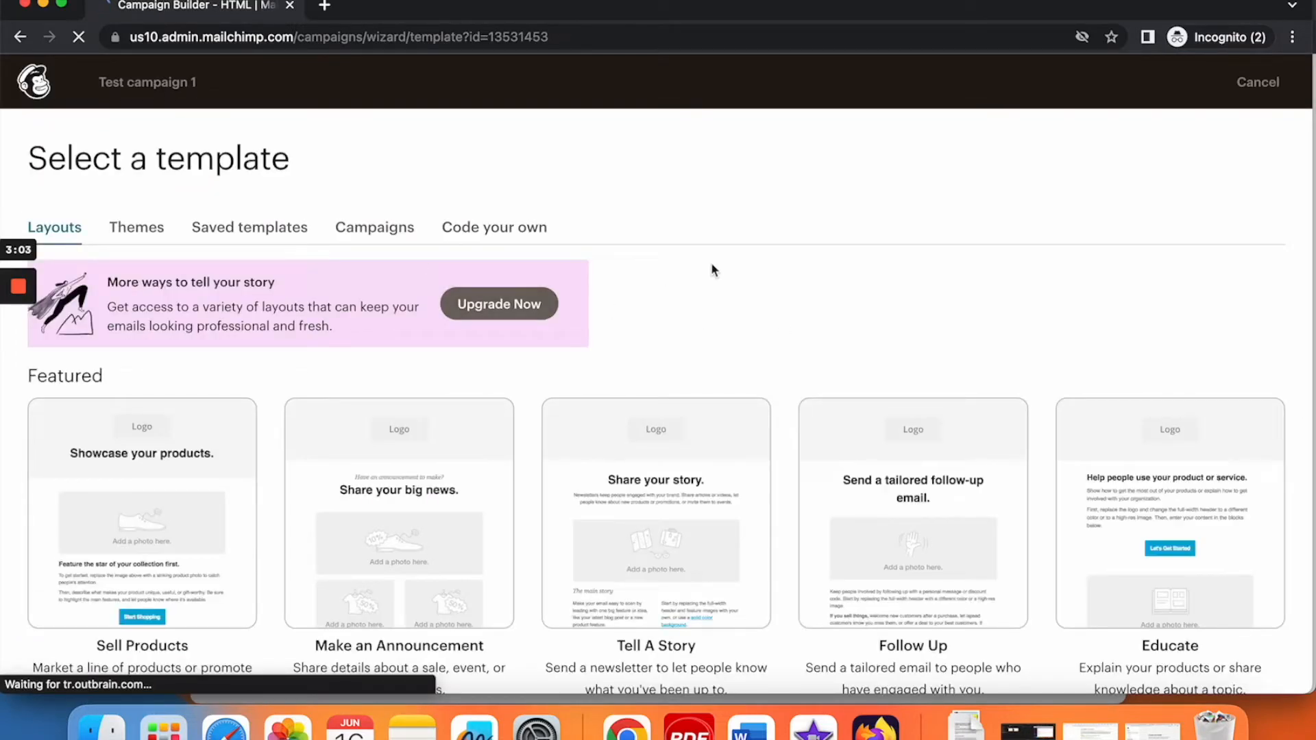
scroll(388, 350, "down", 3)
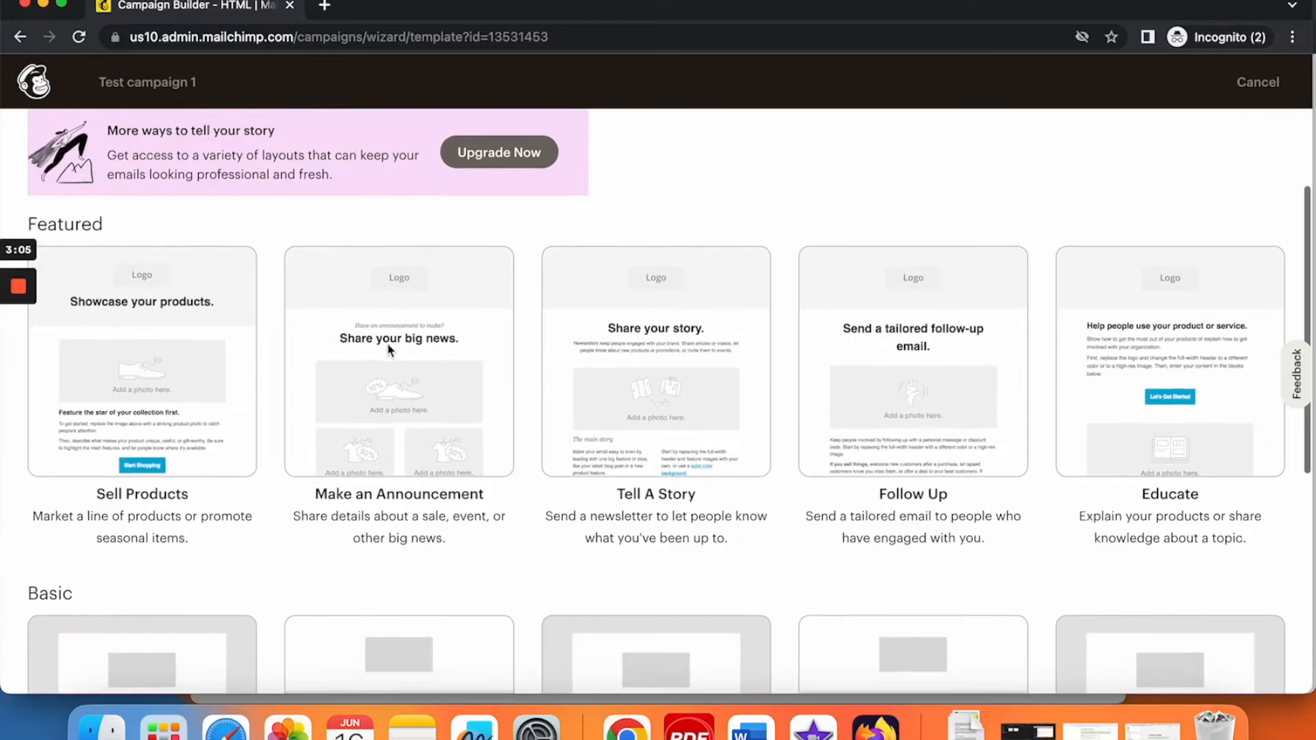
scroll(370, 384, "up", 2)
scroll(314, 385, "up", 1)
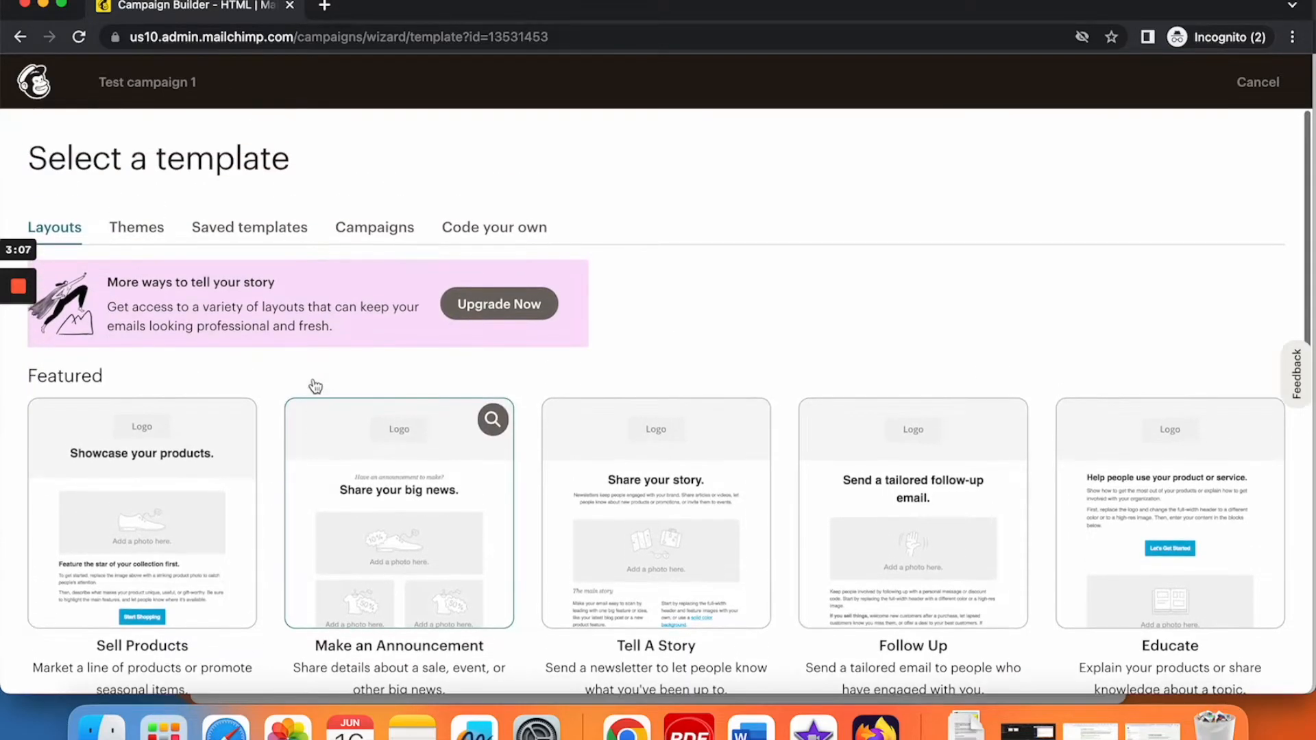
scroll(314, 382, "down", 2)
scroll(314, 385, "up", 2)
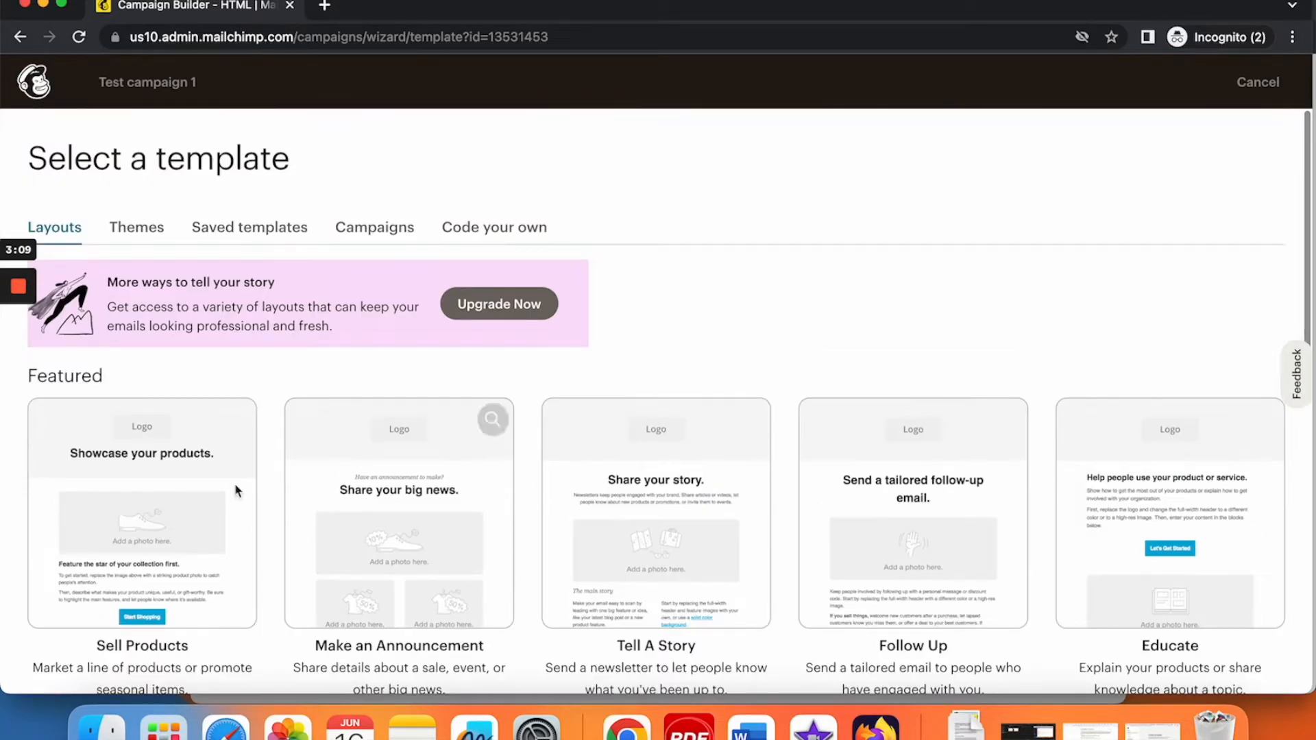
- Look through the theme, saved template, past campaign and custom code options for the email template
left_click(150, 229)
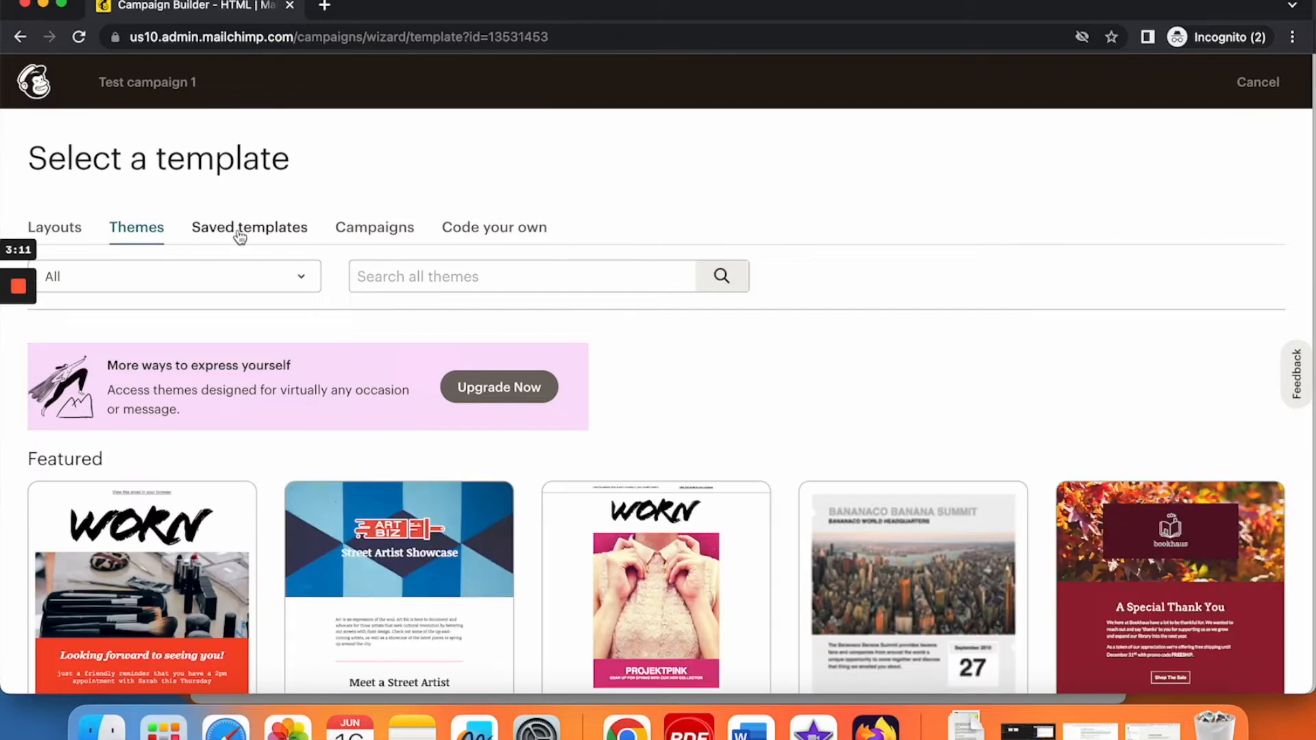
left_click(296, 229)
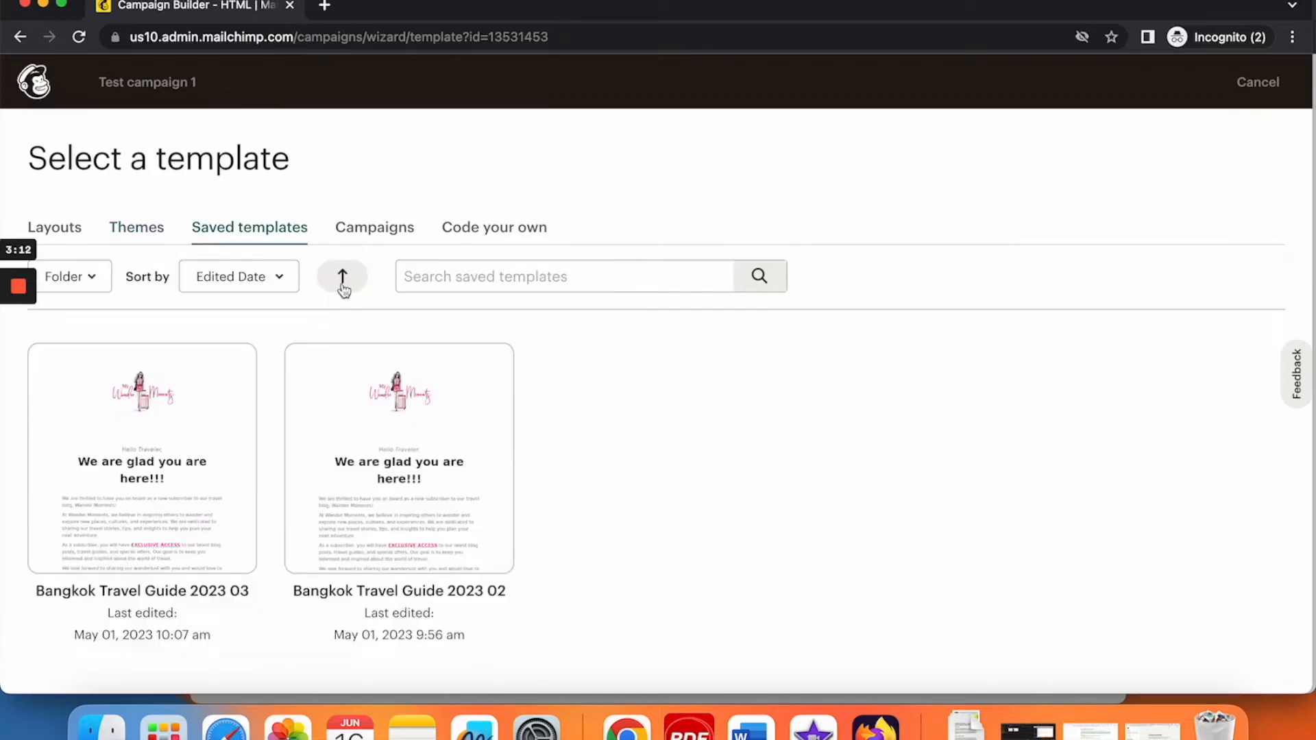
left_click(367, 230)
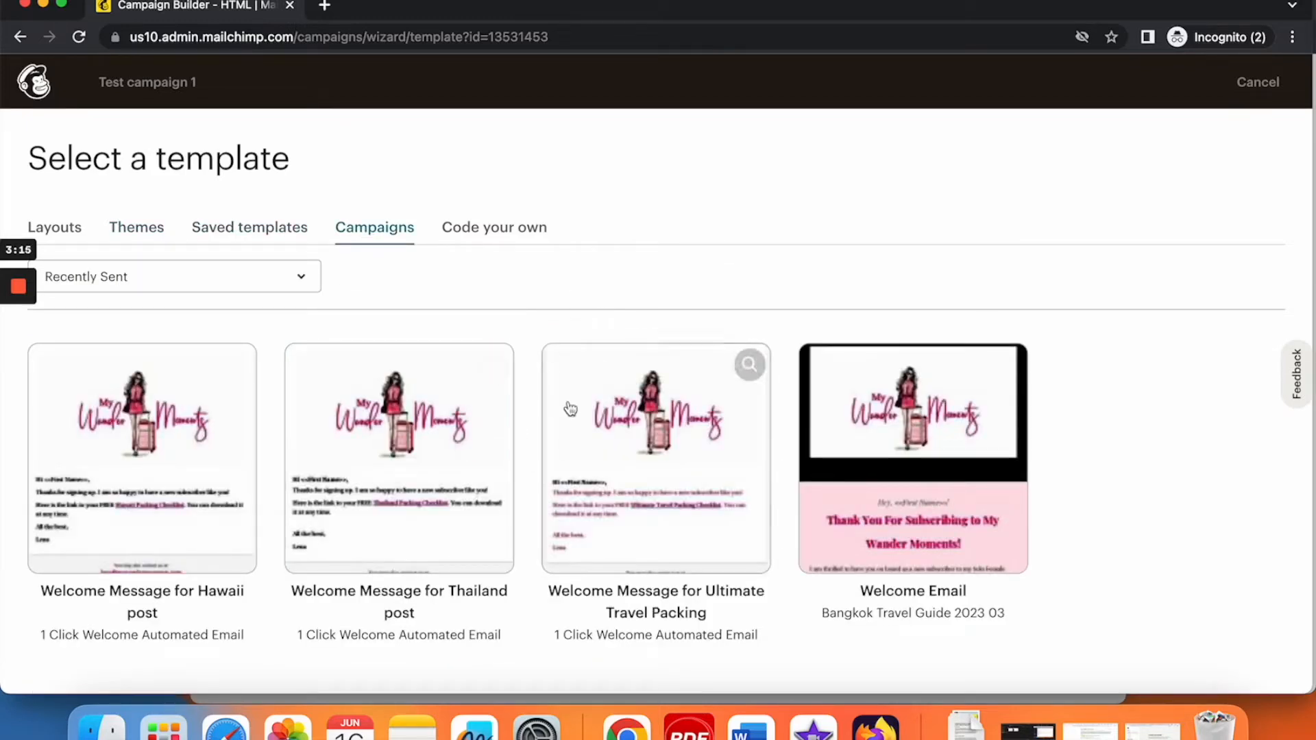
left_click(496, 229)
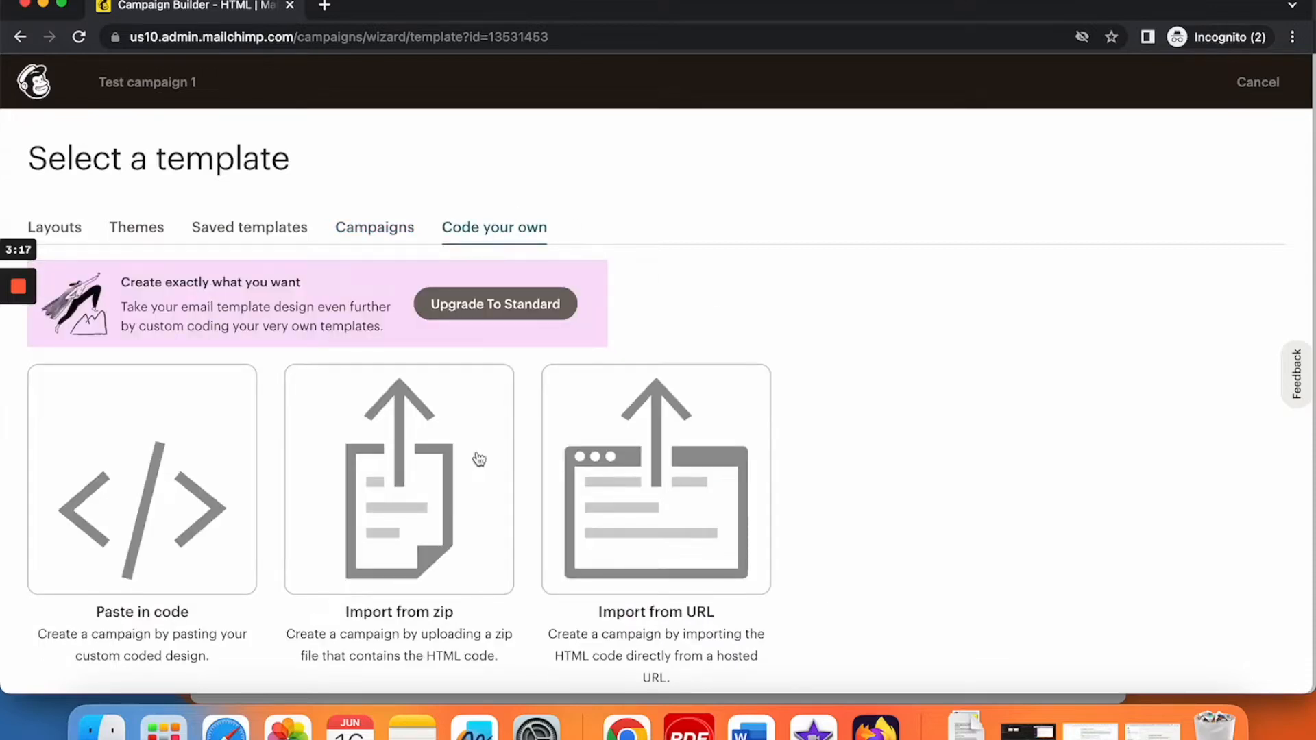
- Choose the recently sent "Welcome Email" campaign as the template for the email
left_click(361, 231)
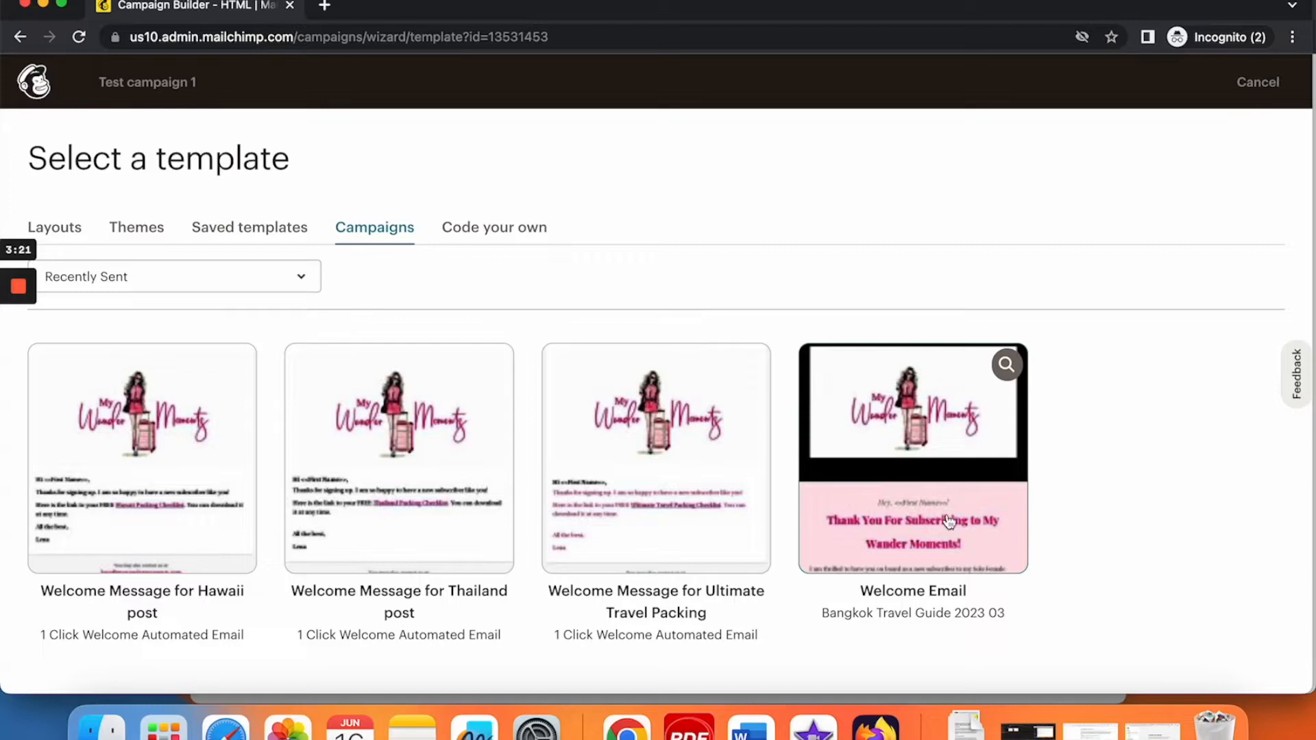
left_click(913, 455)
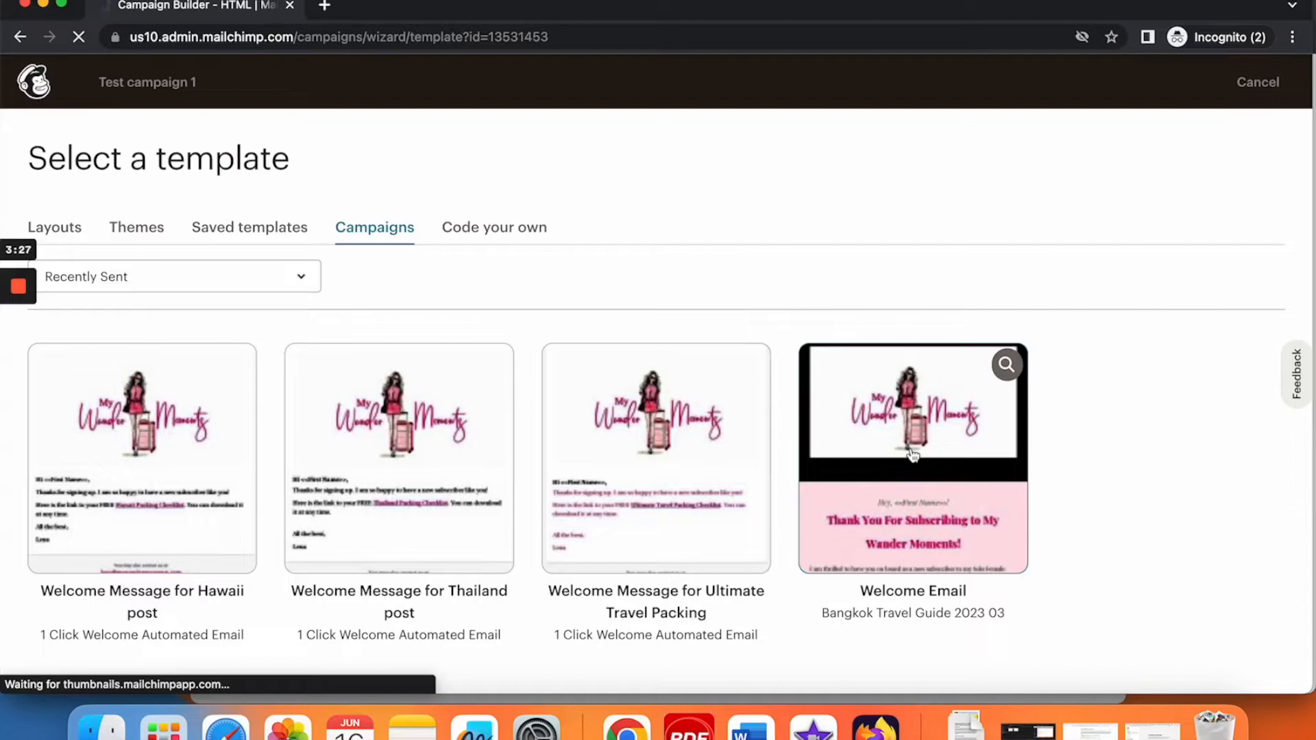
left_click(913, 454)
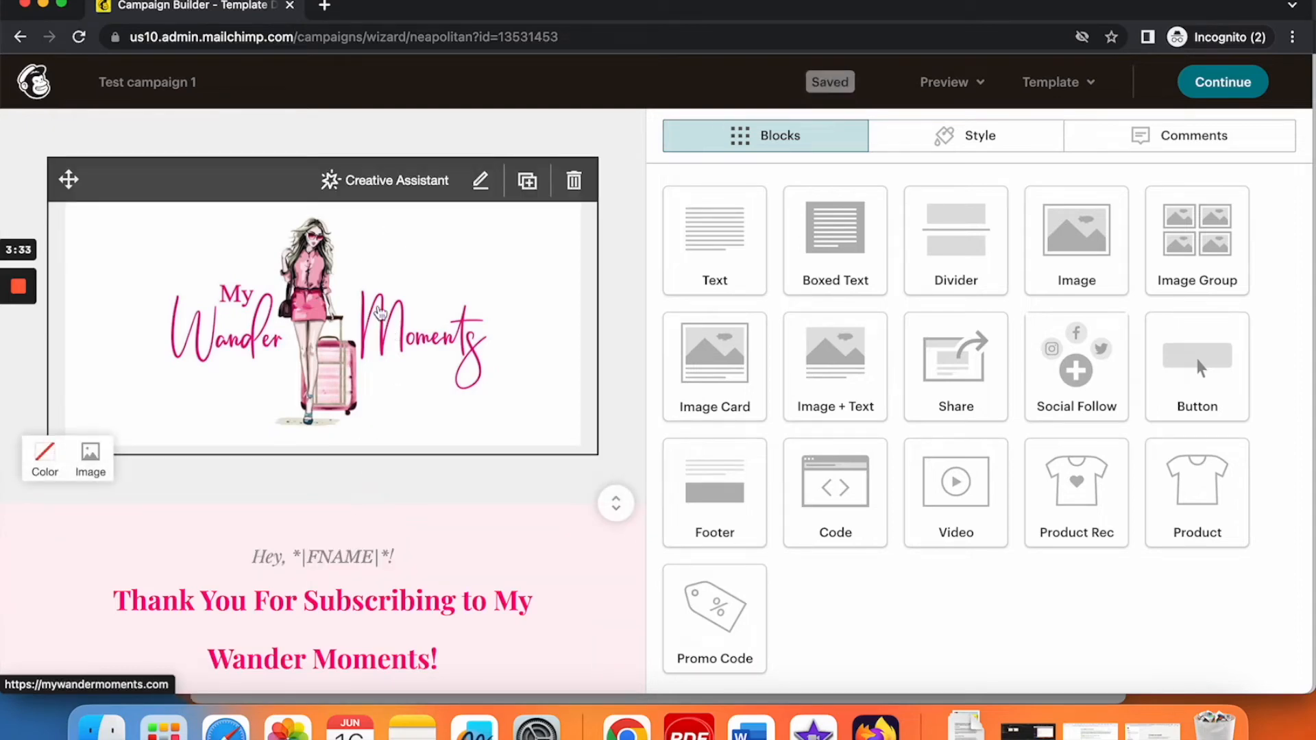
- Review the email's content from the header logo down to the footer and return to the beginning
scroll(323, 559, "down", 10)
scroll(324, 563, "down", 7)
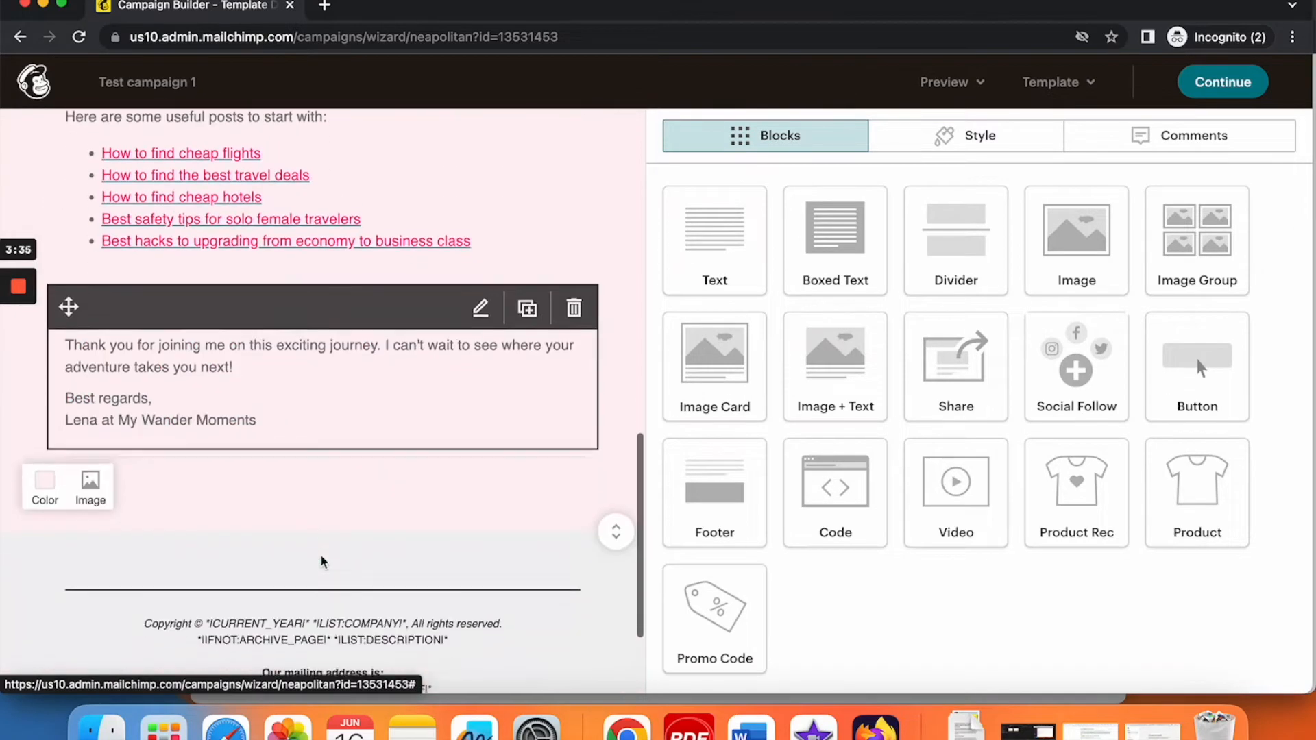
scroll(329, 364, "up", 5)
scroll(329, 356, "up", 12)
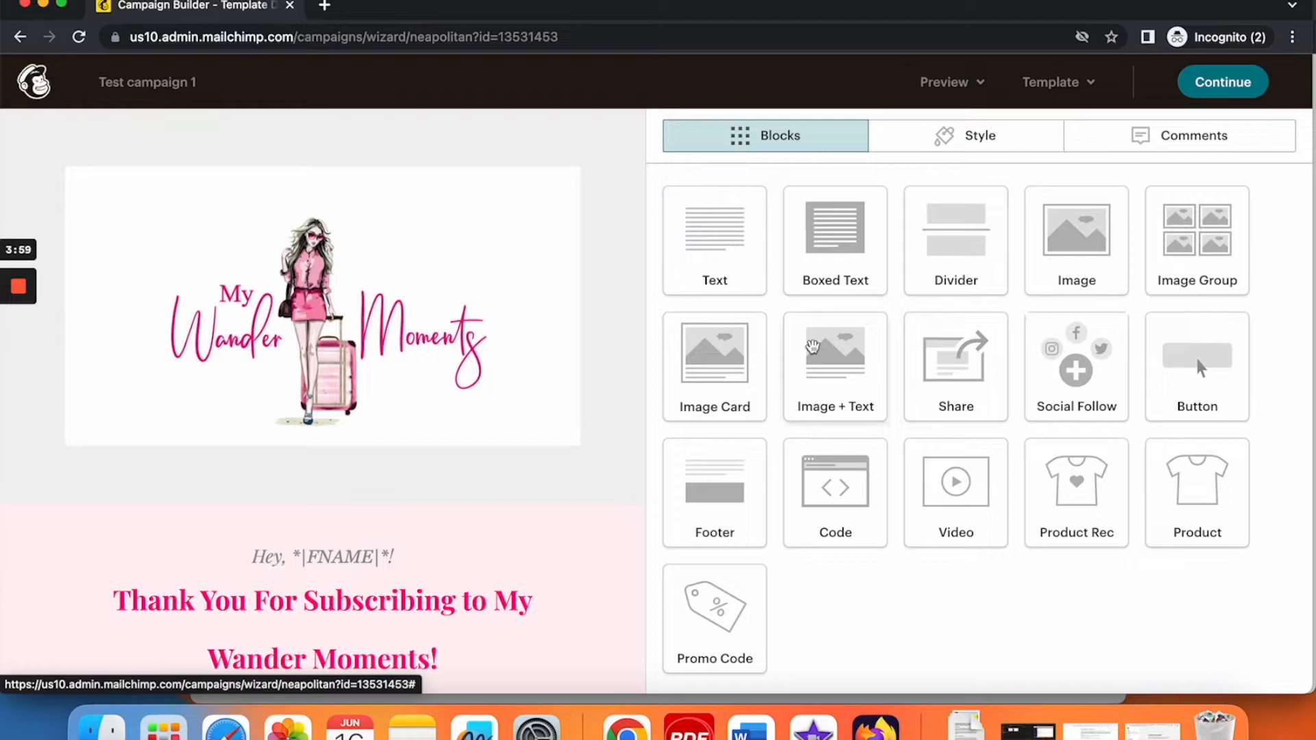
- Examine the page style settings for the heading levels and return to the content blocks without changing them
left_click(959, 137)
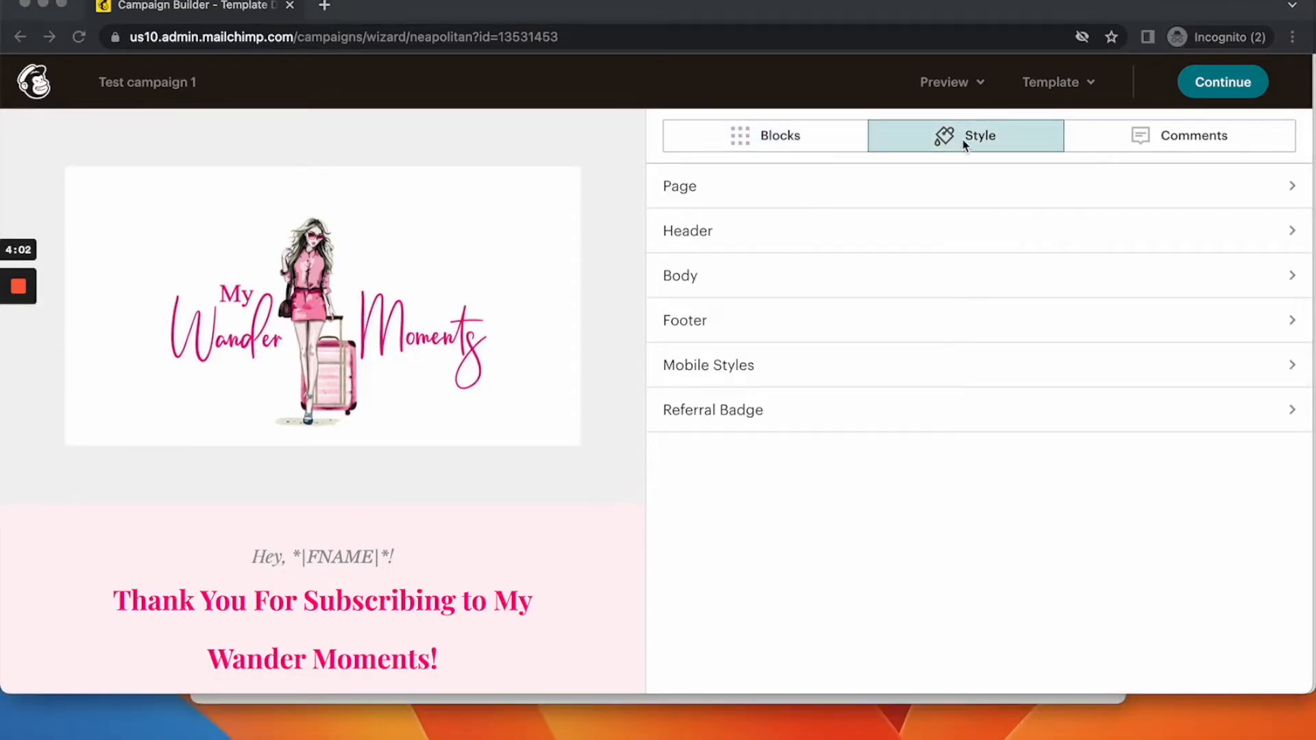
left_click(1290, 187)
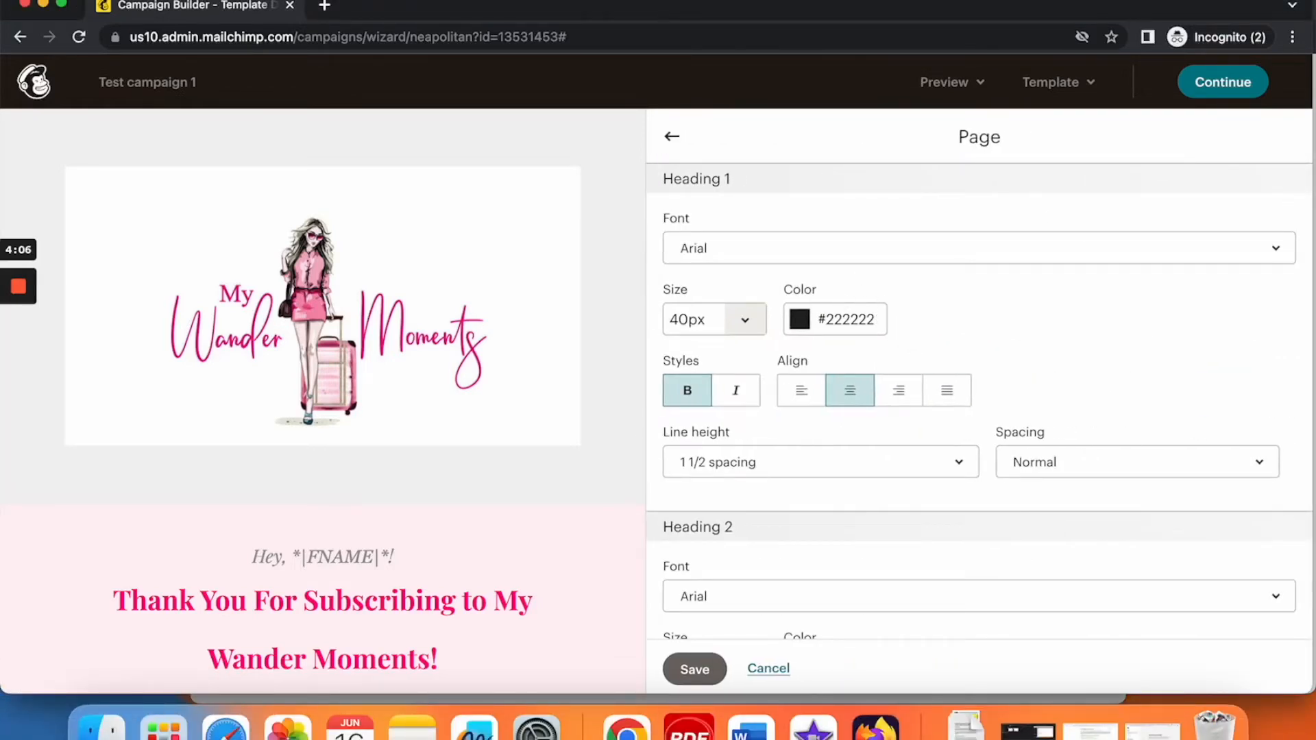
scroll(808, 343, "down", 2)
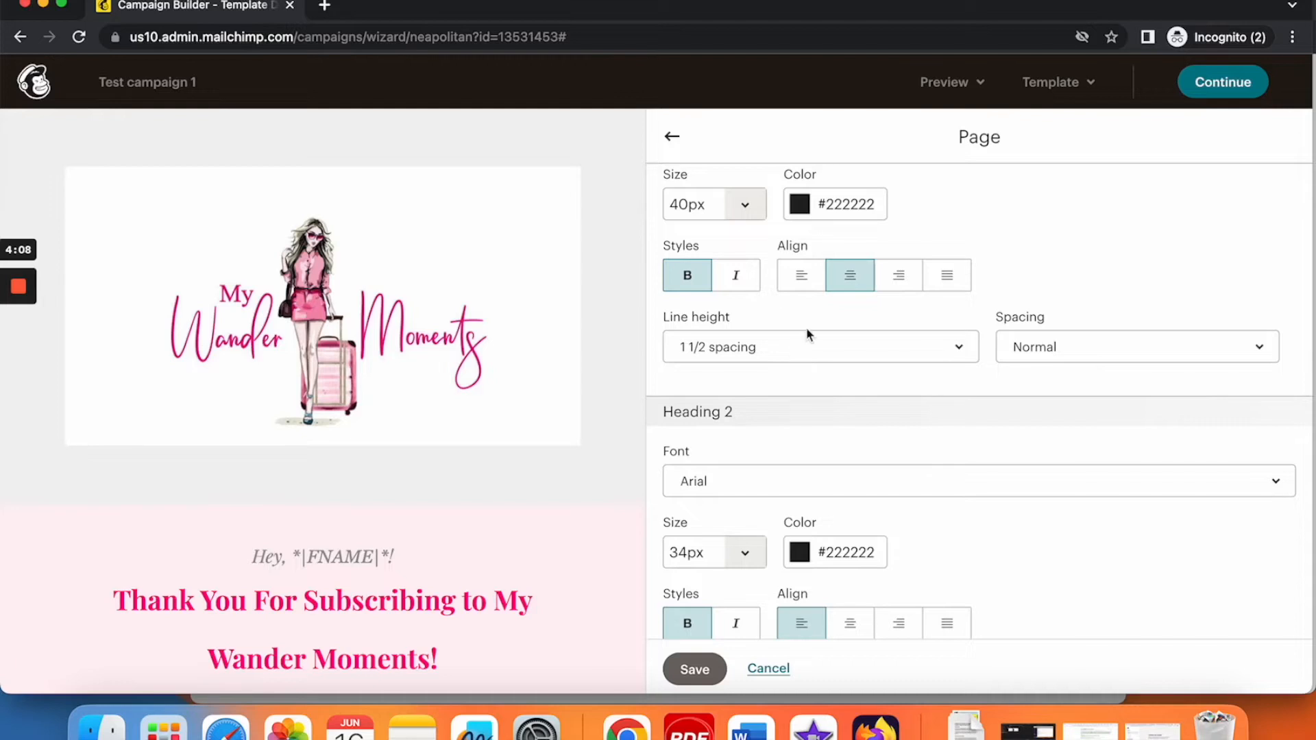
scroll(806, 340, "down", 3)
scroll(808, 335, "down", 8)
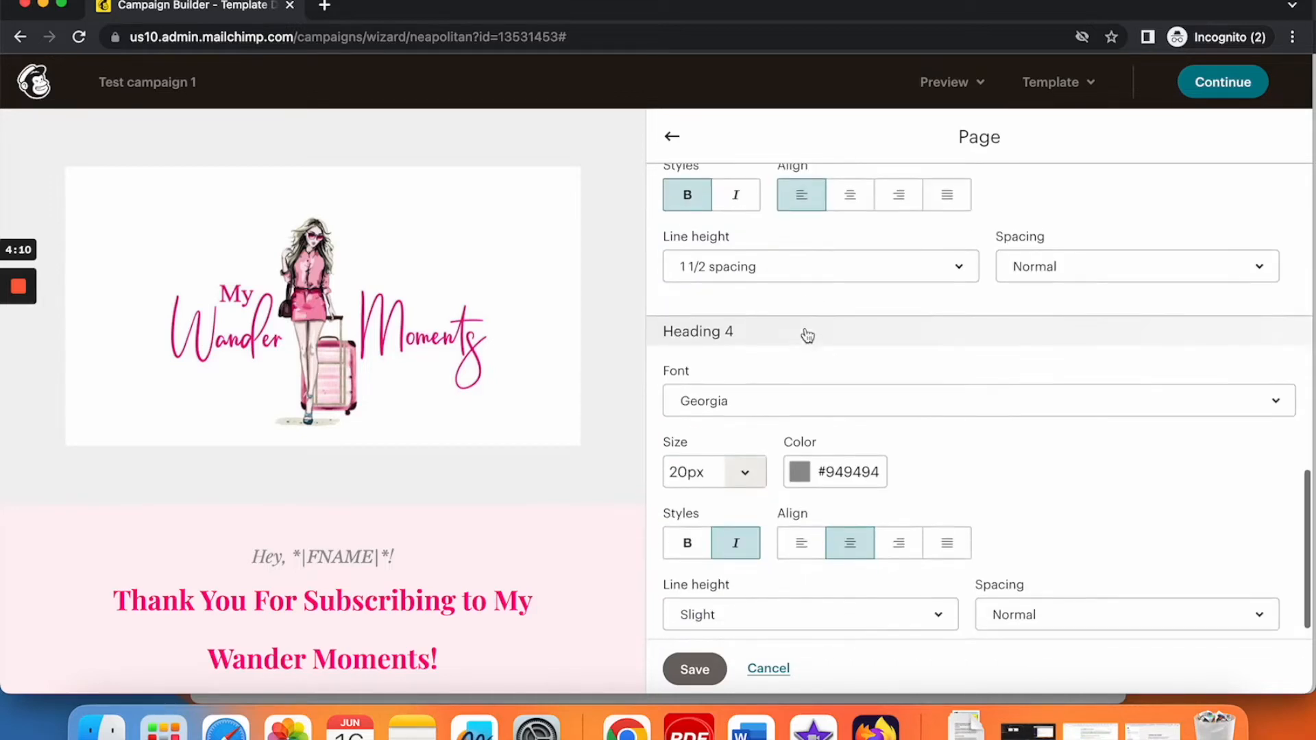
scroll(807, 335, "up", 13)
left_click(672, 136)
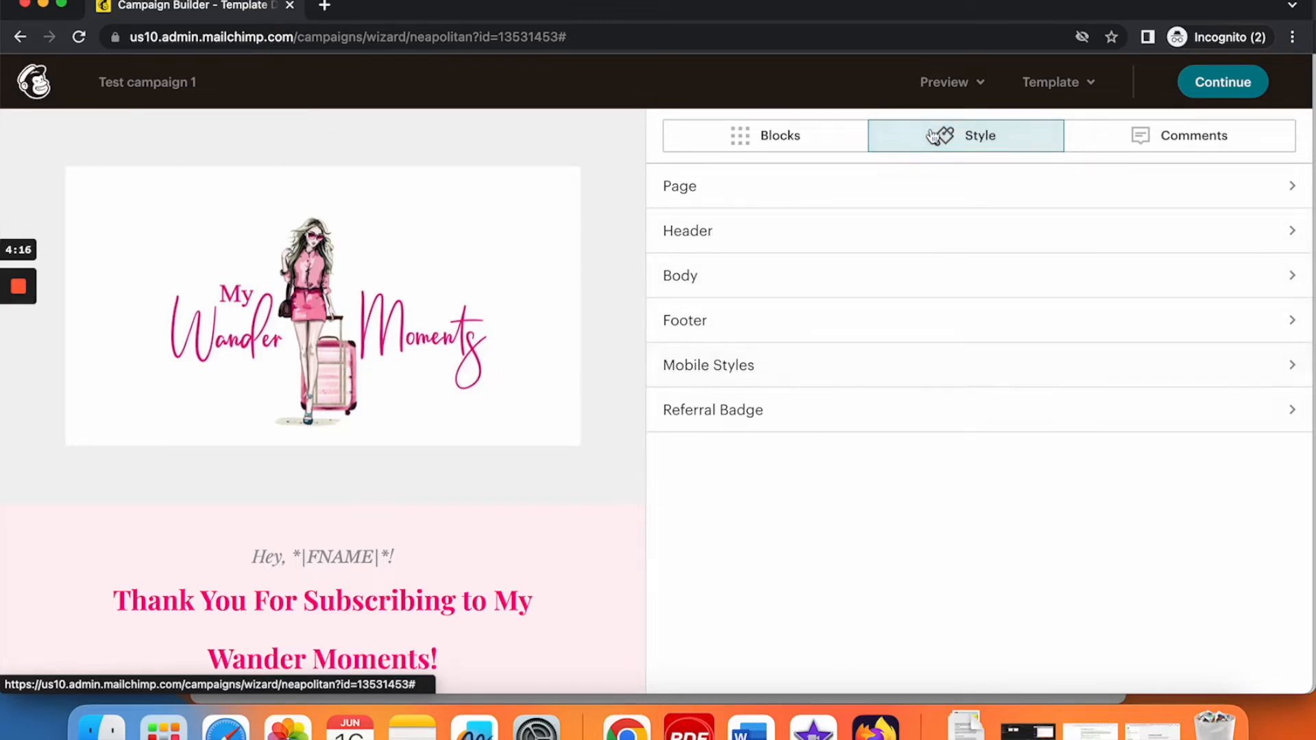
left_click(768, 139)
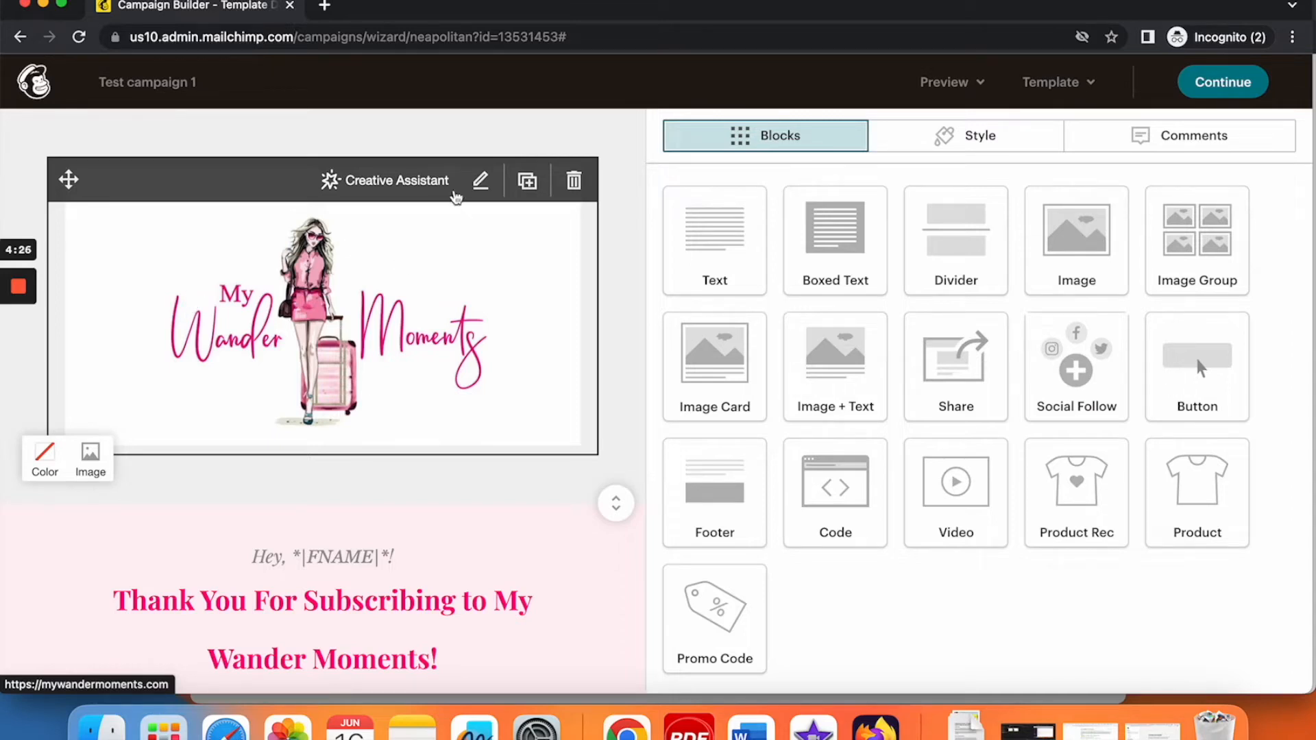
- Open the header logo image block for editing and inspect its content, style and settings options
left_click(484, 181)
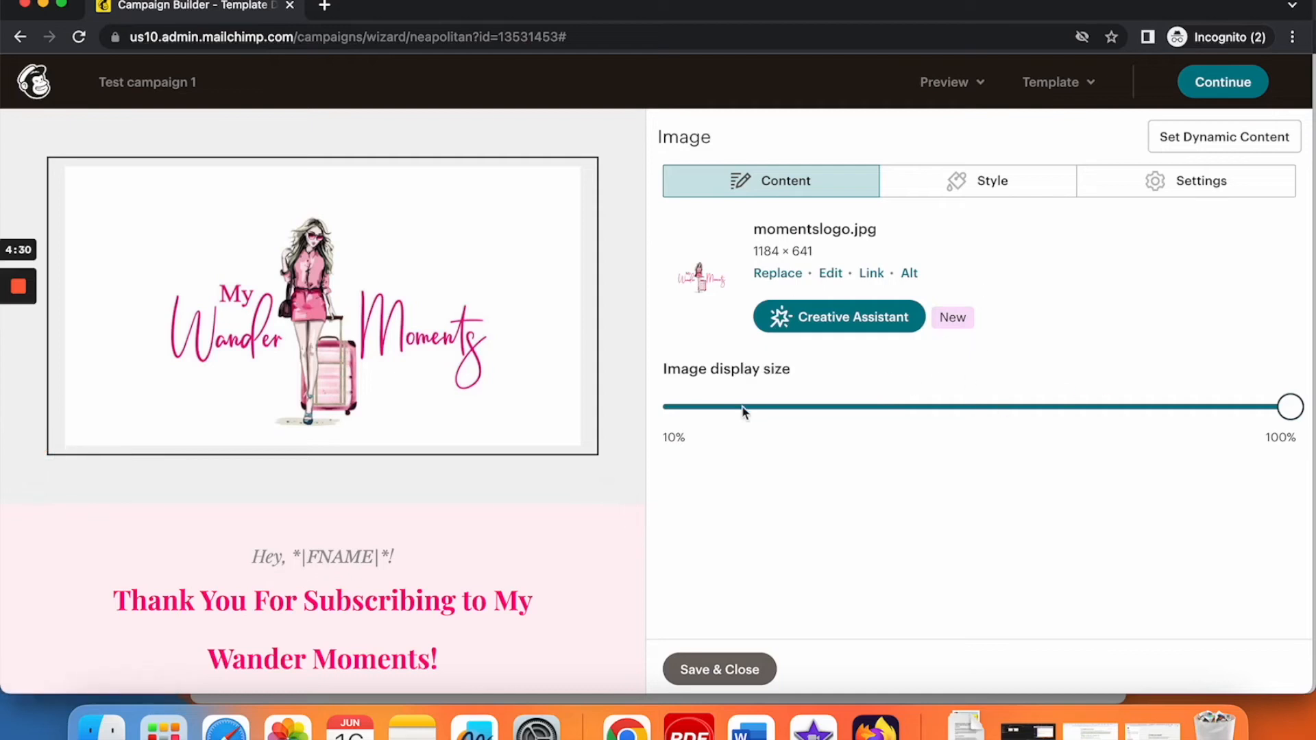
mouse_move(1293, 411)
left_mouse_down()
mouse_move(1175, 414)
mouse_move(1232, 409)
mouse_move(1296, 426)
mouse_move(1292, 411)
left_mouse_up()
left_click(958, 187)
left_click(1186, 194)
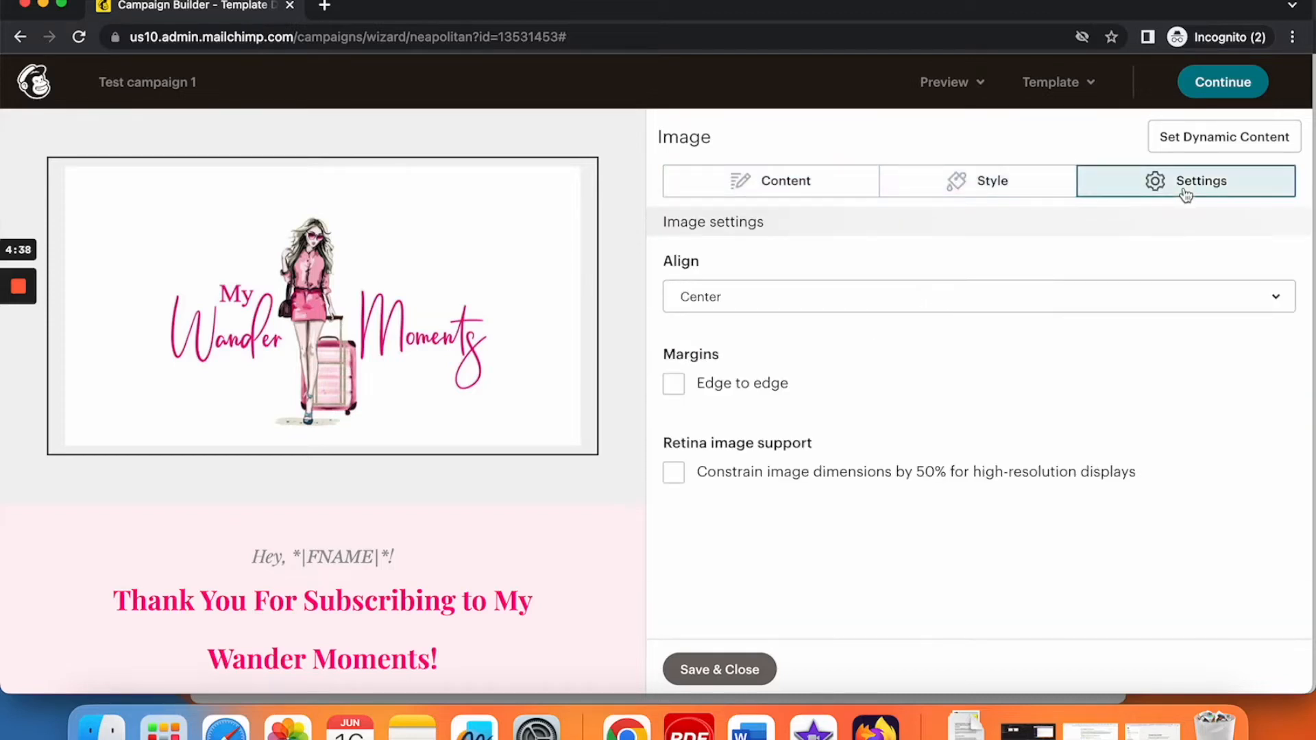
left_click(761, 184)
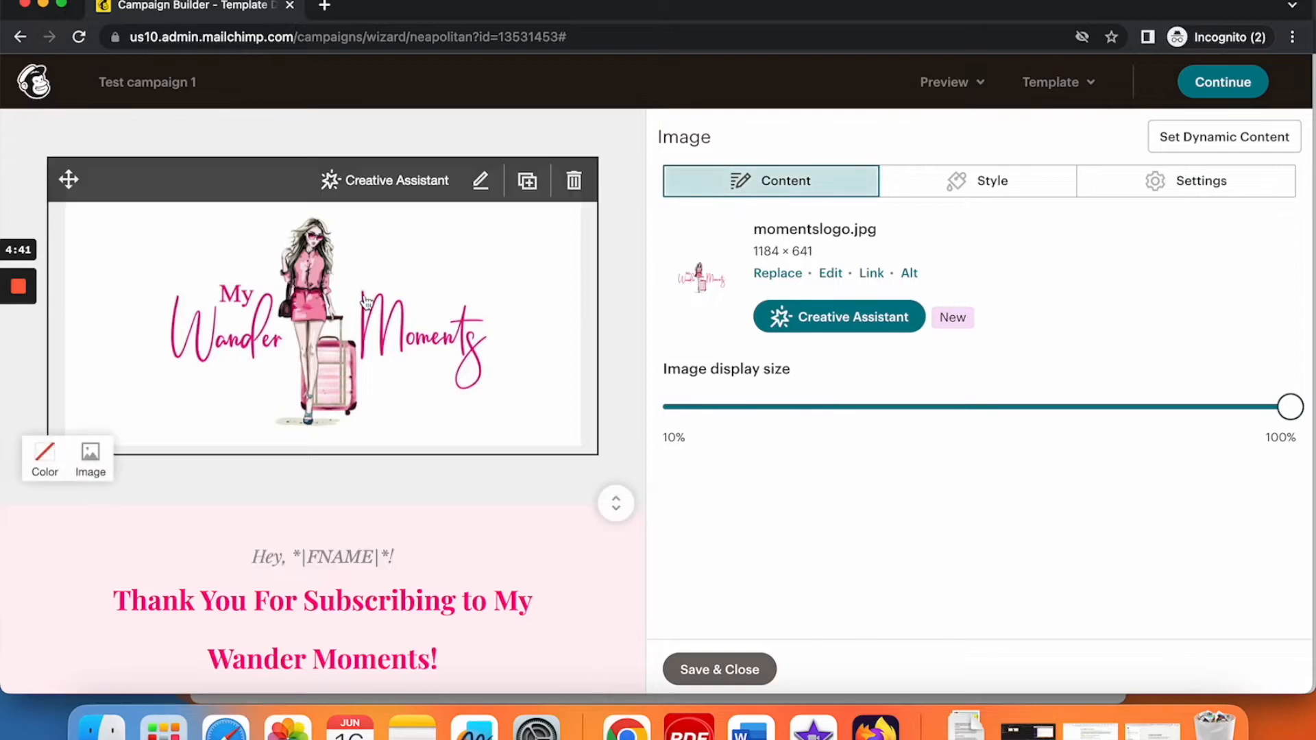
- Inspect the background color choices for the header section, including the hex value field, and close them without picking a color
left_click(46, 462)
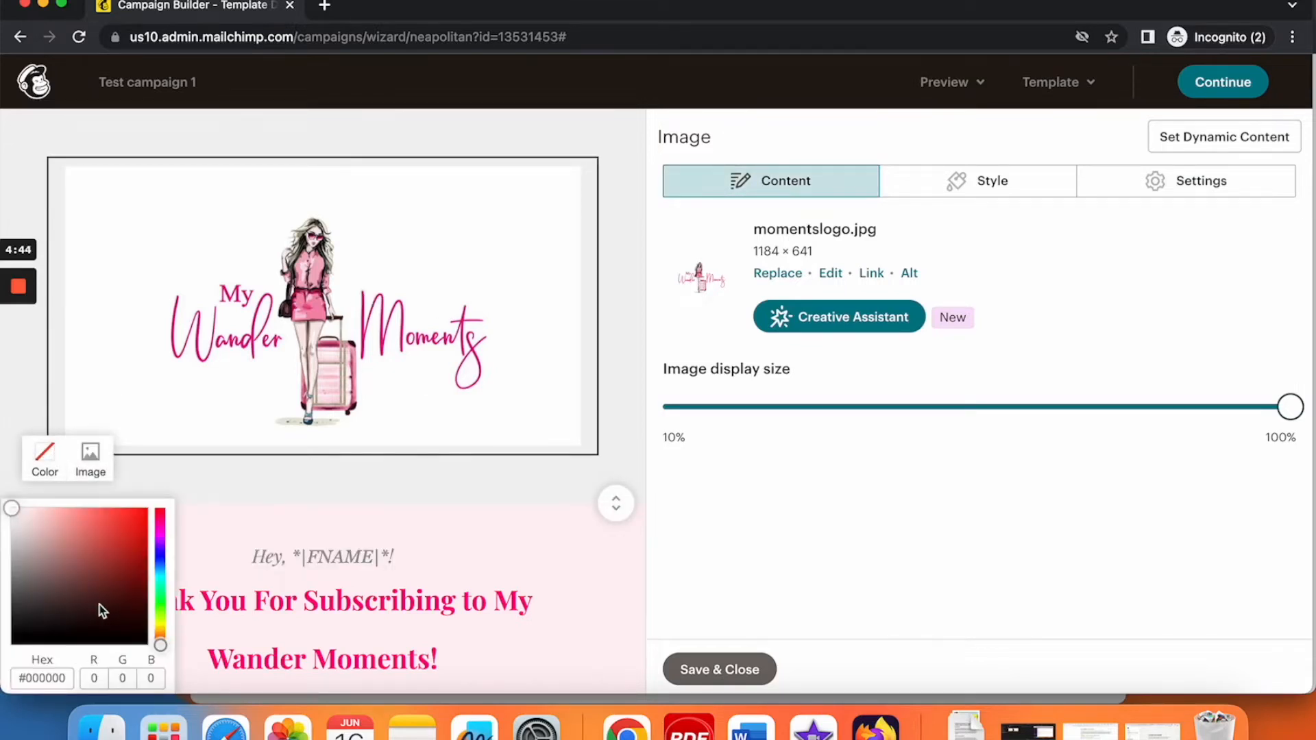
scroll(100, 604, "down", 2)
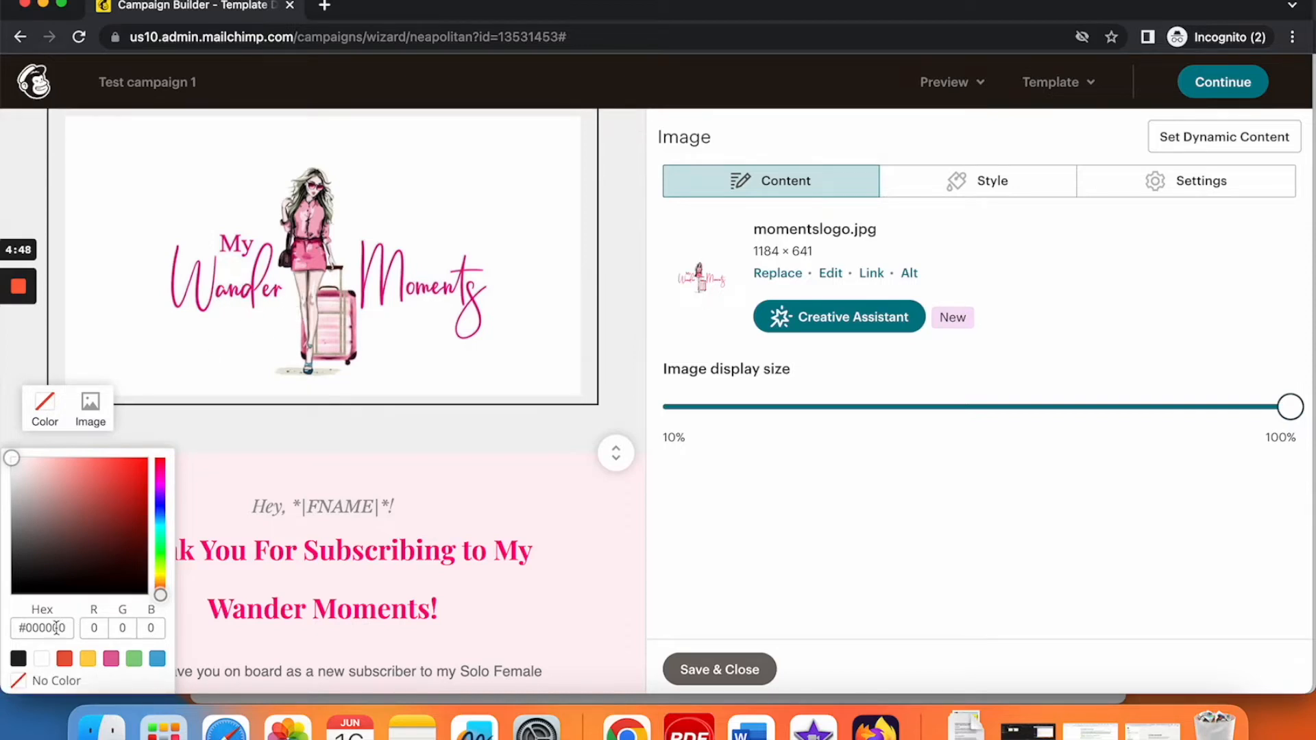
scroll(109, 657, "down", 3)
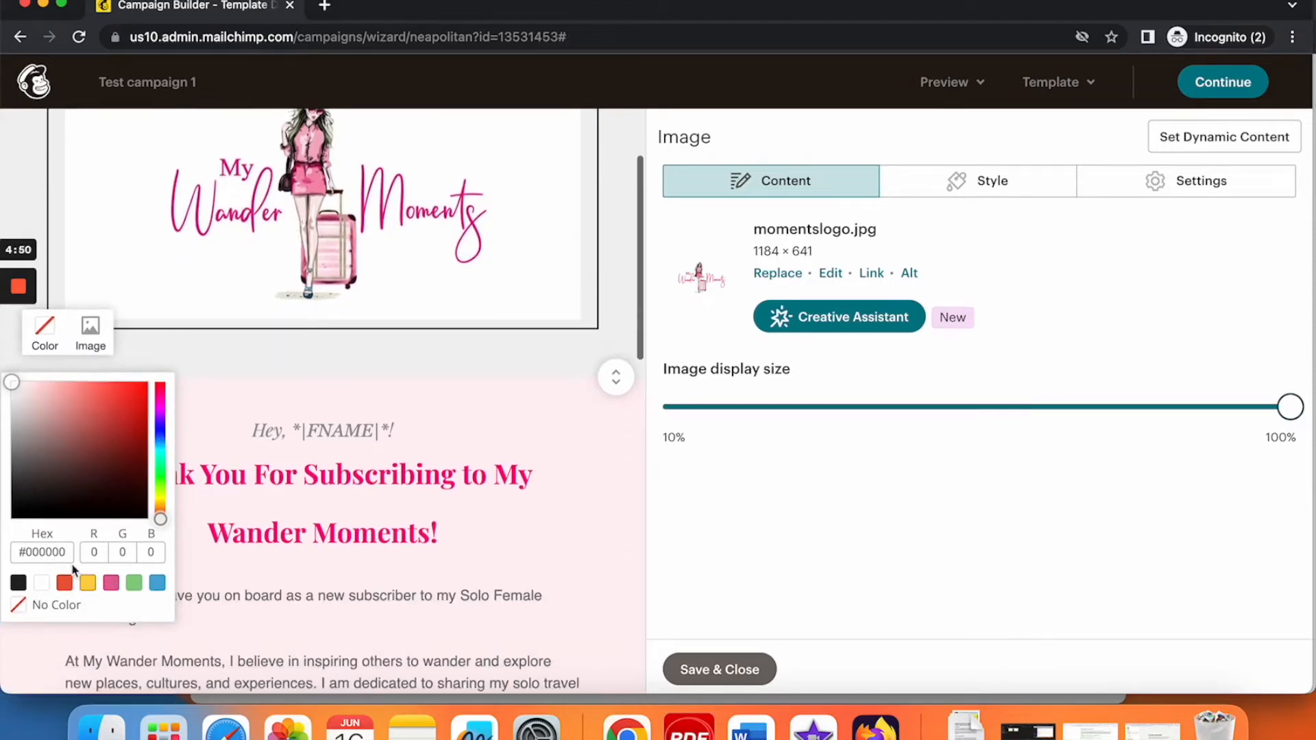
left_click(51, 552)
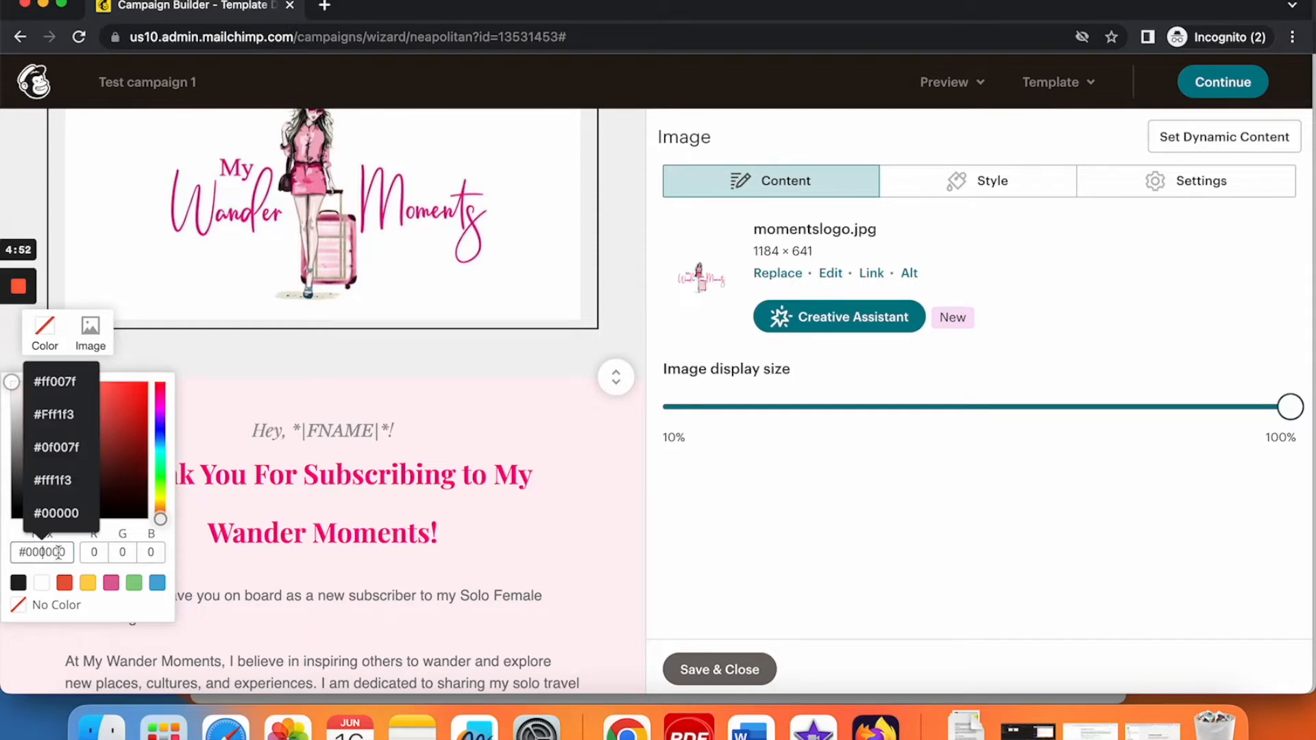
left_click(214, 368)
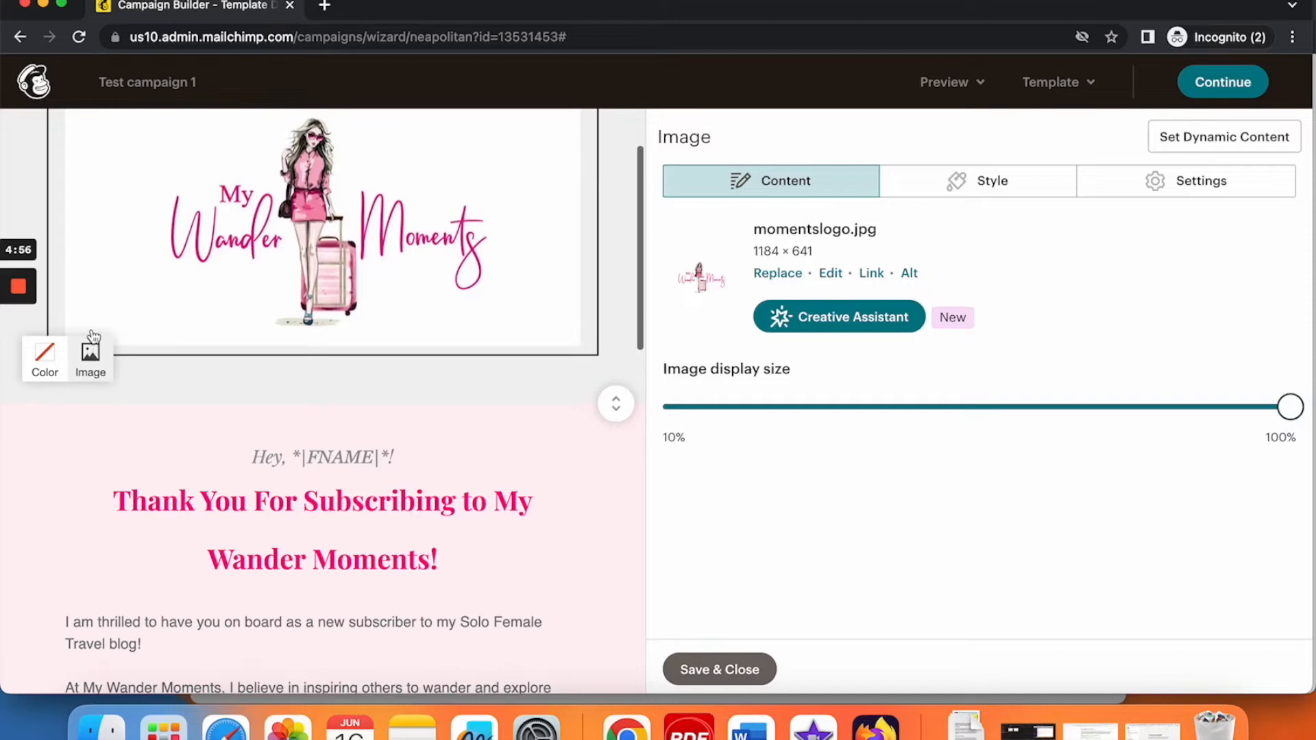
- View the Content studio images available for the header section's background and return to the email editor without choosing one
left_click(91, 353)
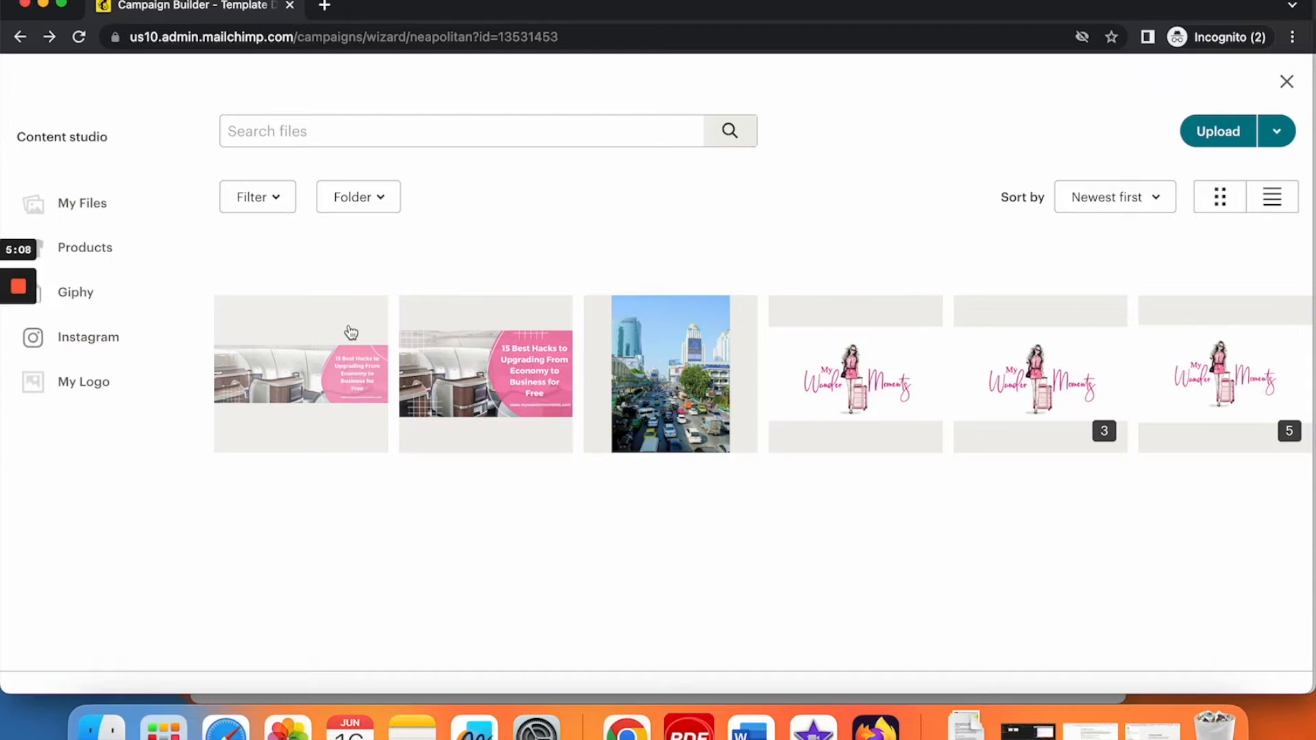
left_click(21, 39)
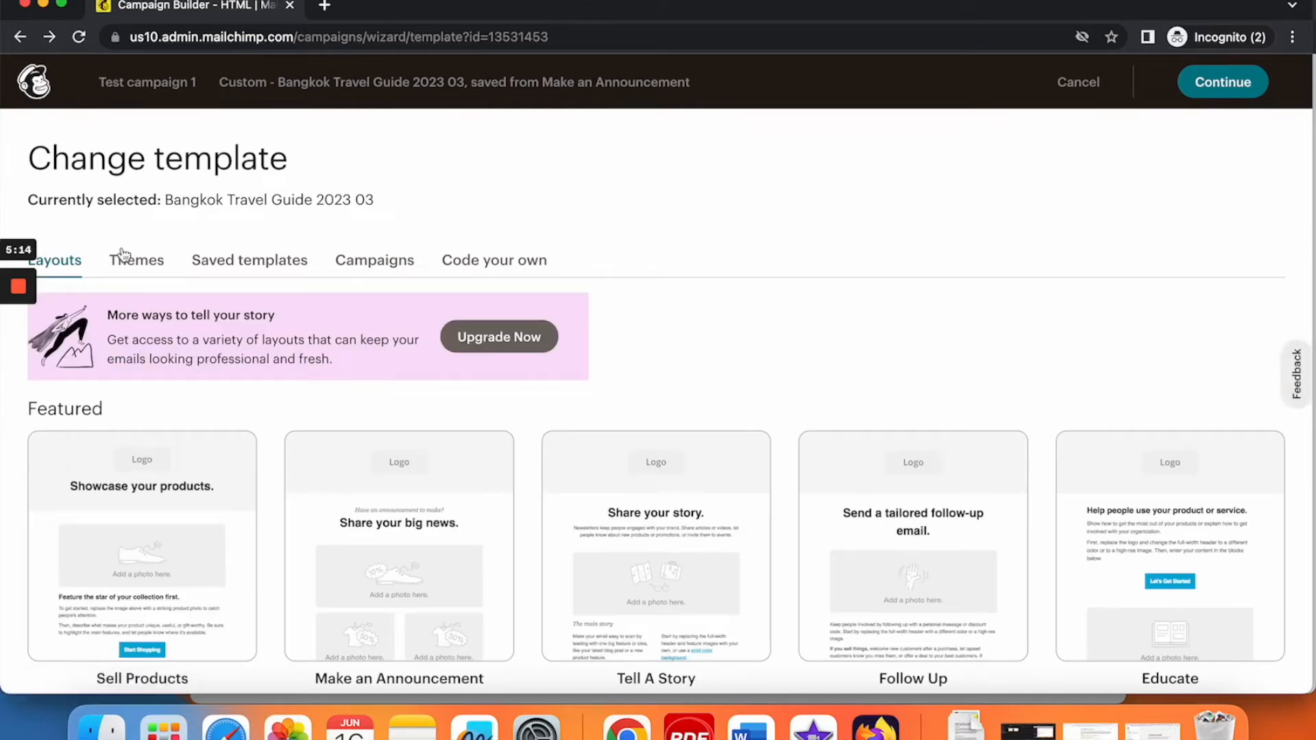
left_click(20, 368)
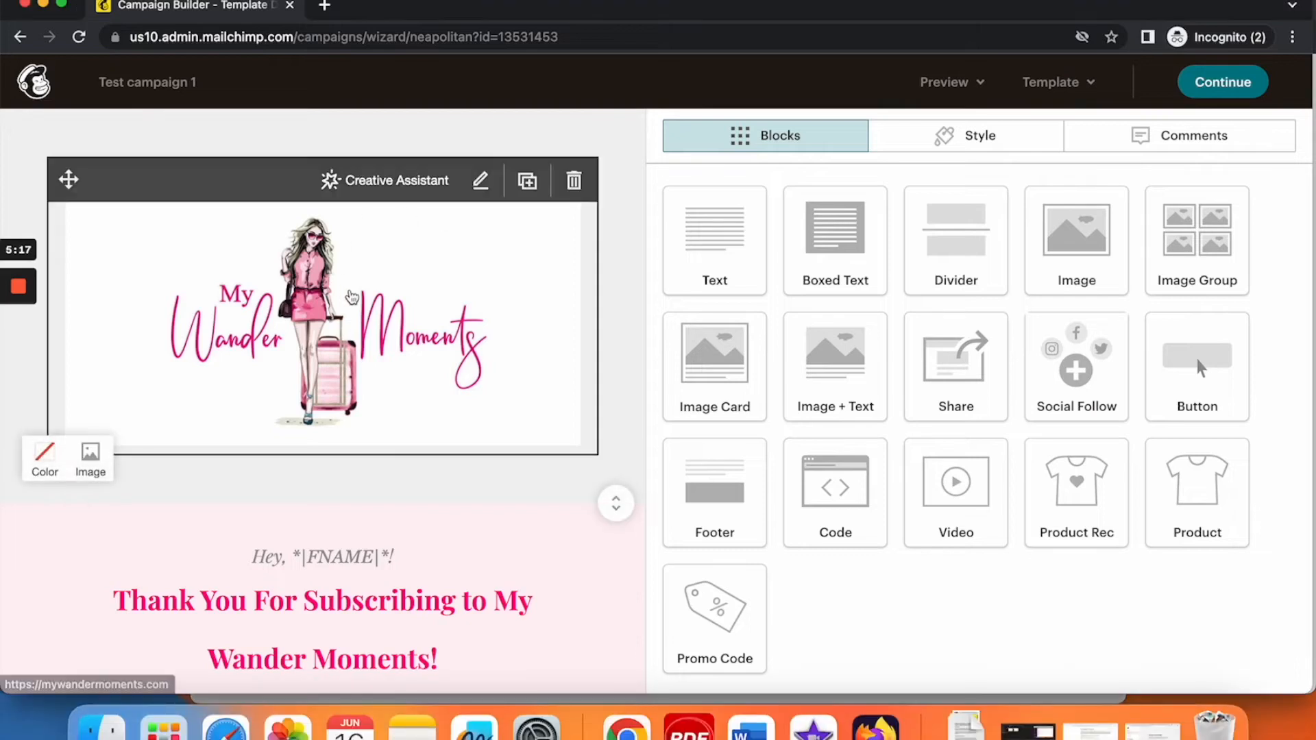
- Open the "Thank You For Subscribing to My Wander Moments!" text block for editing and inspect its style, font and size options
scroll(353, 294, "down", 5)
mouse_move(306, 314)
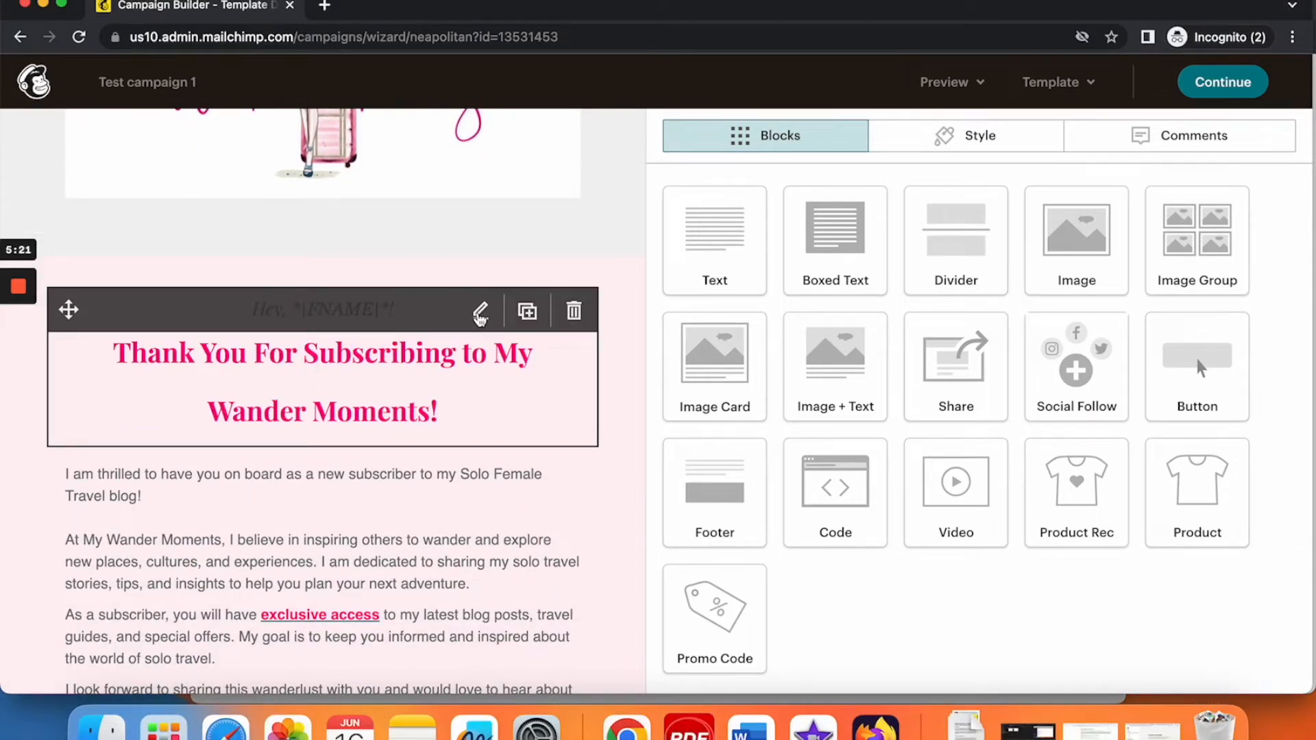
left_click(480, 314)
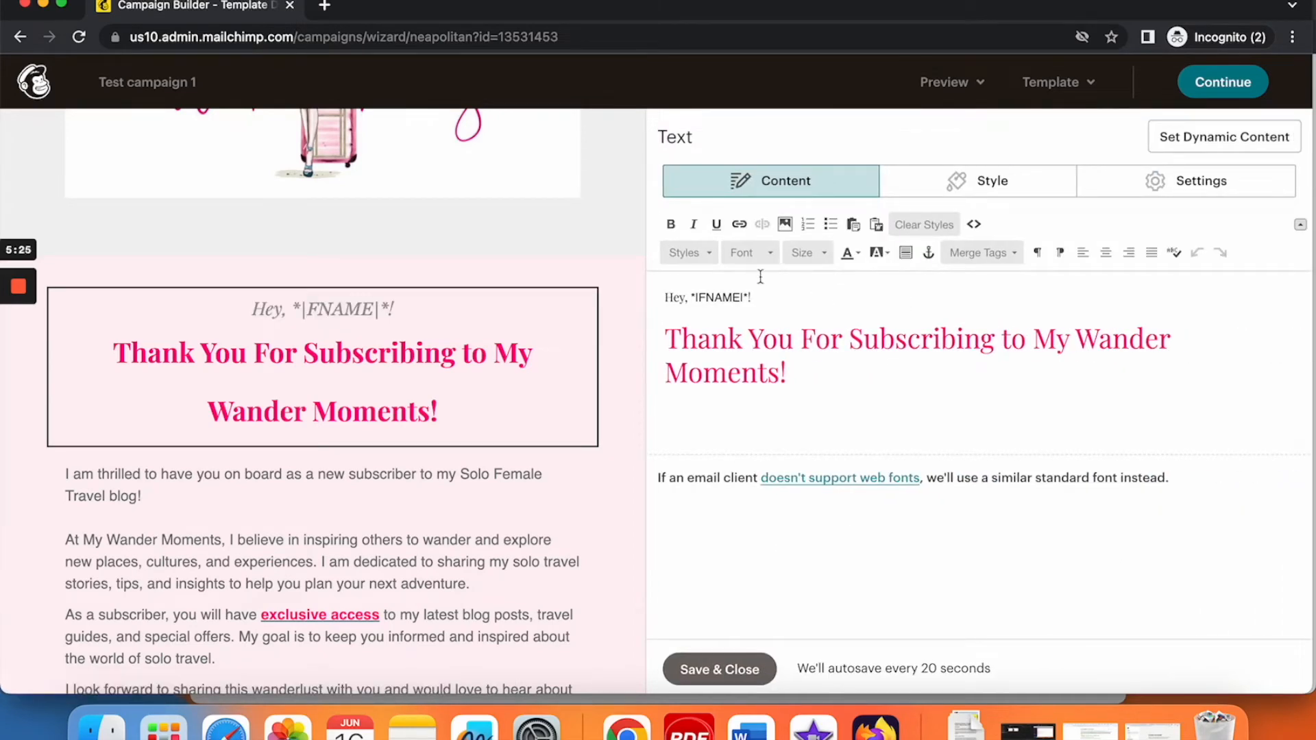
left_click(708, 256)
left_click(708, 256)
left_click(767, 255)
left_click(768, 255)
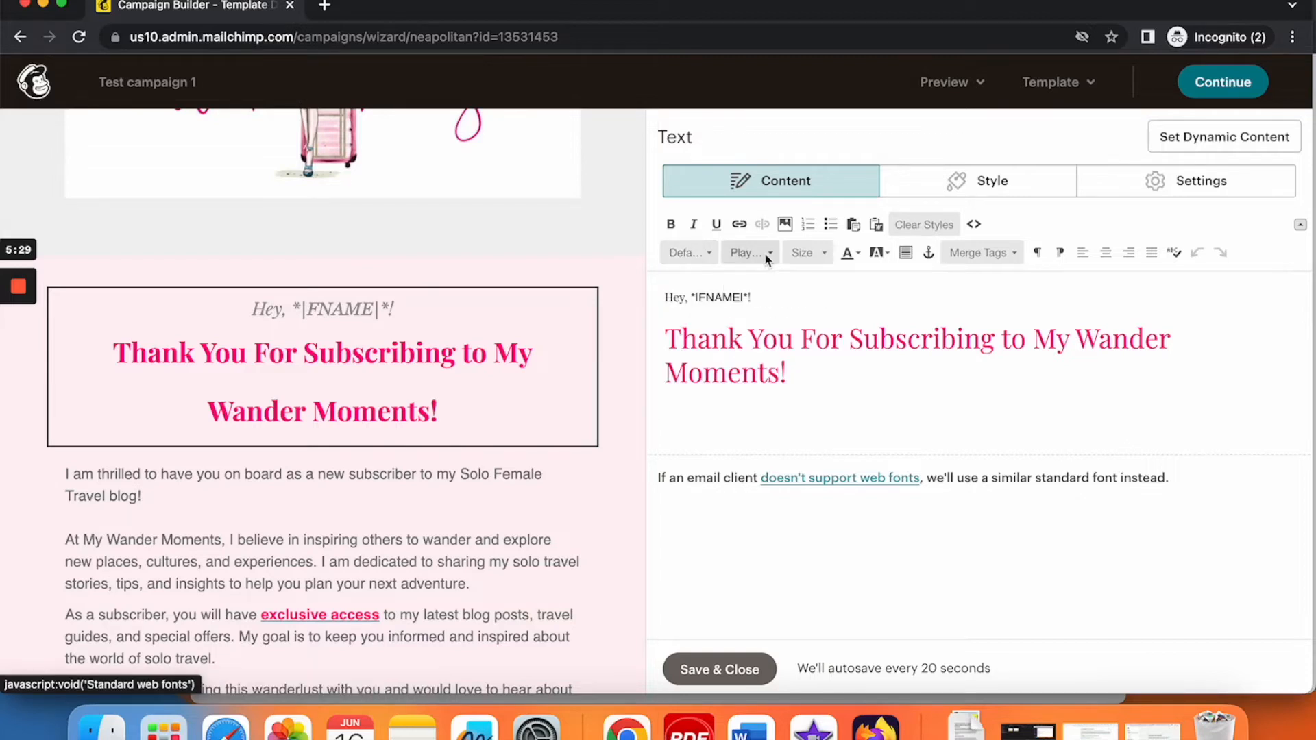
left_click(811, 255)
left_click(812, 255)
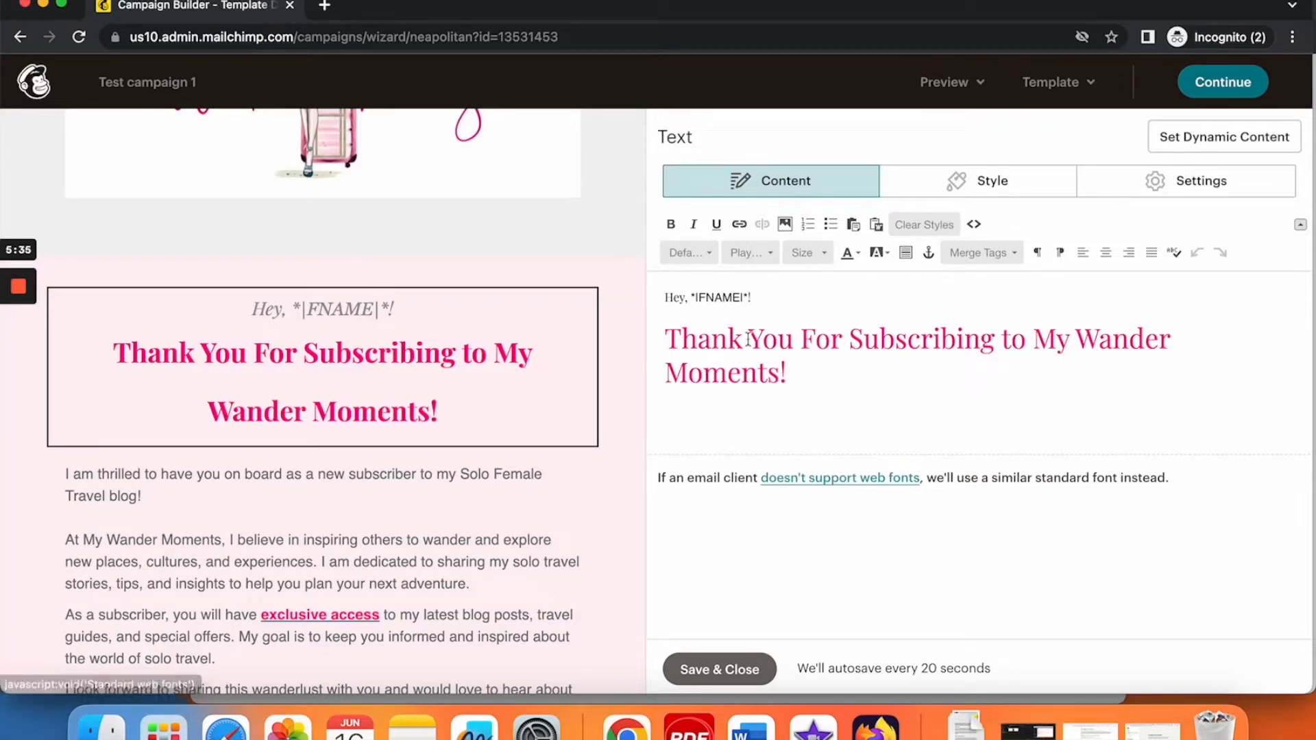
- Inspect the style options and the column count choices of the "Thank You For Subscribing to My Wander Moments!" text block, and return to its content
left_click(960, 182)
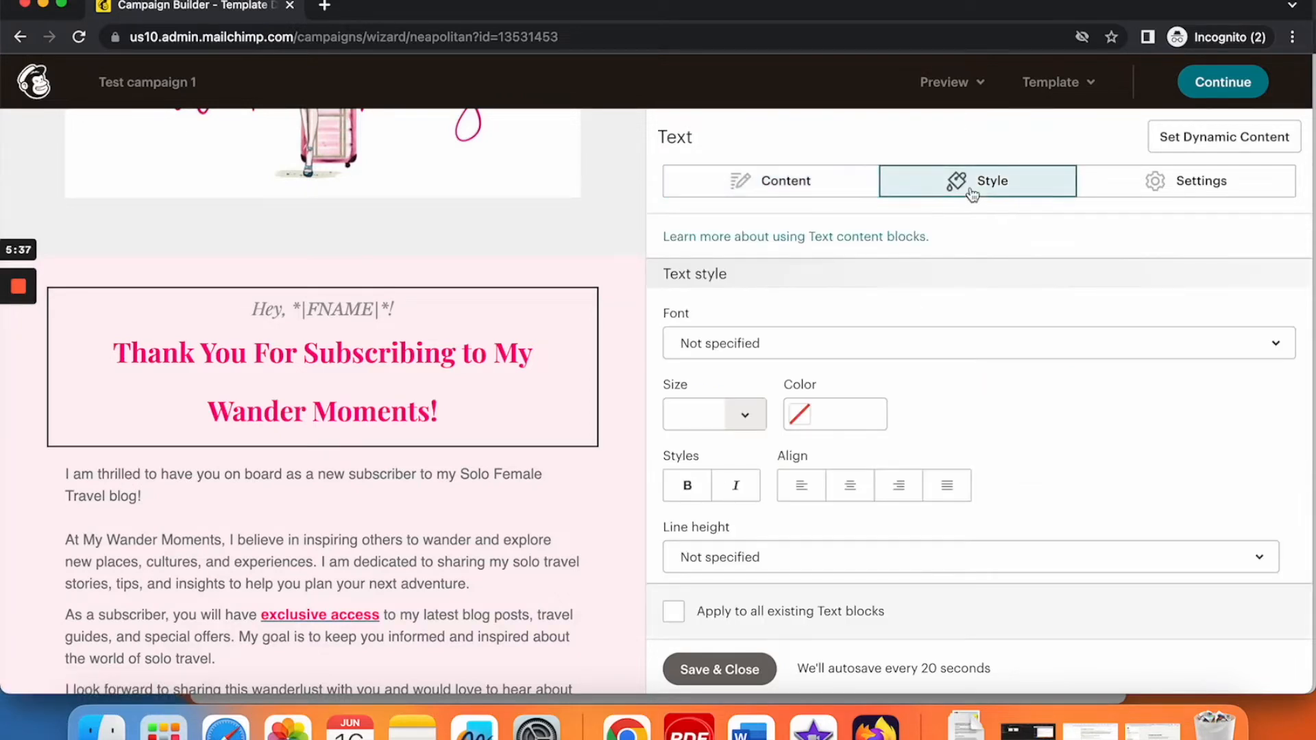
scroll(836, 379, "down", 1)
scroll(837, 380, "up", 1)
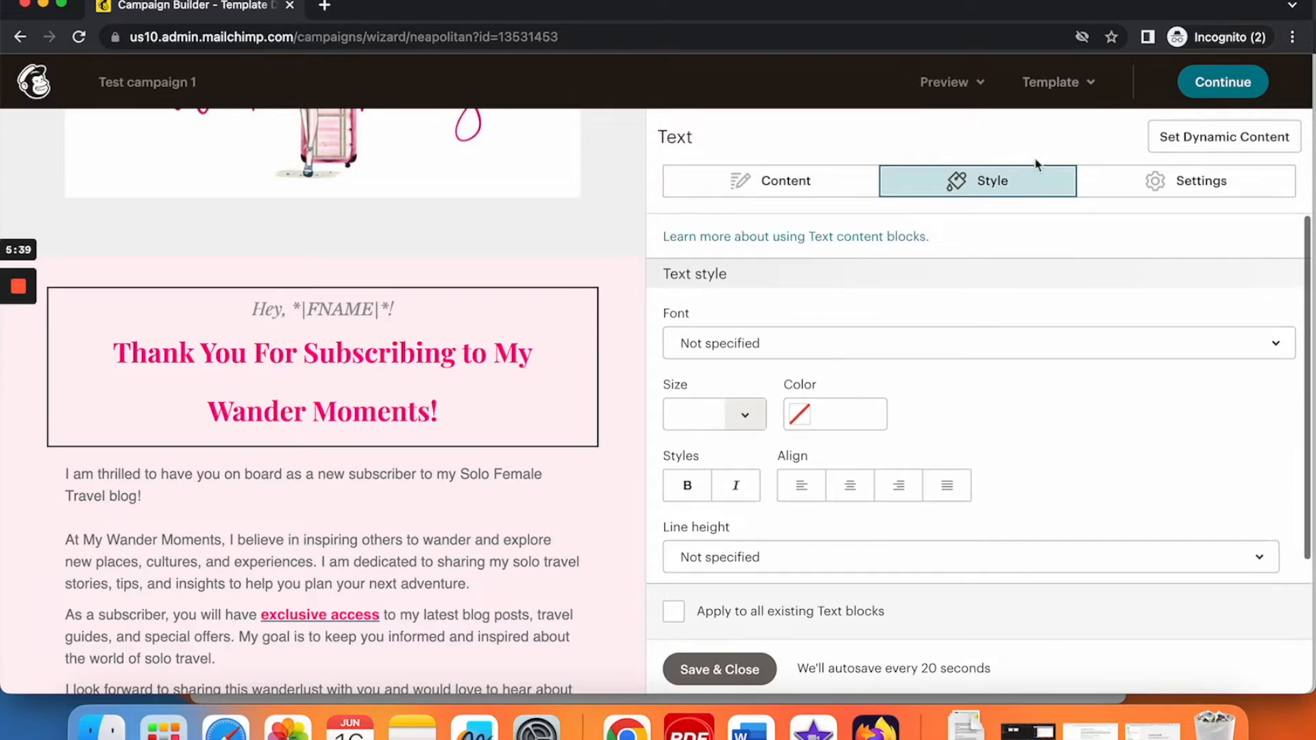
left_click(1142, 186)
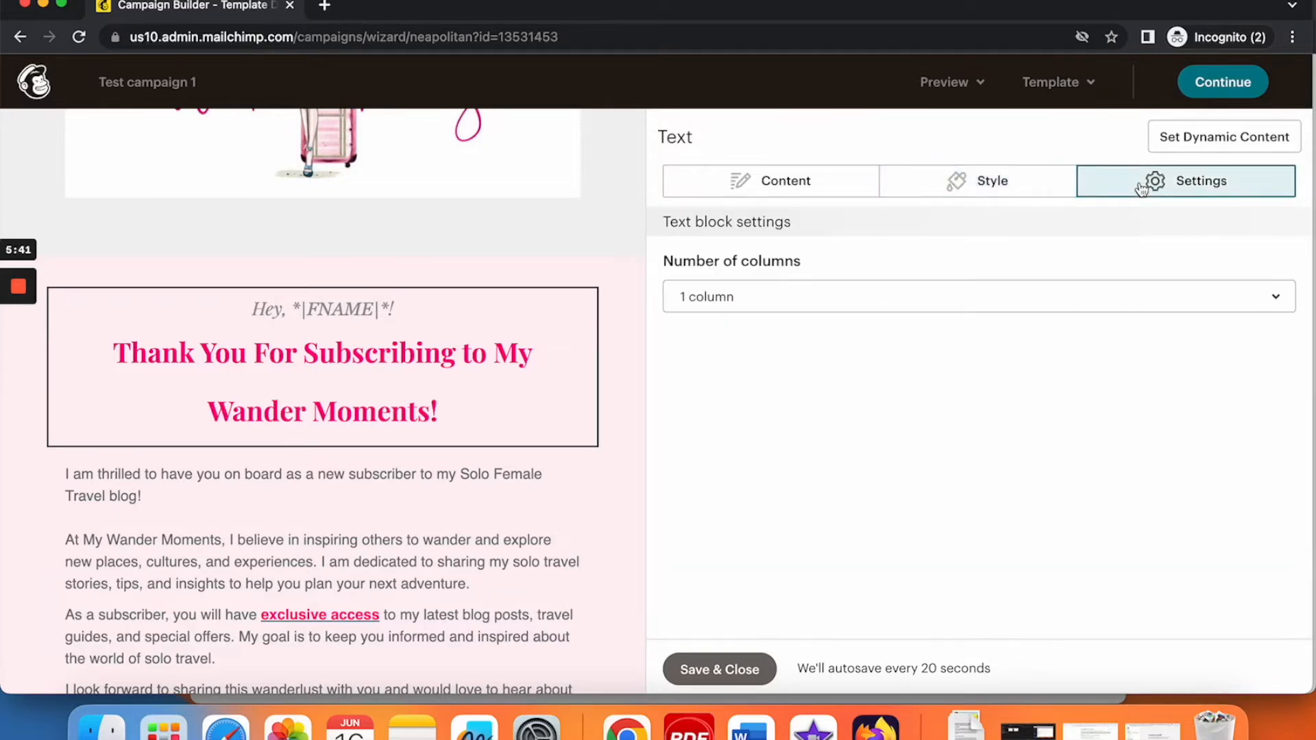
left_click(1092, 306)
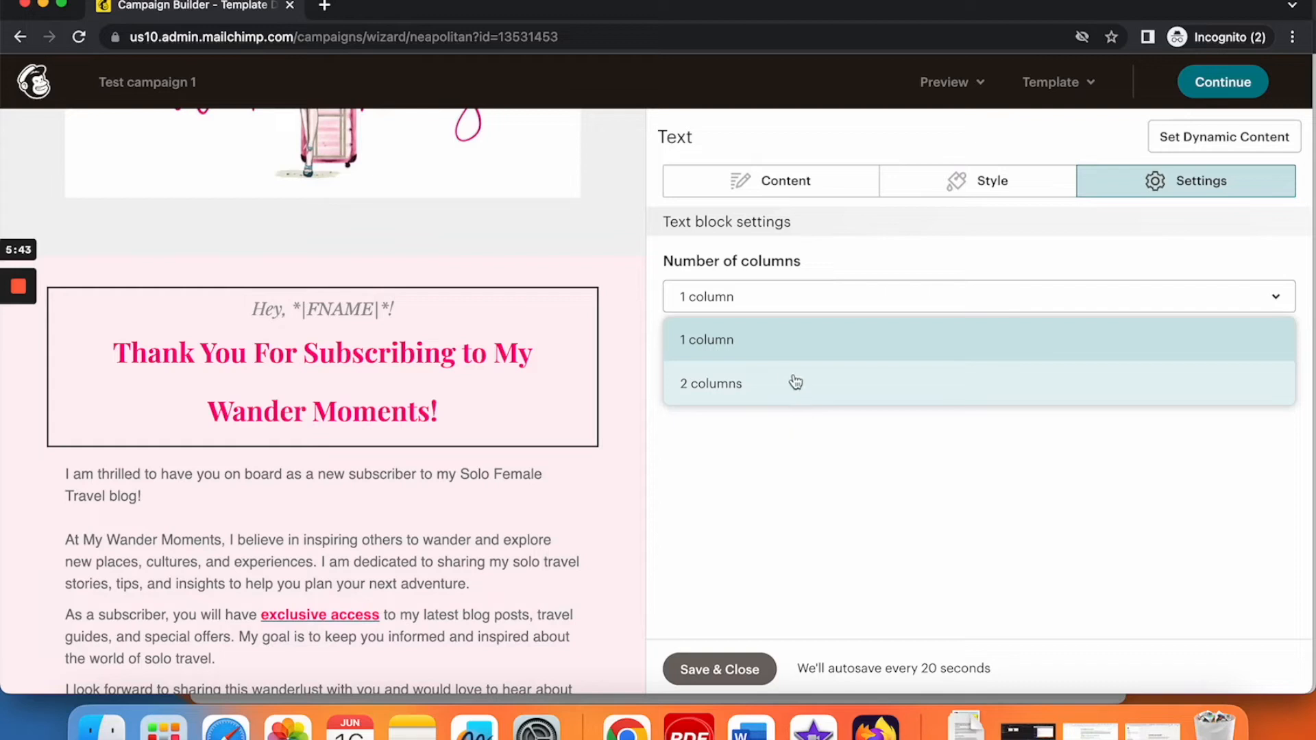
left_click(850, 308)
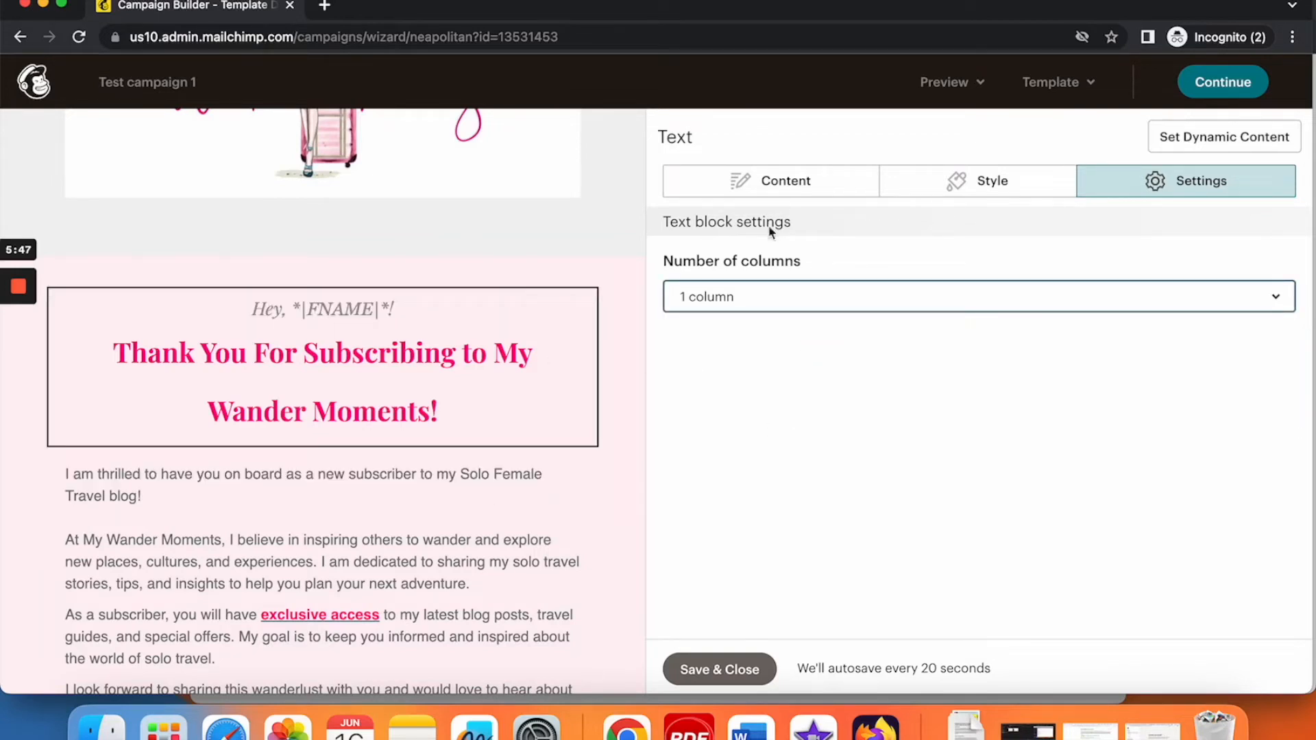
left_click(780, 186)
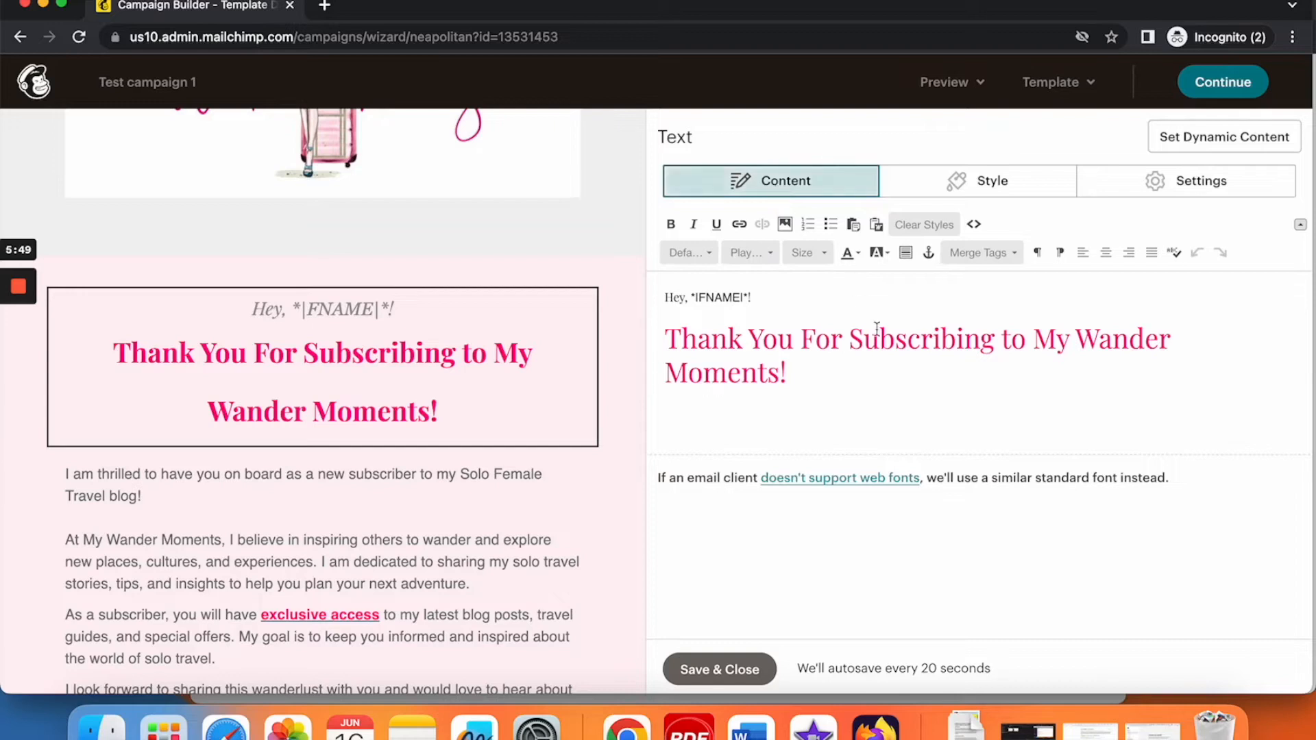
left_click(790, 368)
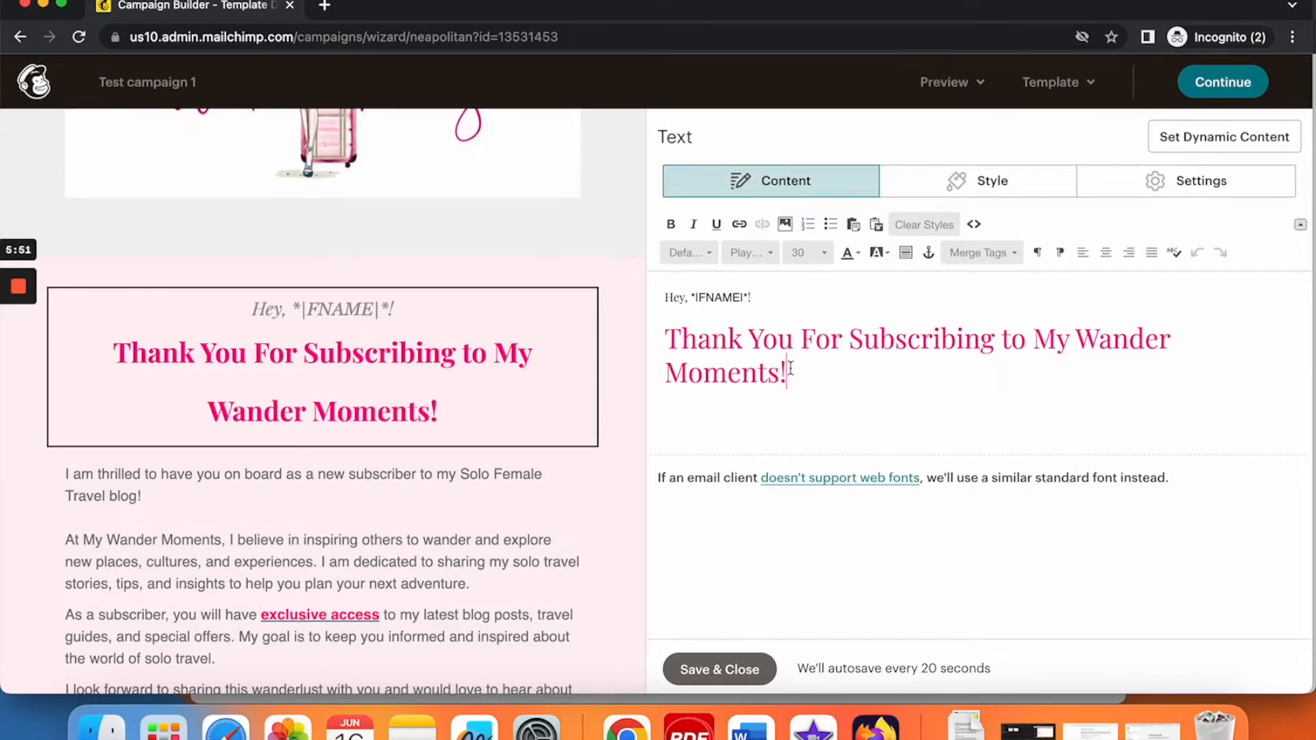
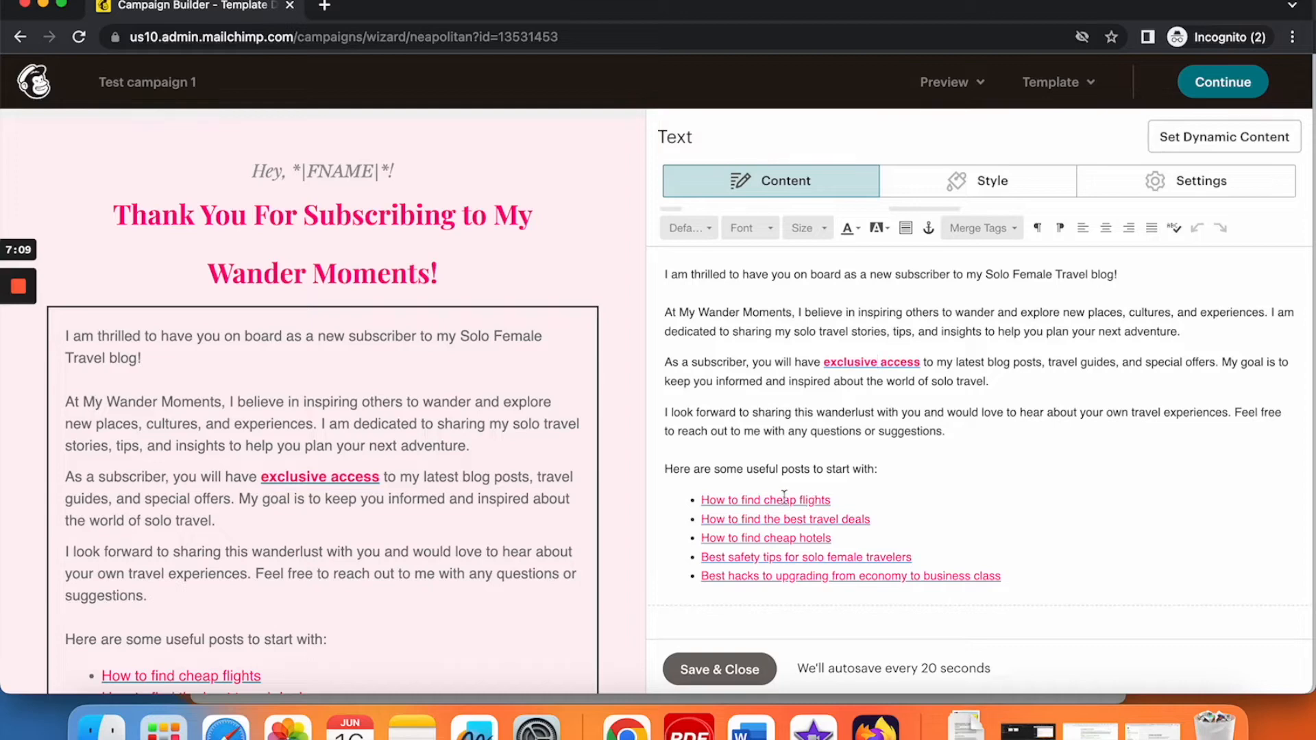
- Open the closing "Thank you for joining me on this exciting journey" text block for editing and inspect the body section's background color choices
scroll(420, 541, "down", 5)
scroll(421, 542, "down", 2)
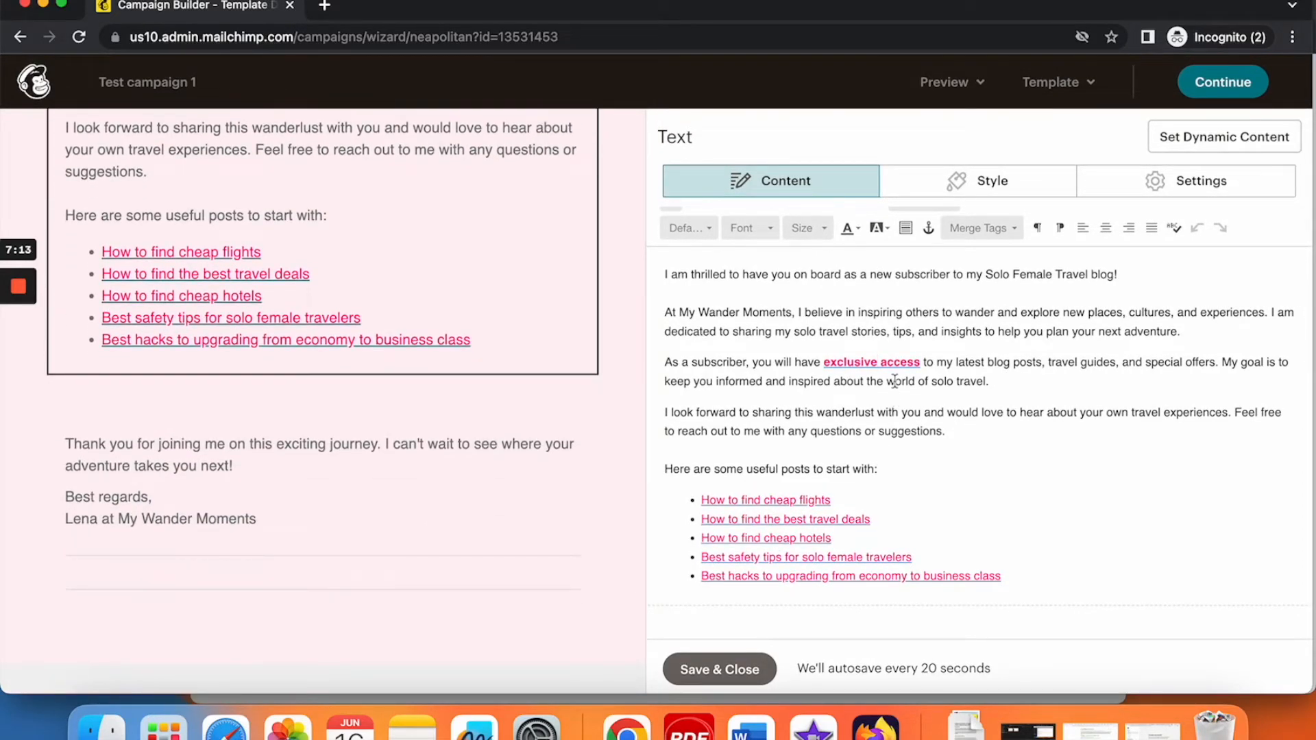
left_click(339, 476)
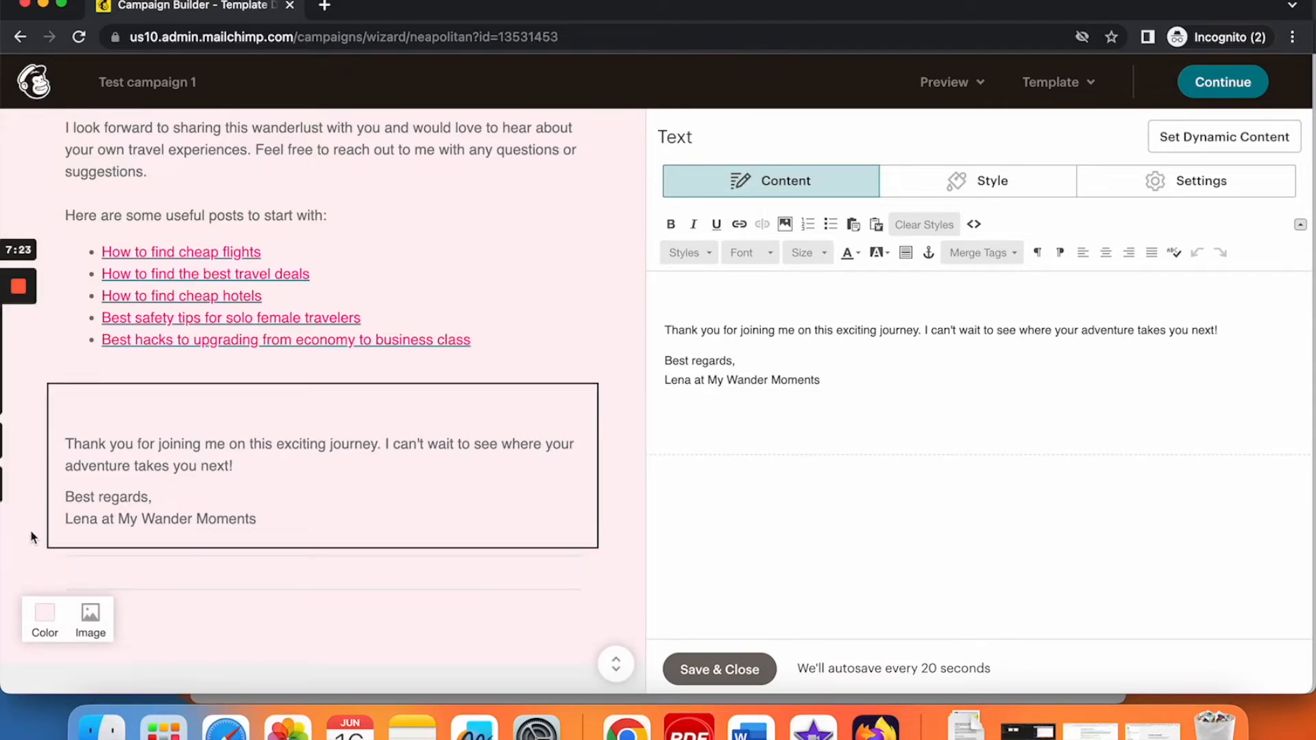
left_click(45, 624)
scroll(137, 466, "down", 2)
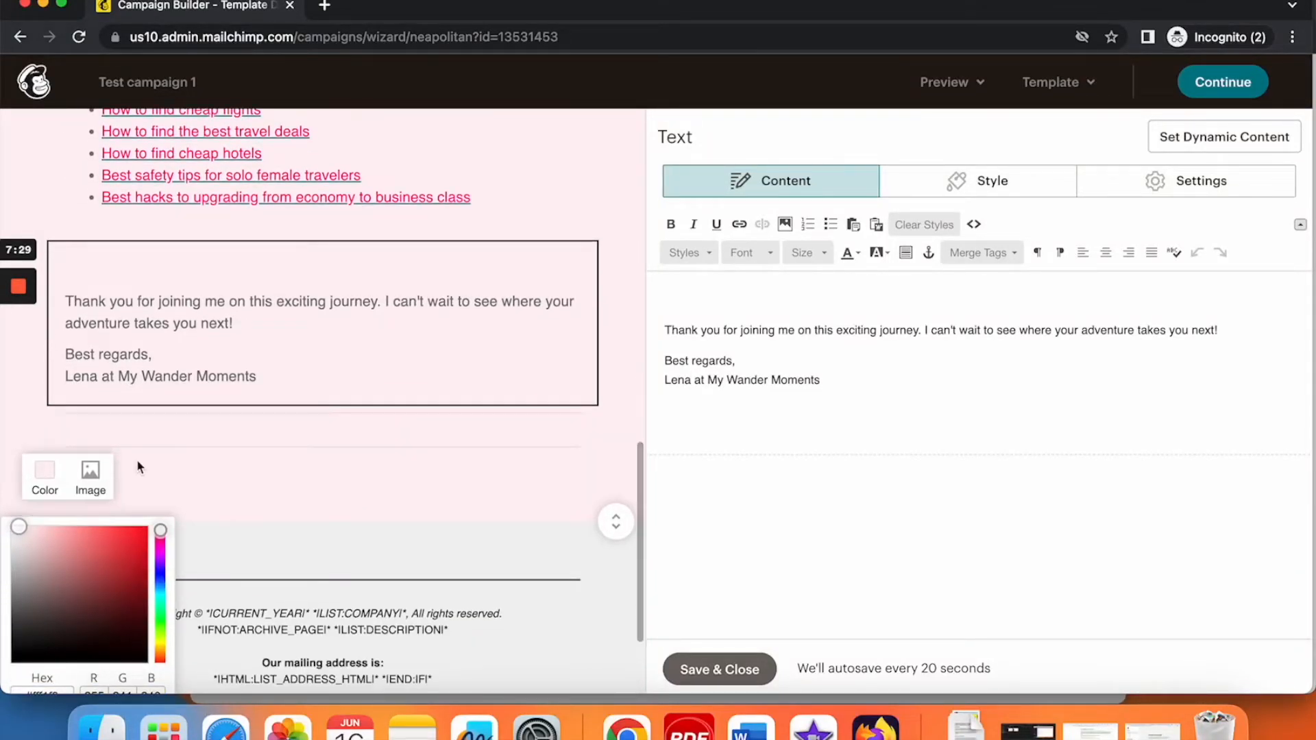
scroll(109, 511, "down", 2)
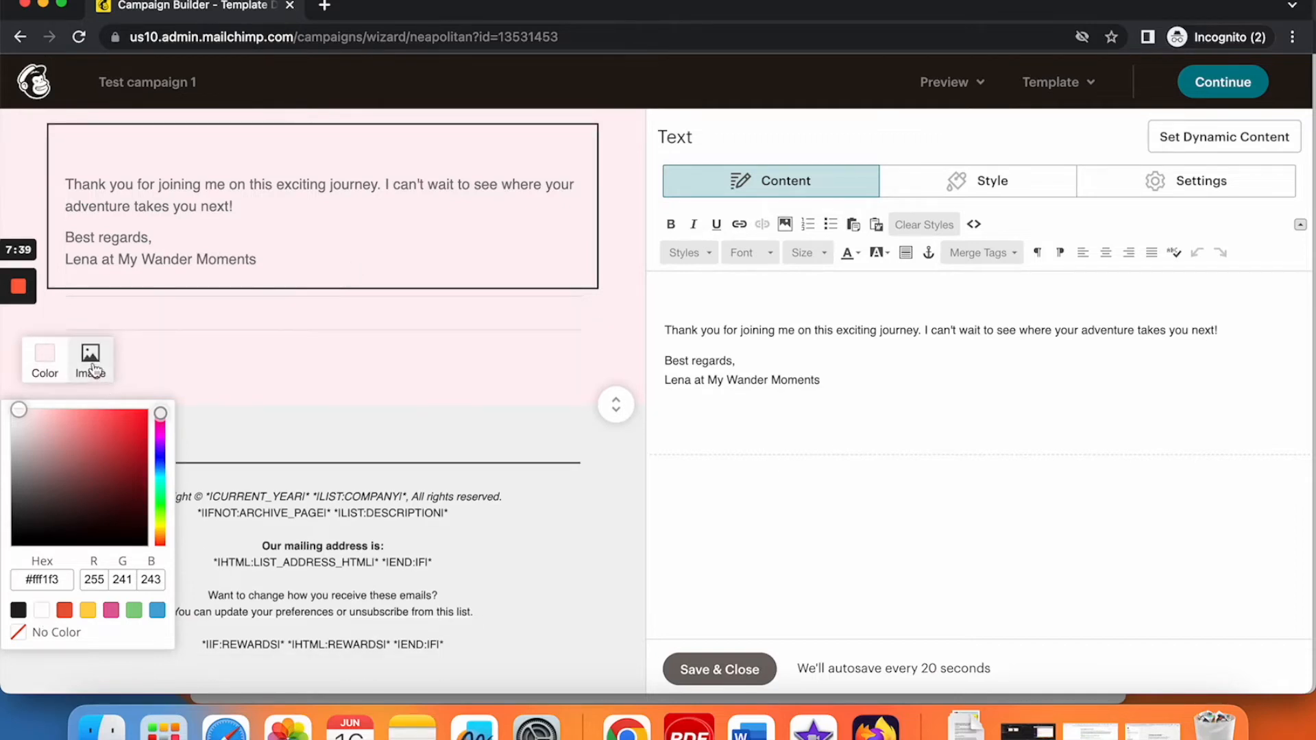
left_click(625, 486)
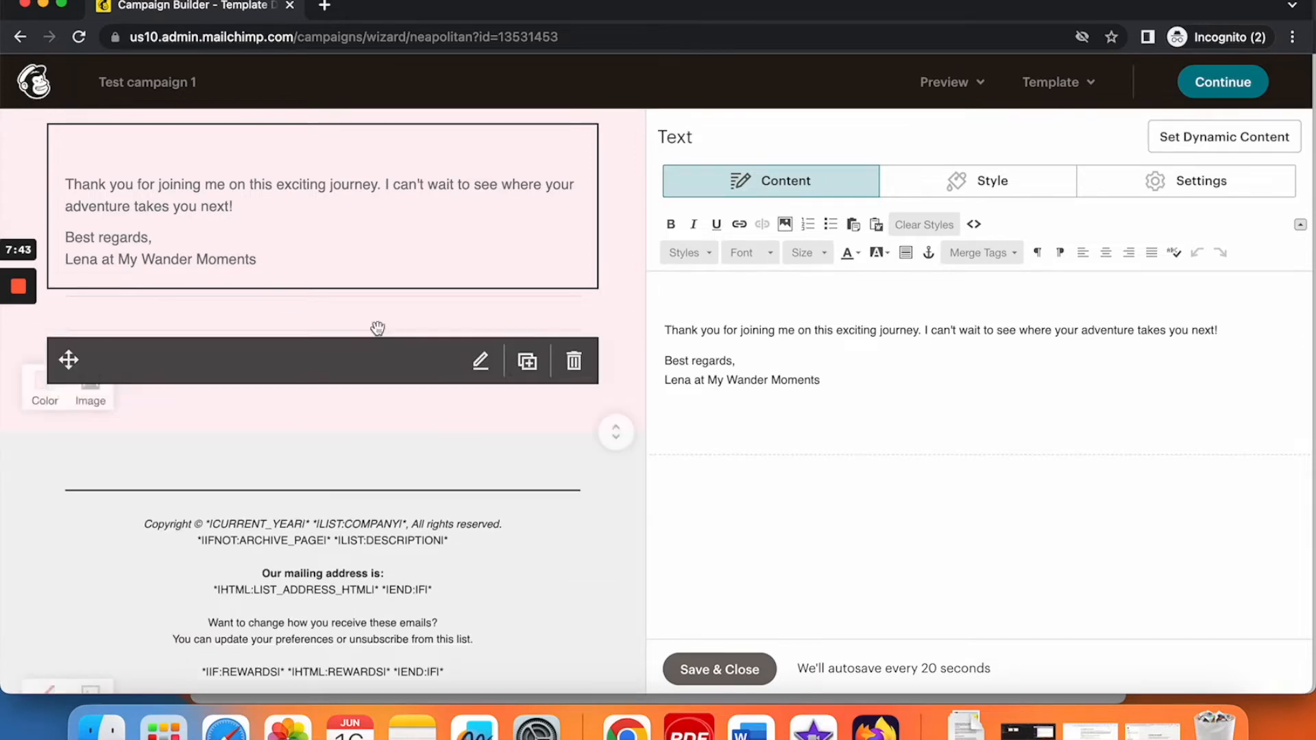
- Open the footer block for editing, review the audience contact information form through to the website URL, and close it without saving
scroll(377, 317, "up", 2)
scroll(377, 315, "down", 3)
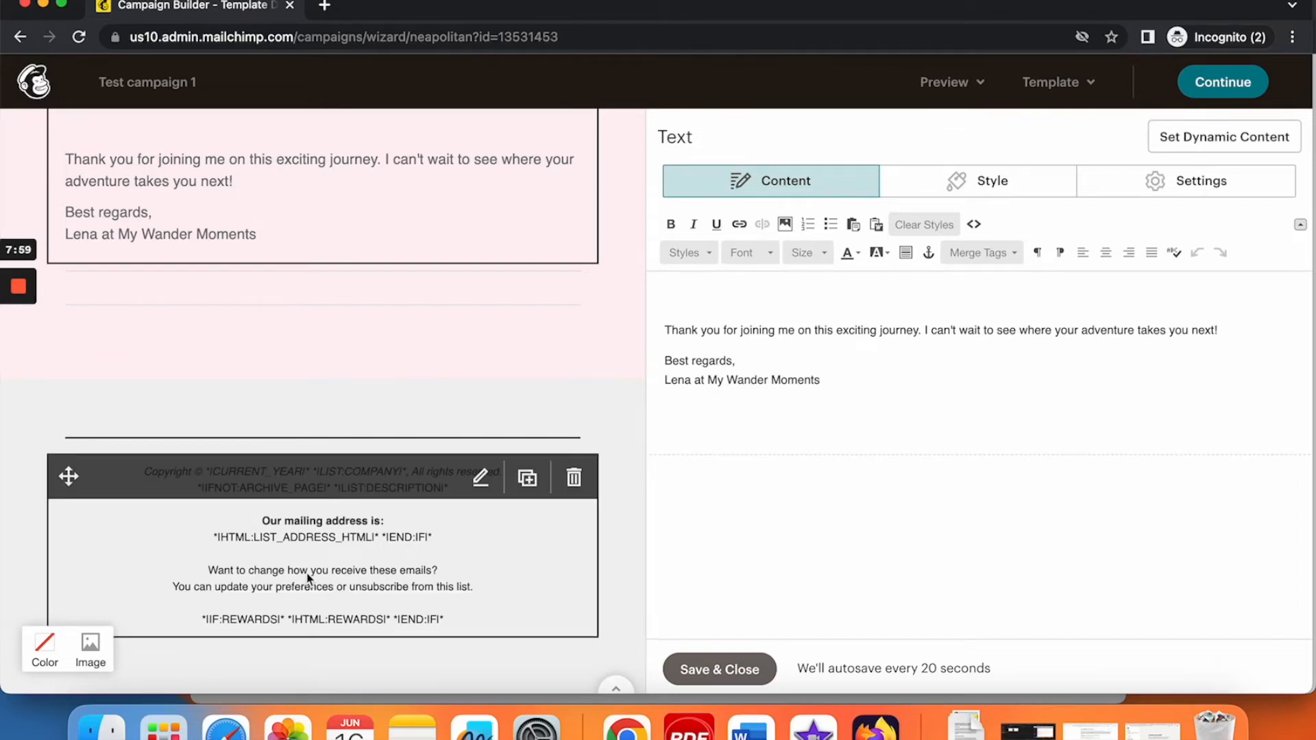
left_click(482, 479)
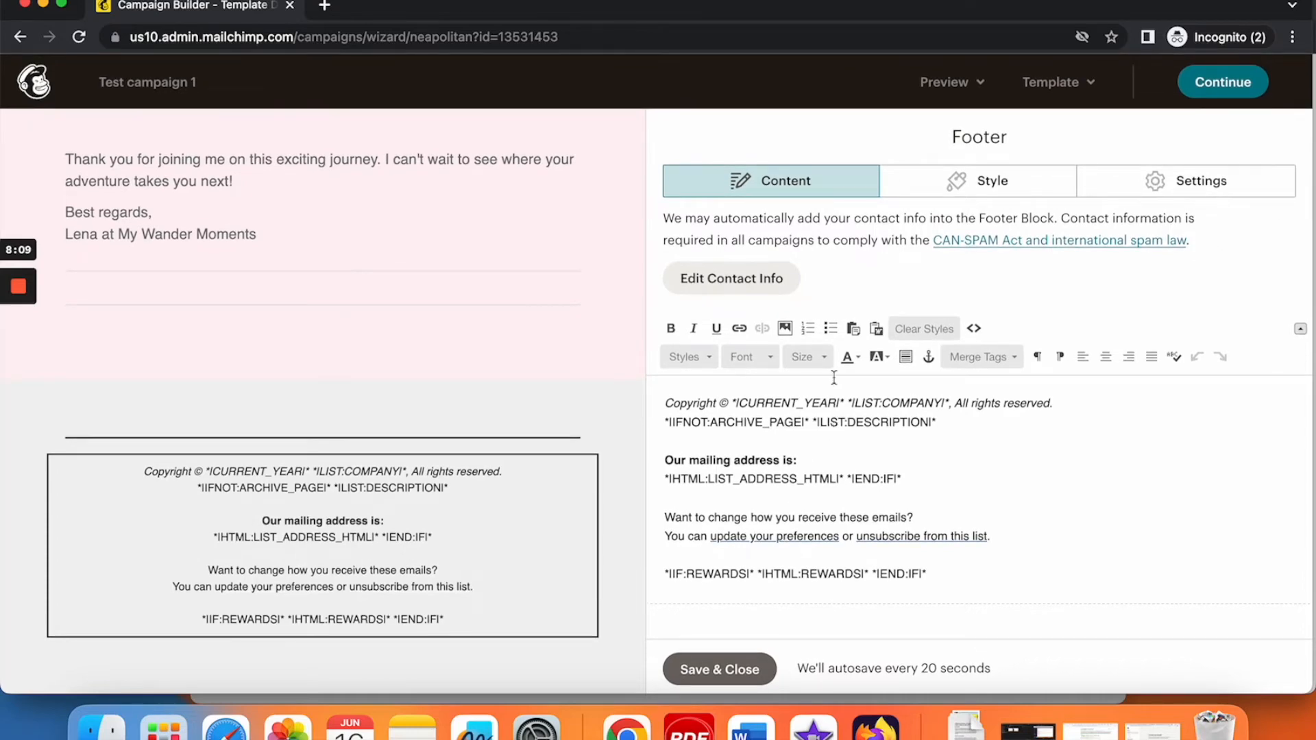
left_click(764, 281)
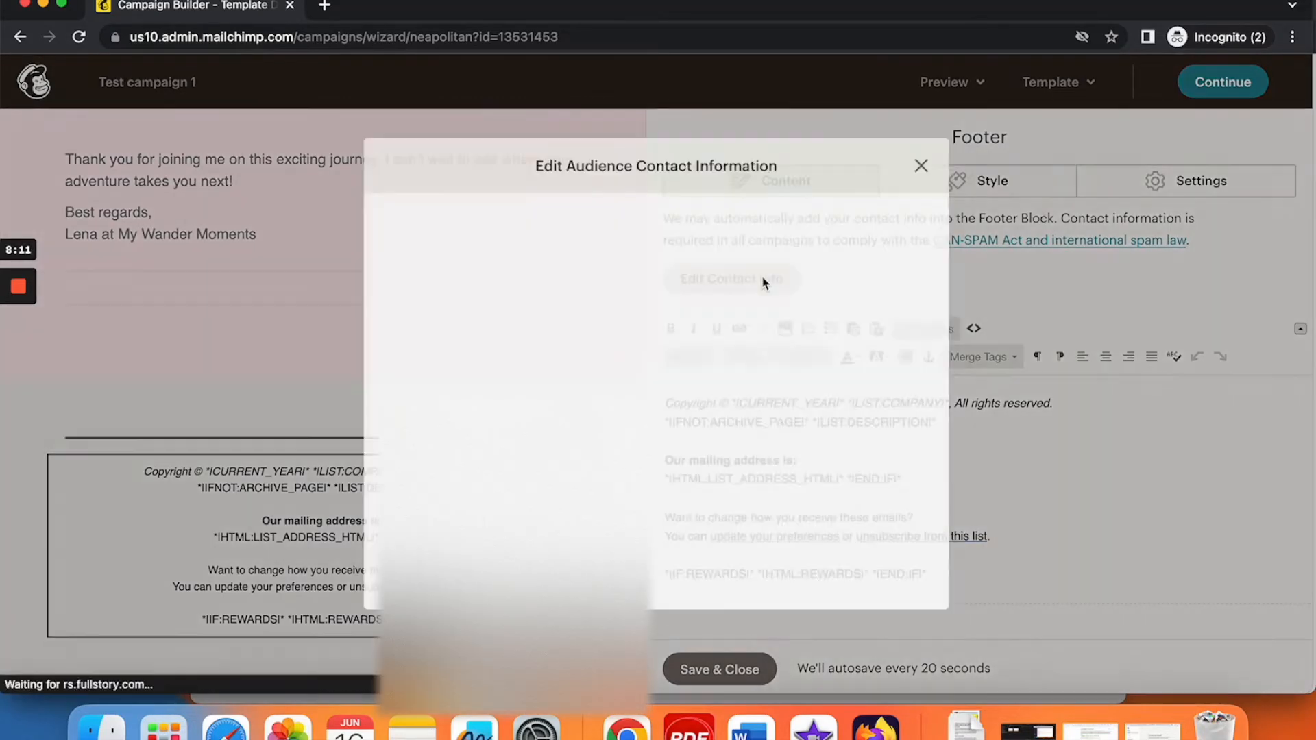
scroll(600, 372, "down", 3)
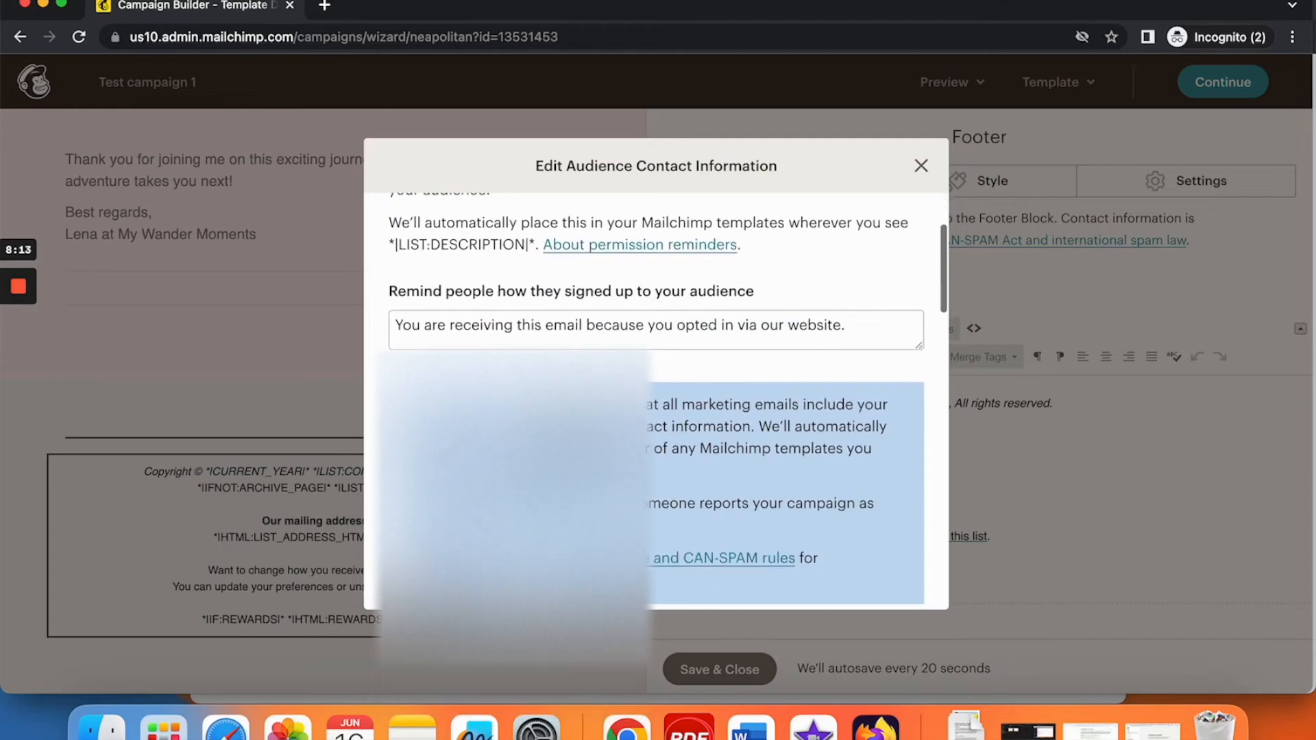
left_click(584, 327)
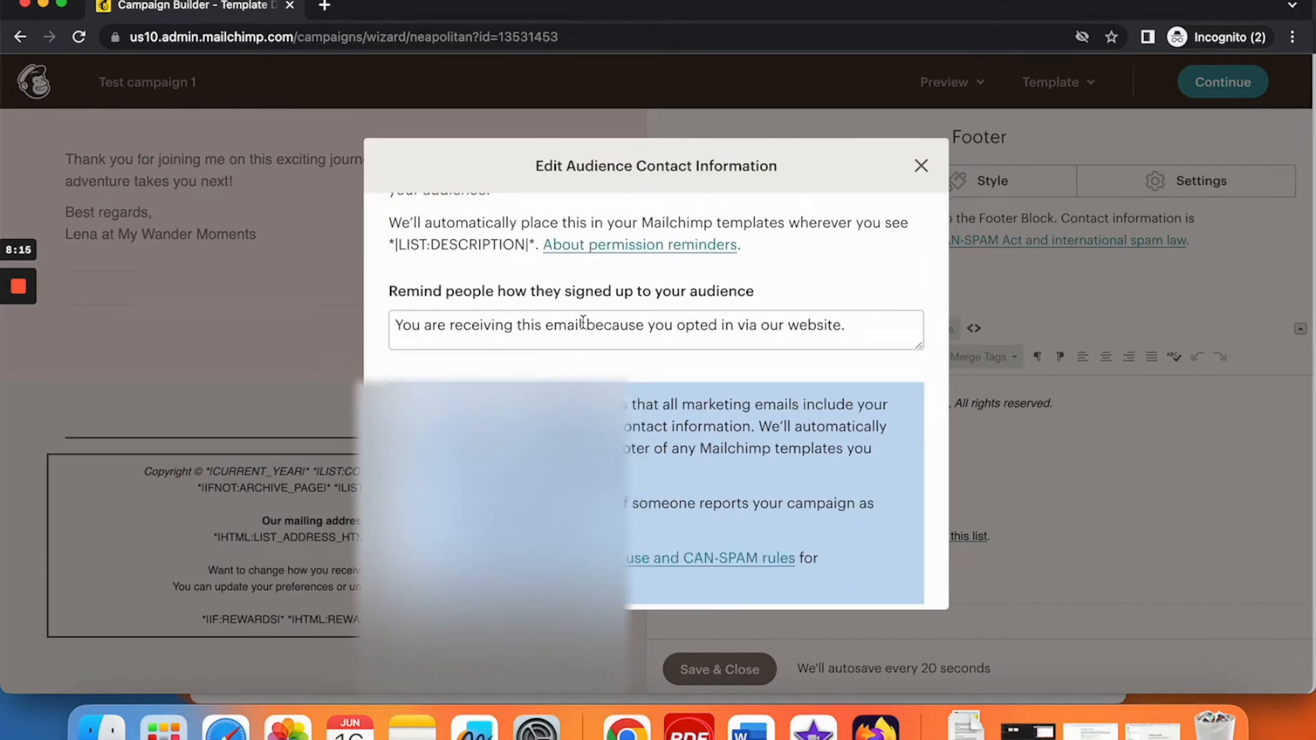
scroll(521, 380, "down", 10)
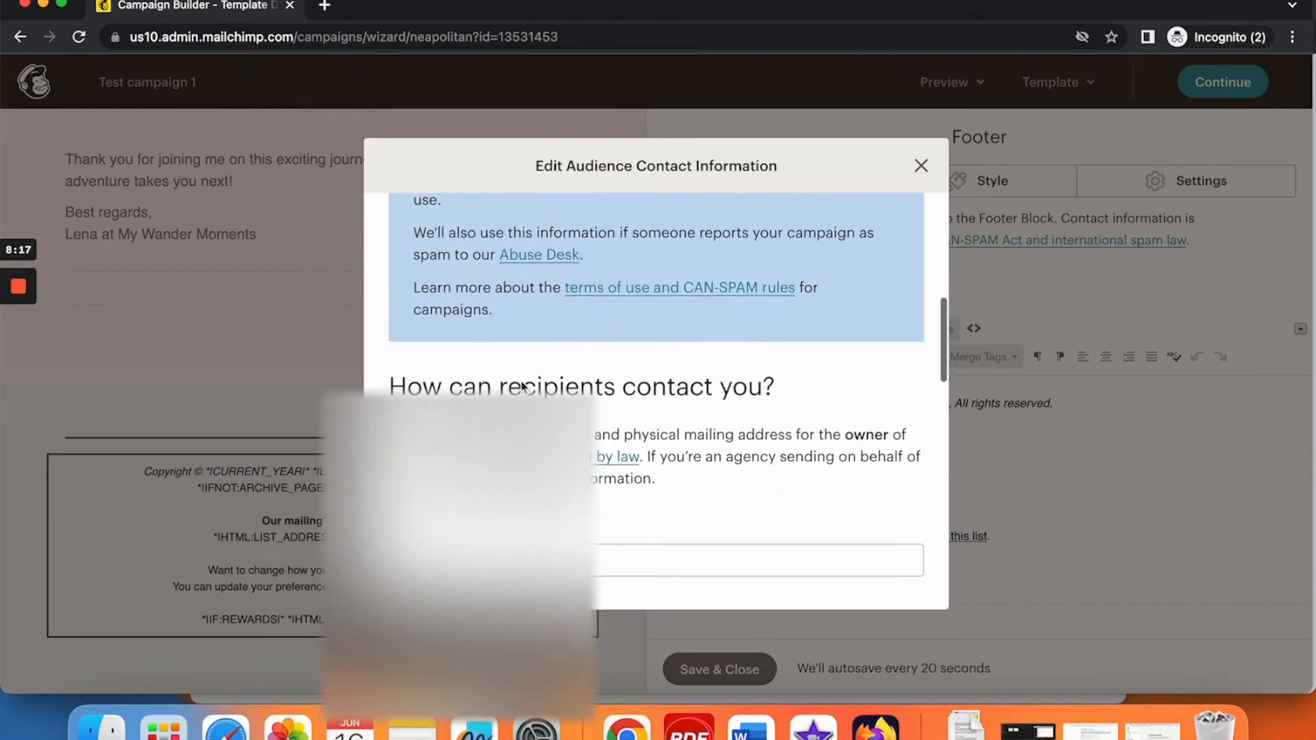
scroll(645, 381, "down", 10)
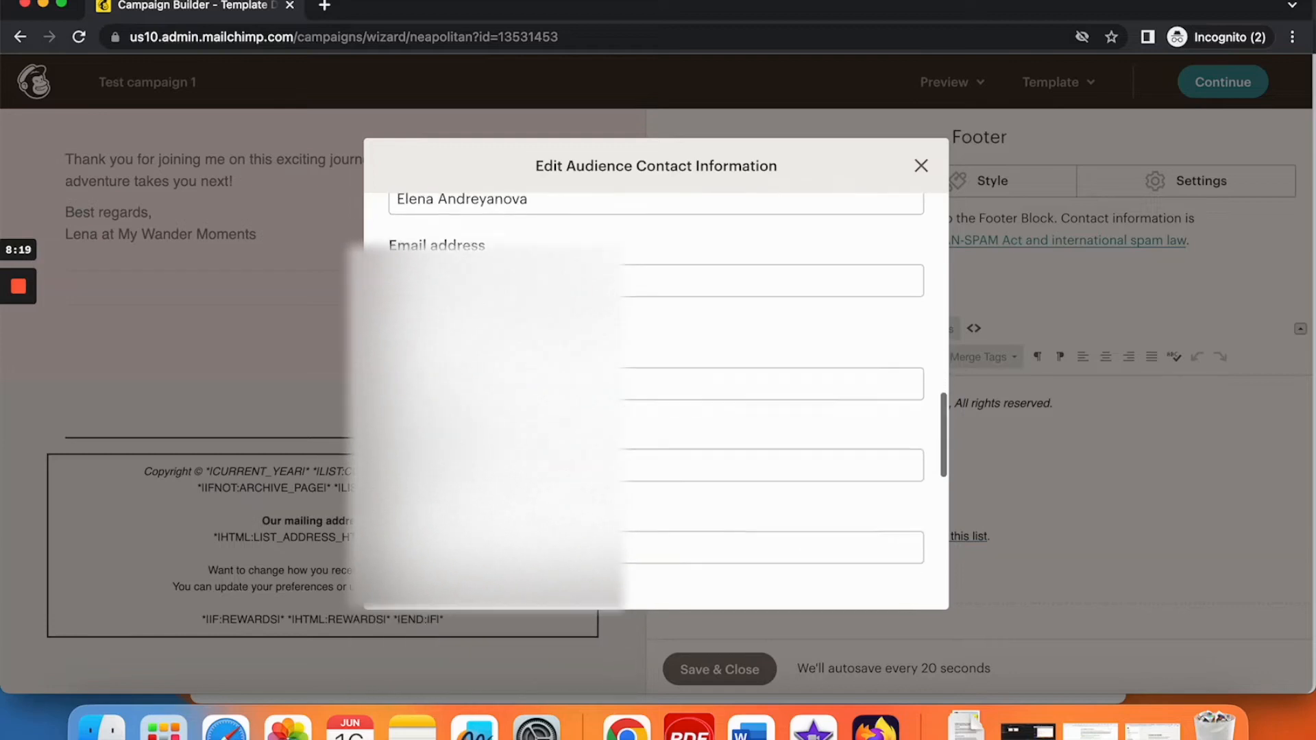
scroll(499, 440, "down", 10)
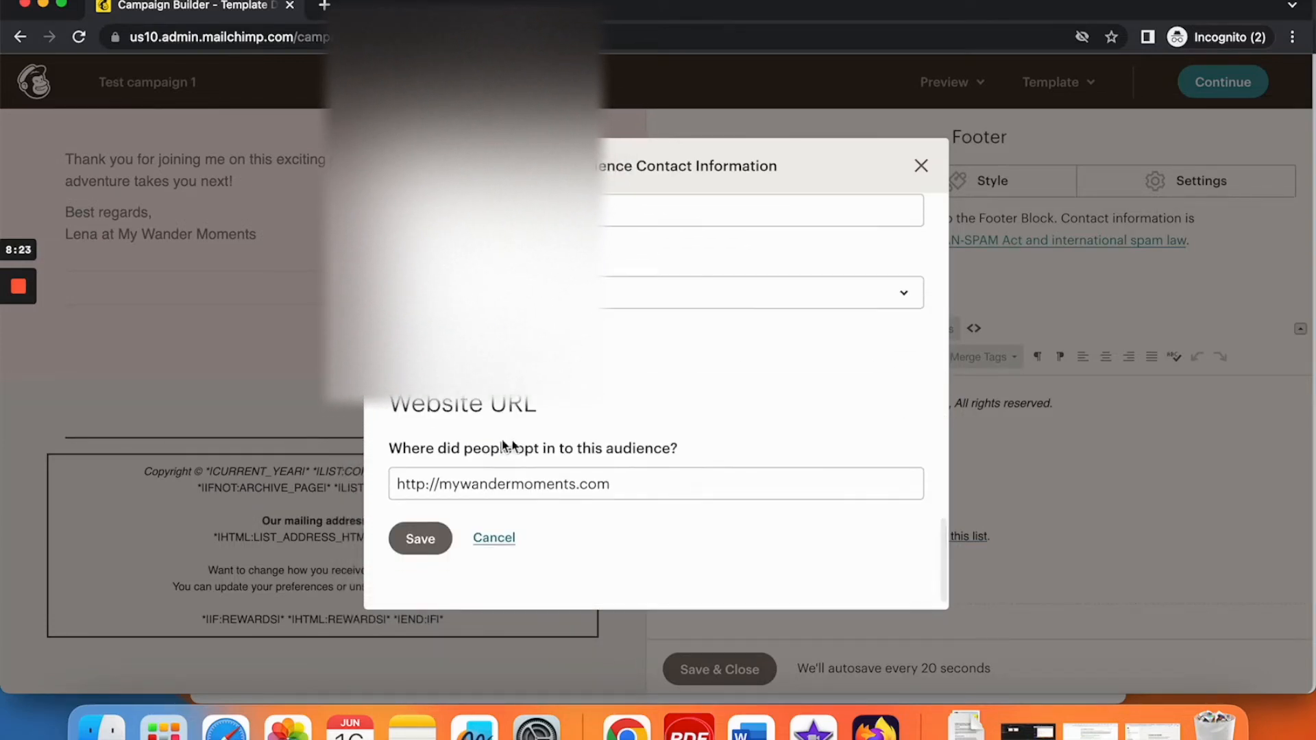
left_click(18, 361)
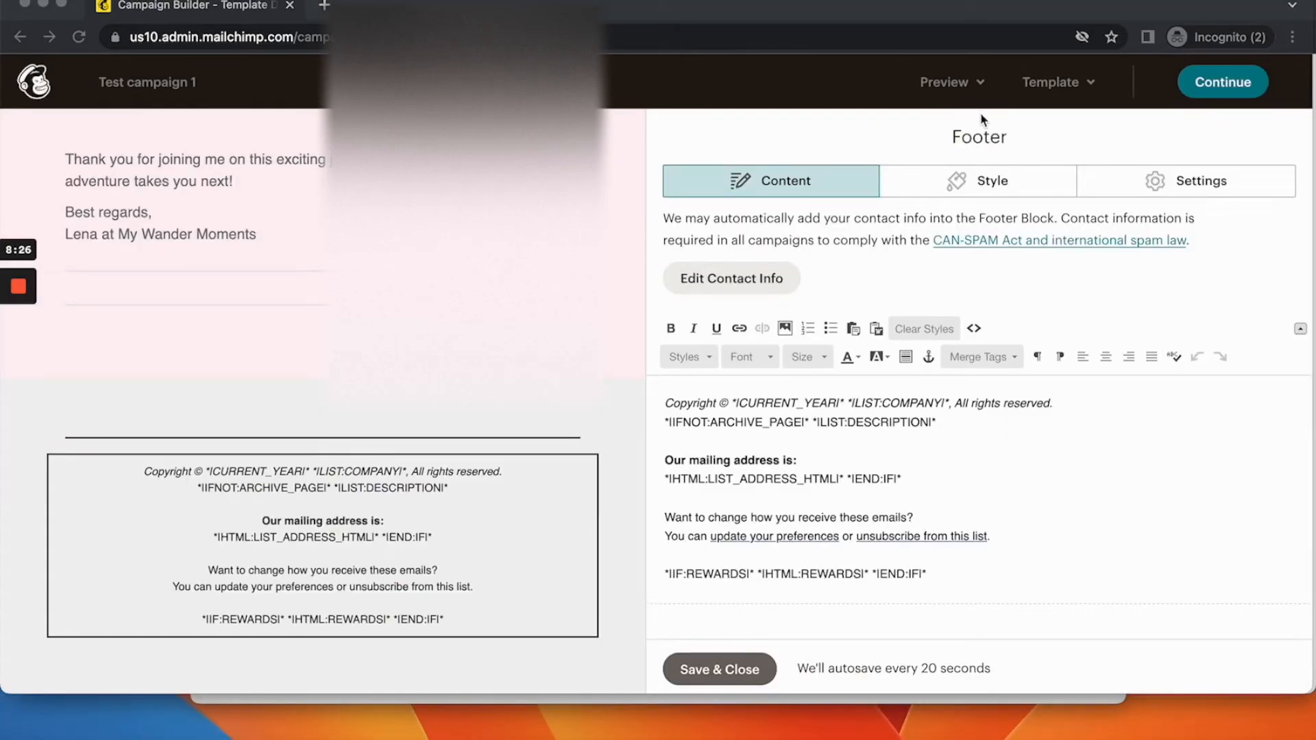
- View the whole campaign email in preview mode, including its footer, and return to the email editor without changing the template
left_click(981, 85)
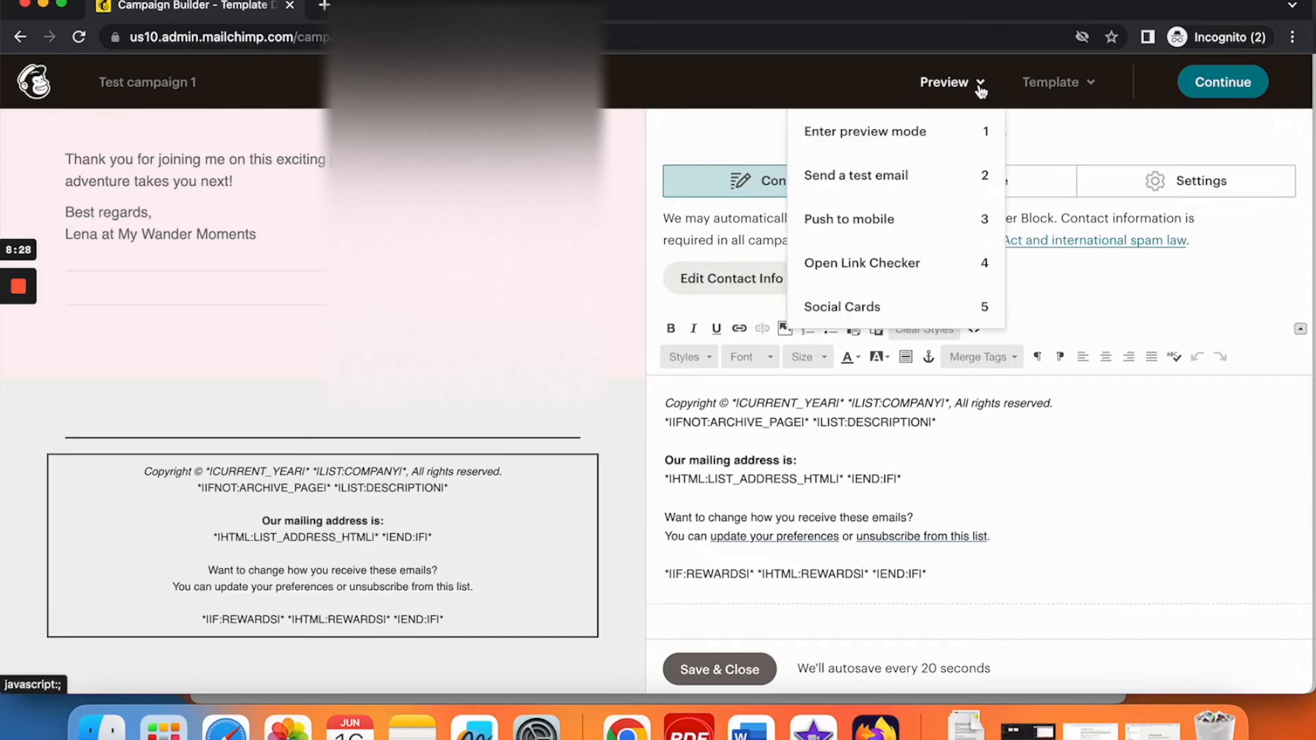
left_click(910, 134)
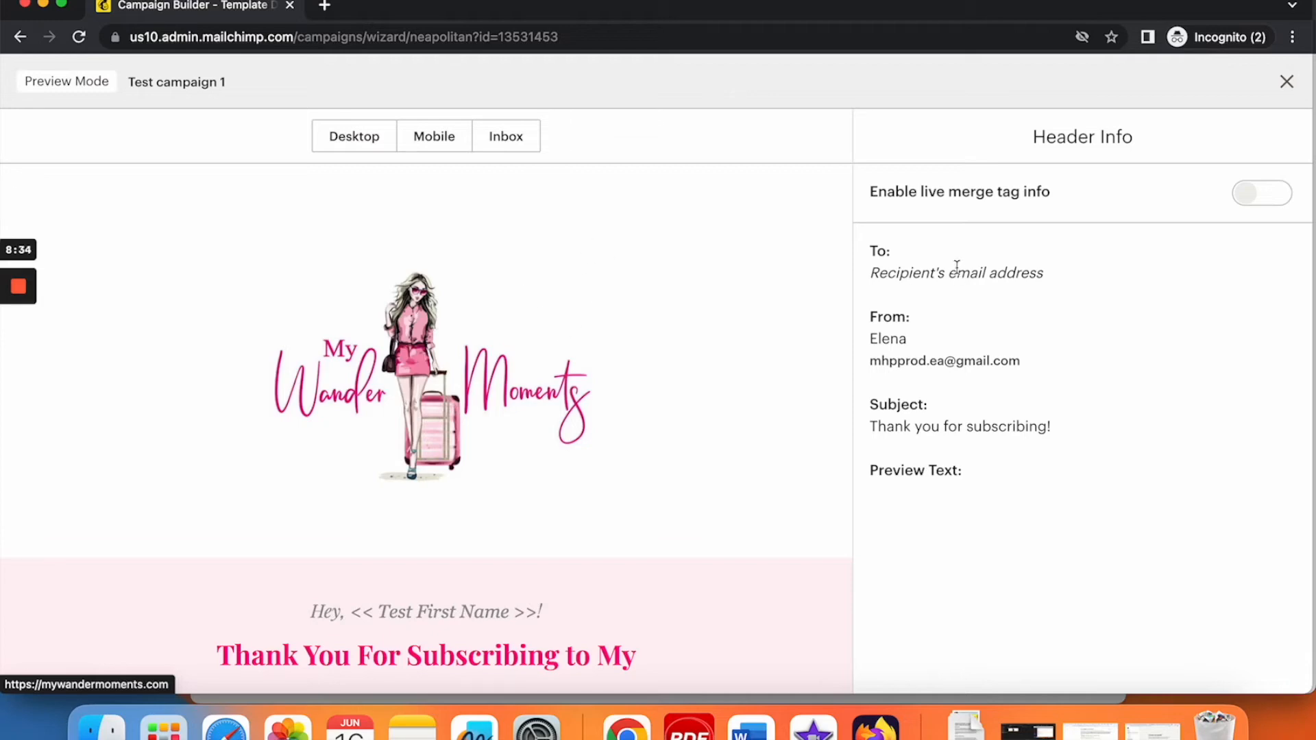
scroll(723, 348, "down", 15)
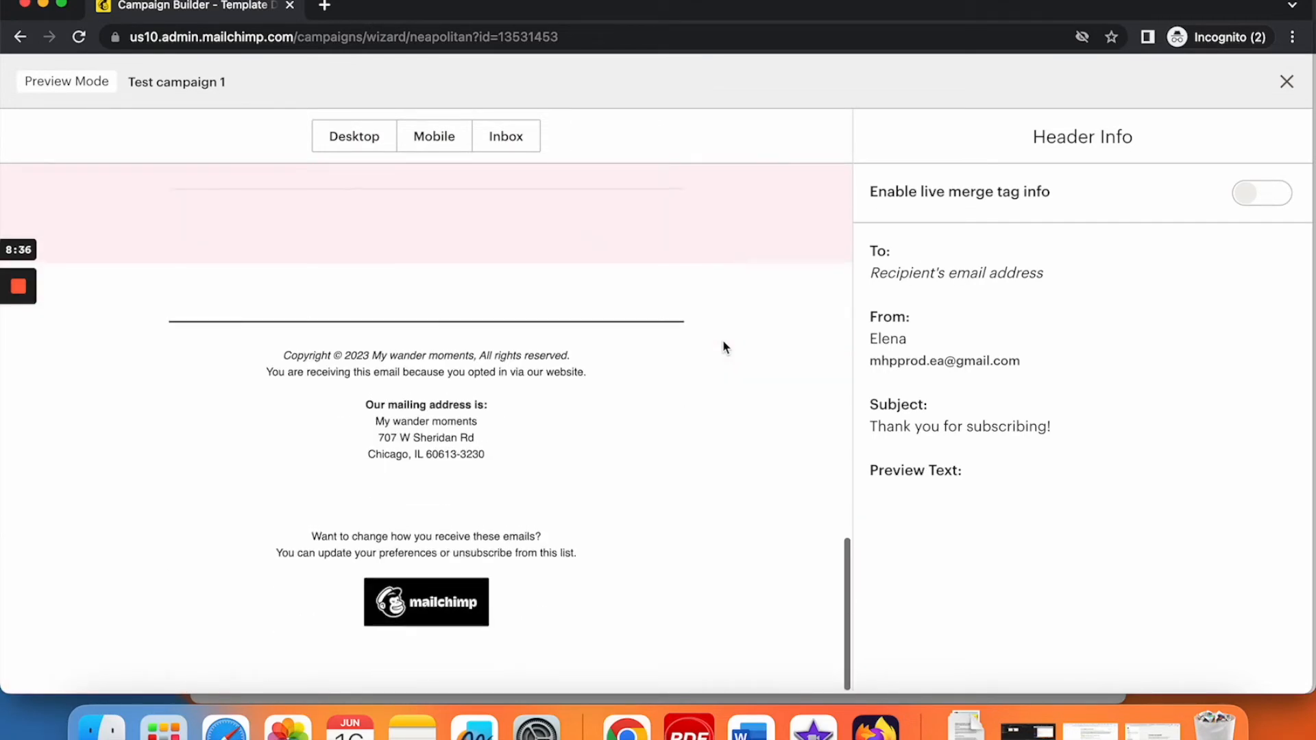
scroll(723, 348, "up", 15)
left_click(20, 37)
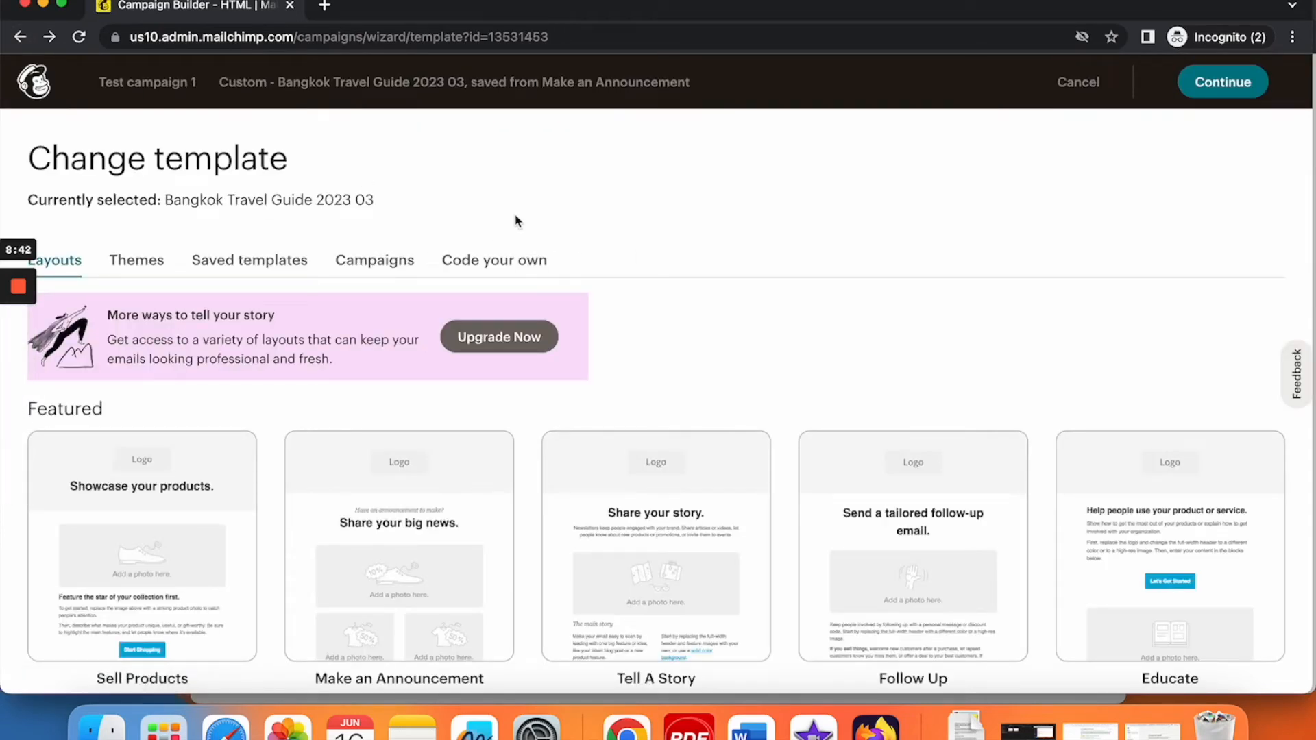
left_click(1079, 84)
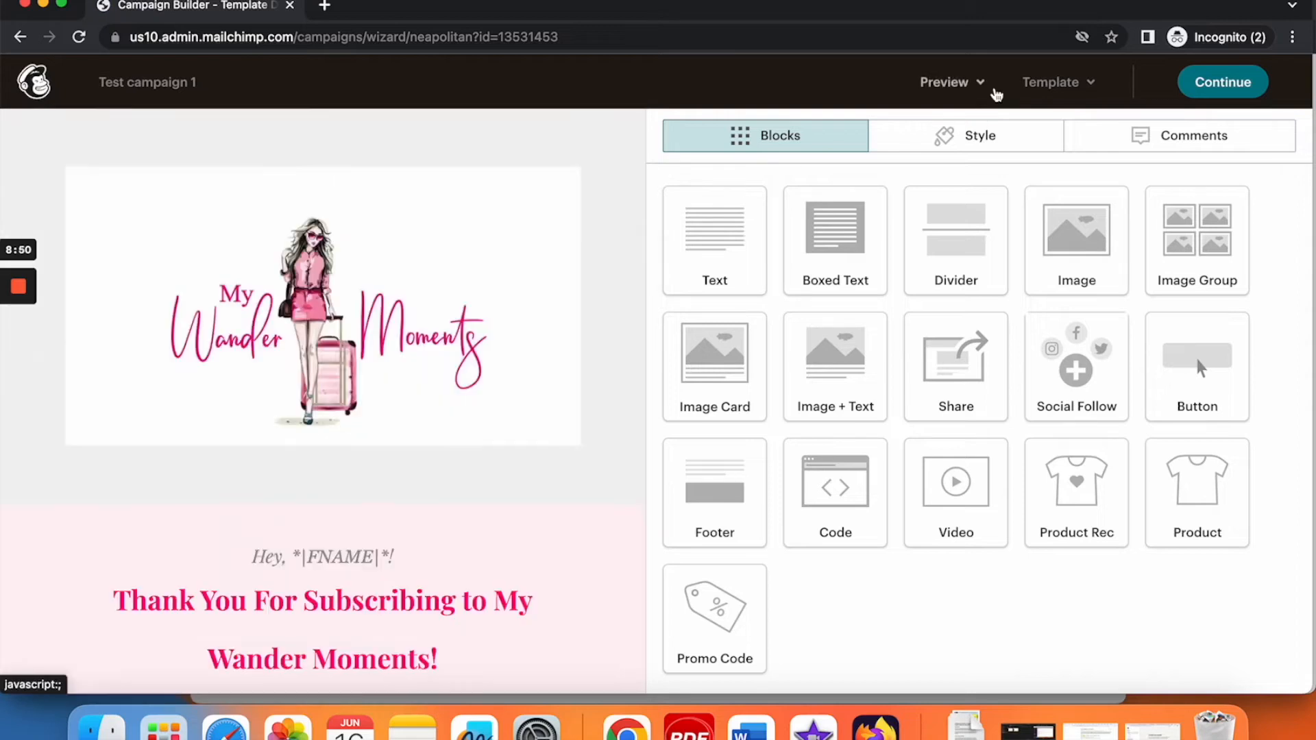
- Send a test email of the campaign to the tester's email address and close the test dialog
left_click(983, 85)
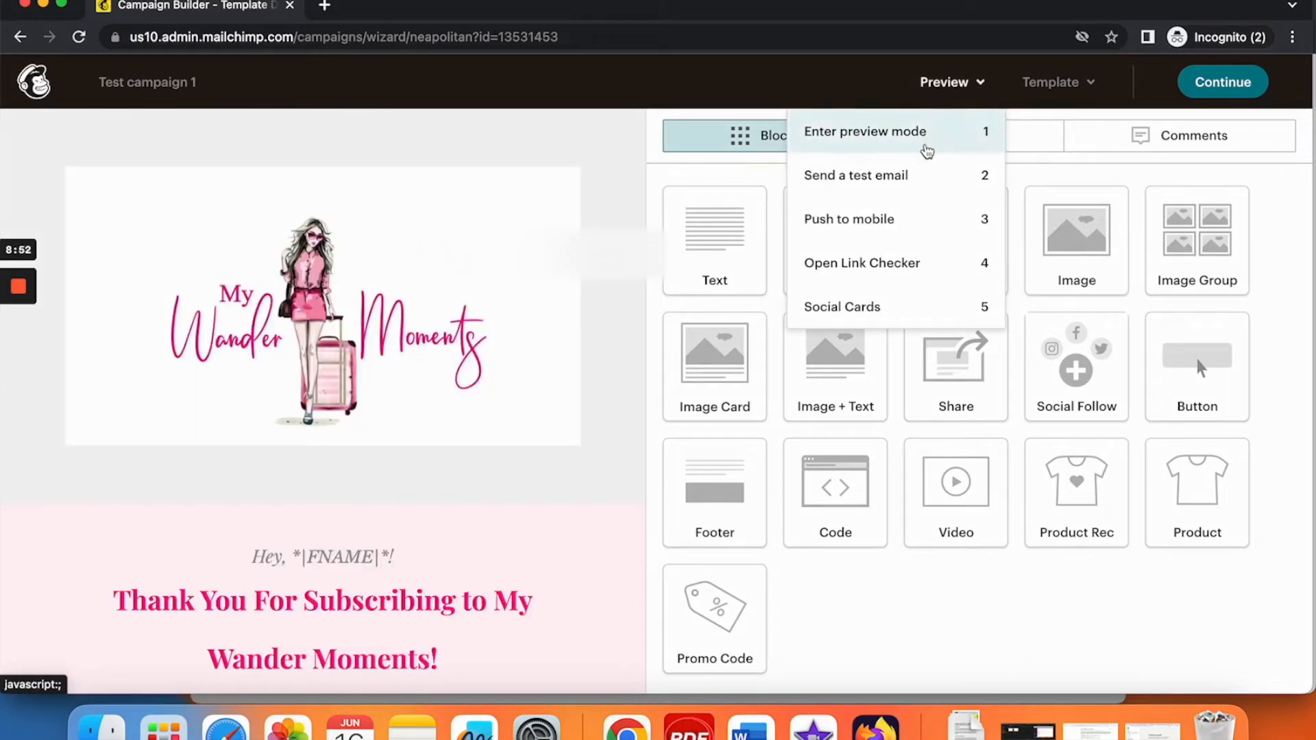
left_click(875, 177)
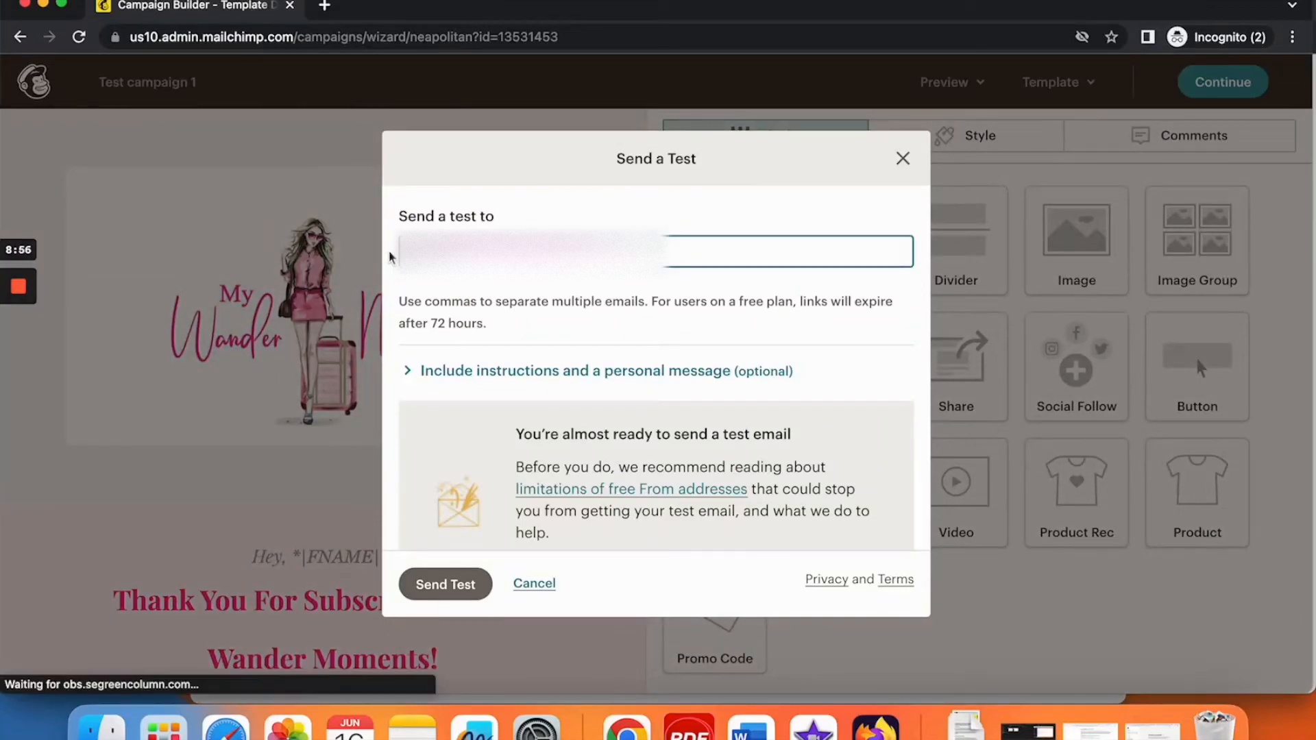
left_click(571, 252)
left_click(564, 296)
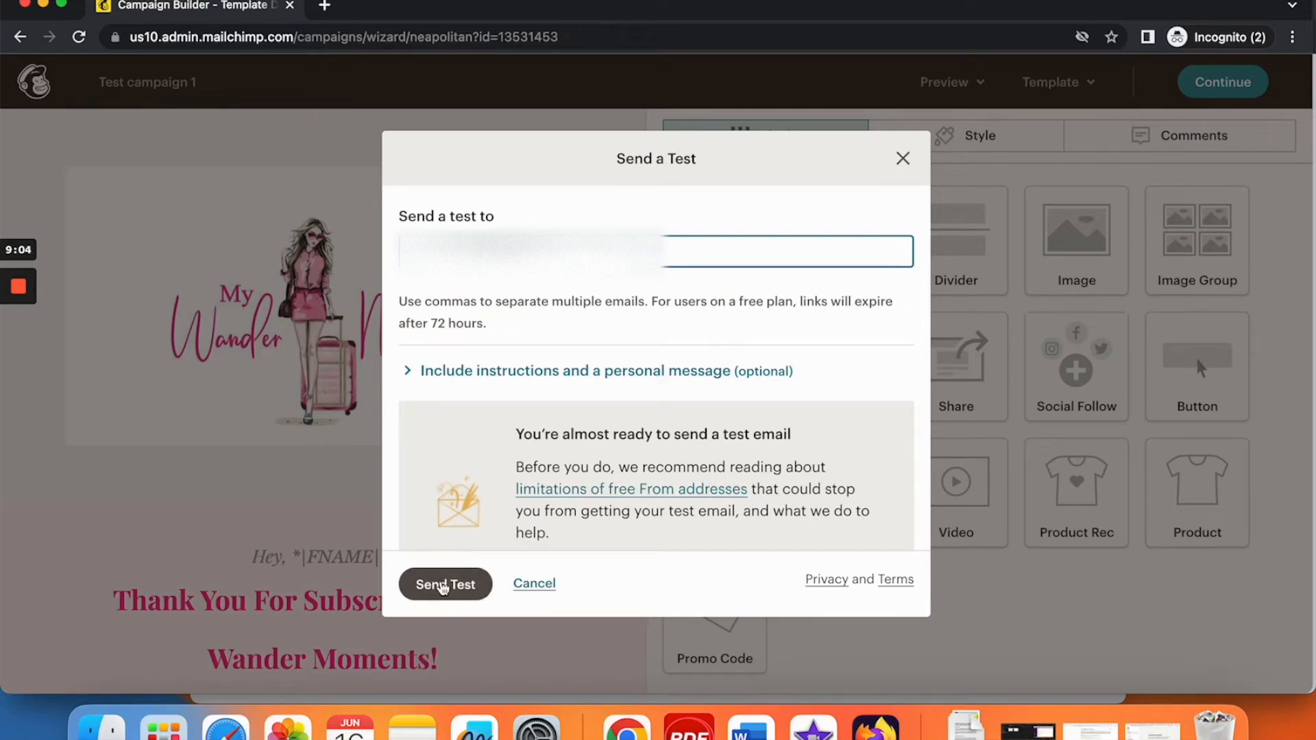
left_click(442, 586)
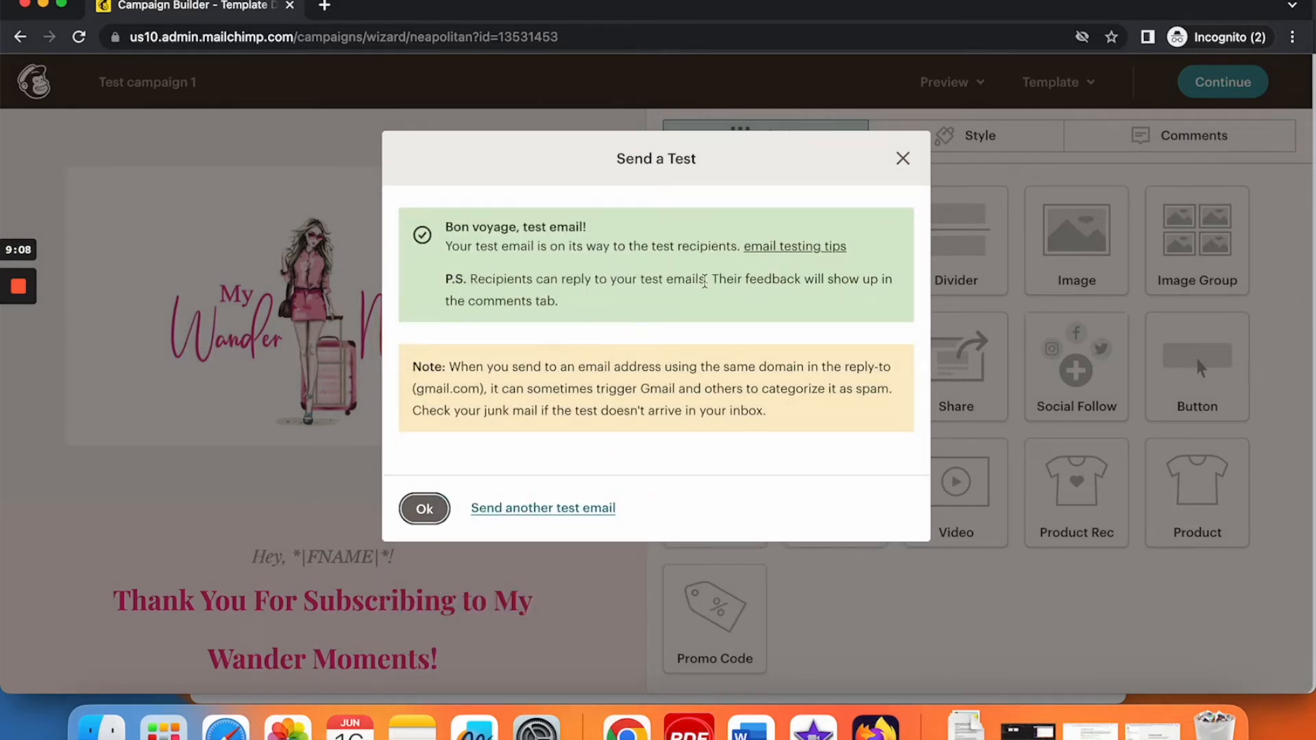
left_click(903, 159)
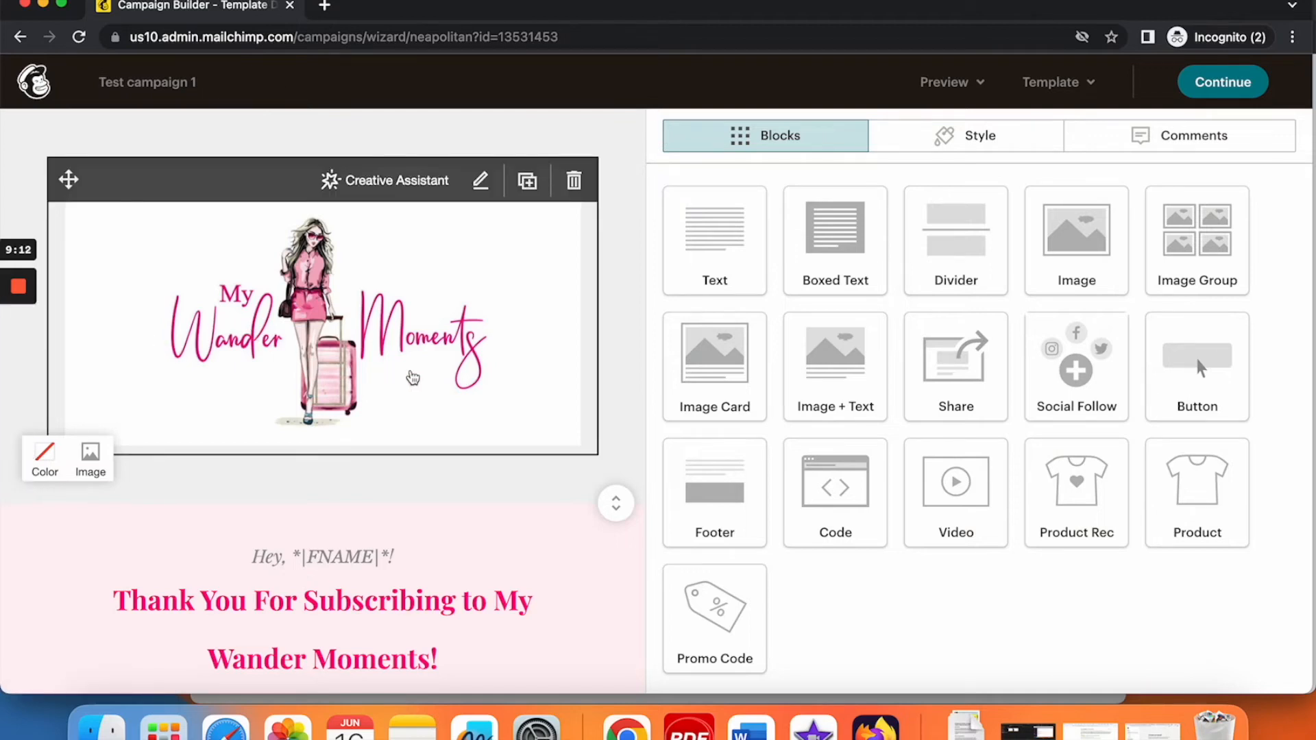
- Switch to Gmail and review the received test email's logo, greeting, heading and body text
mouse_move(19, 363)
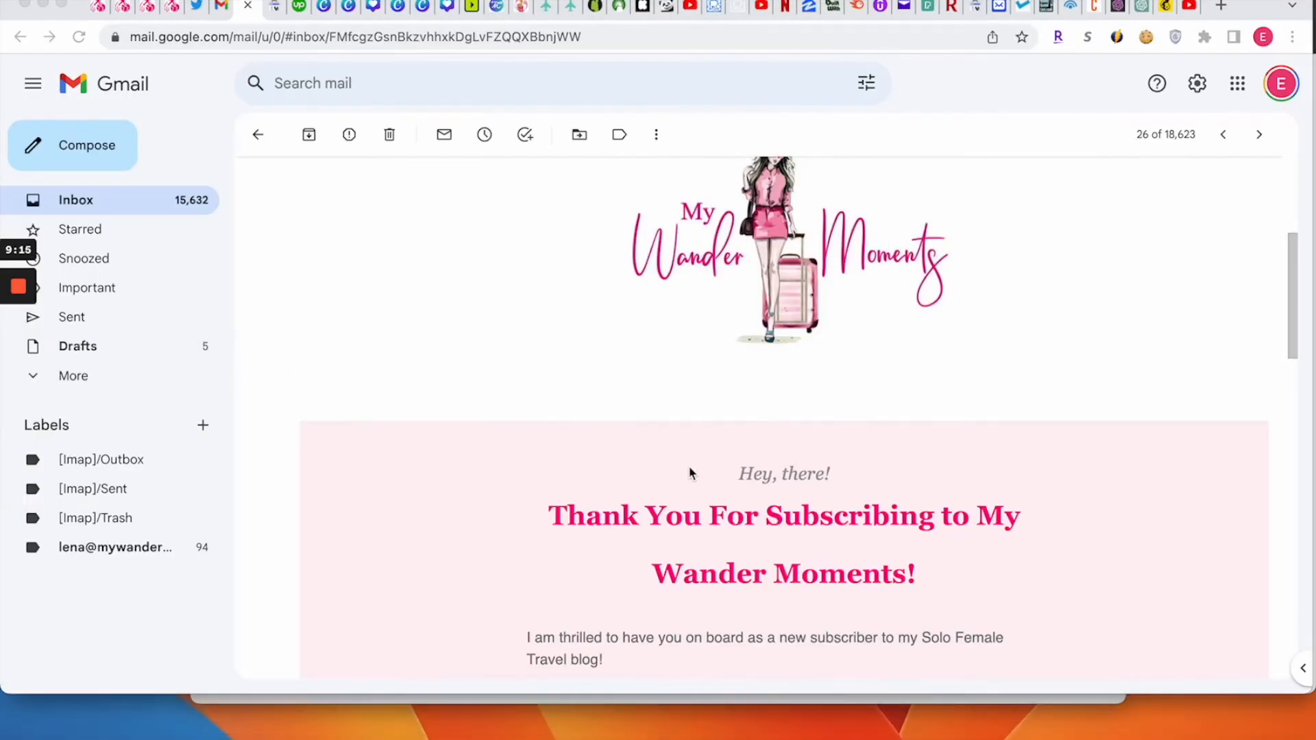
scroll(689, 472, "down", 2)
scroll(691, 471, "up", 4)
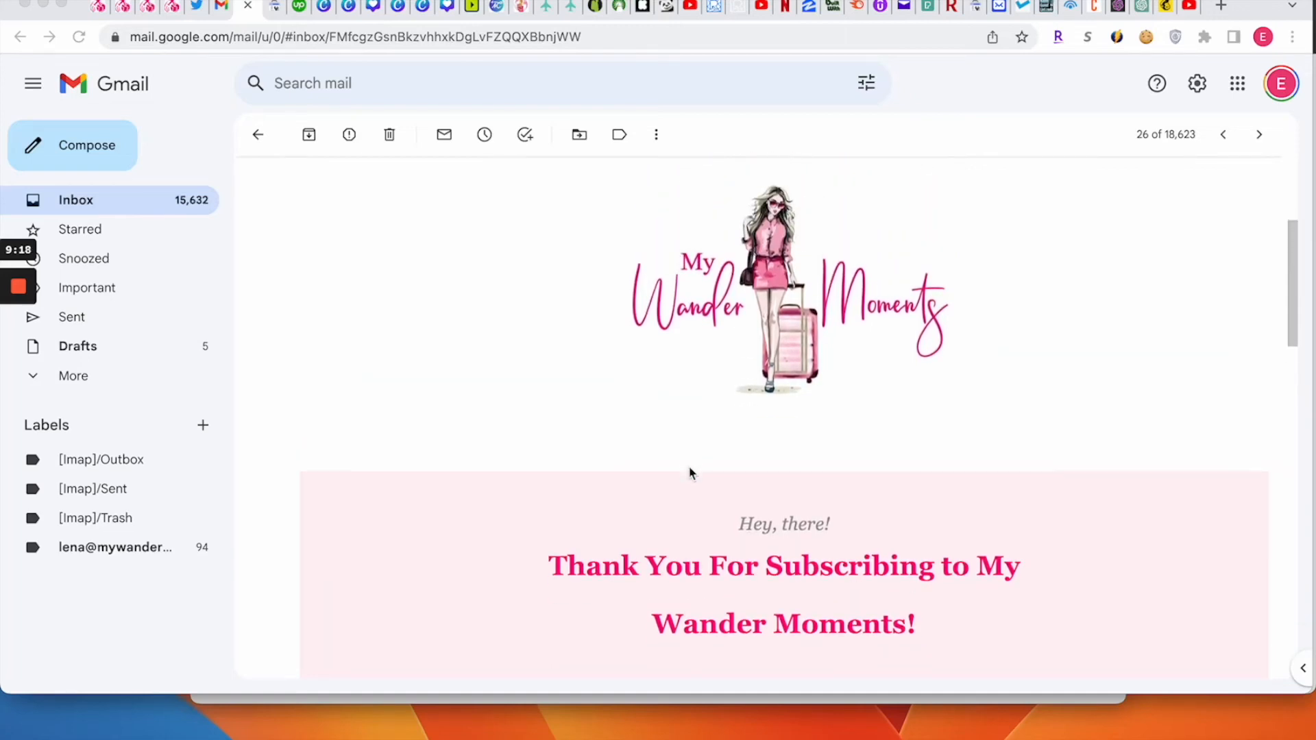
scroll(689, 473, "down", 4)
scroll(690, 473, "up", 1)
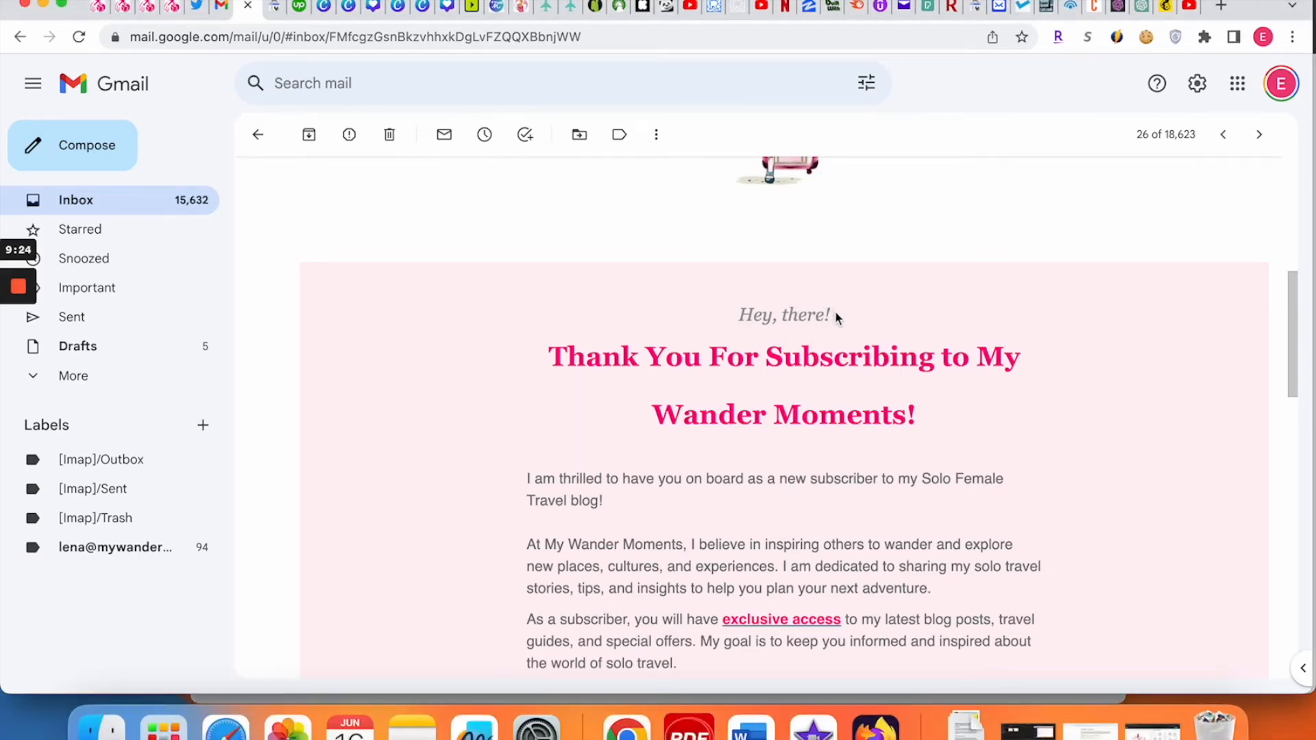
- Review the rest of the received test email, from the body text and post links through to the mailing address footer
scroll(761, 343, "down", 10)
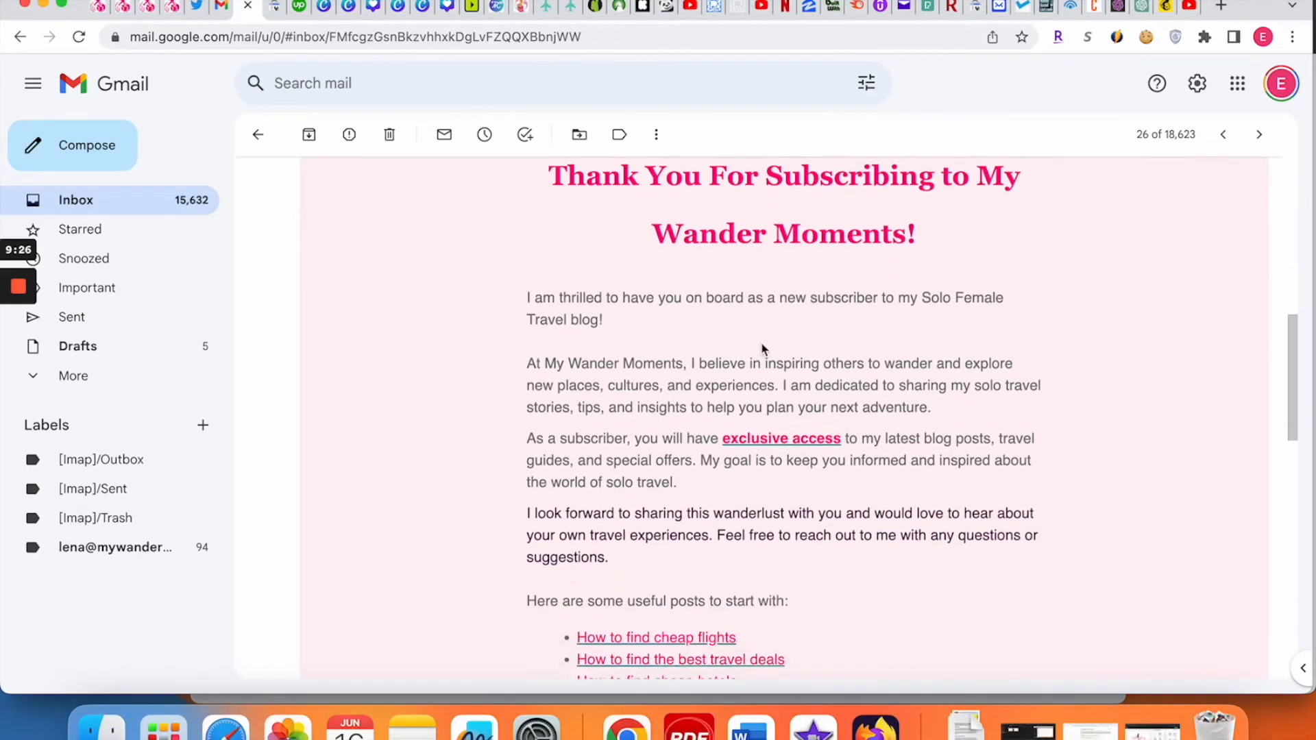
scroll(763, 346, "down", 10)
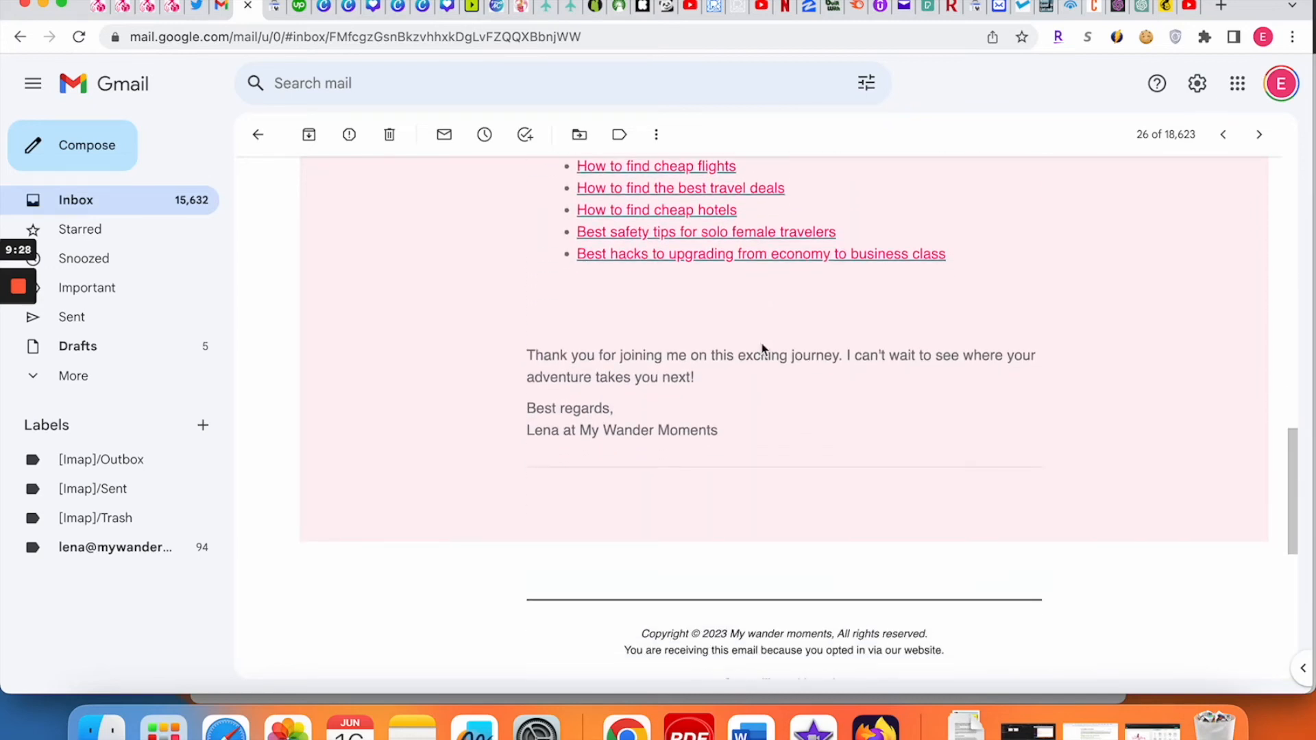
scroll(761, 342, "down", 2)
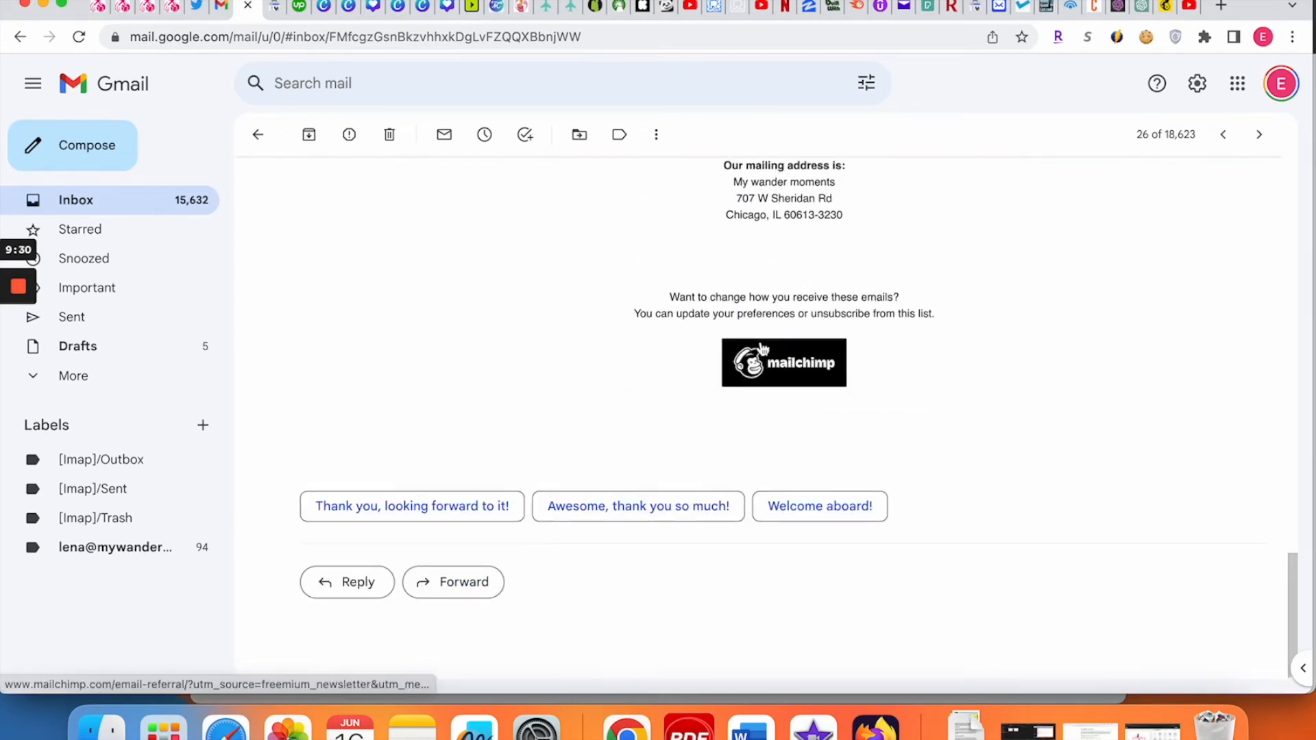
scroll(879, 288, "up", 10)
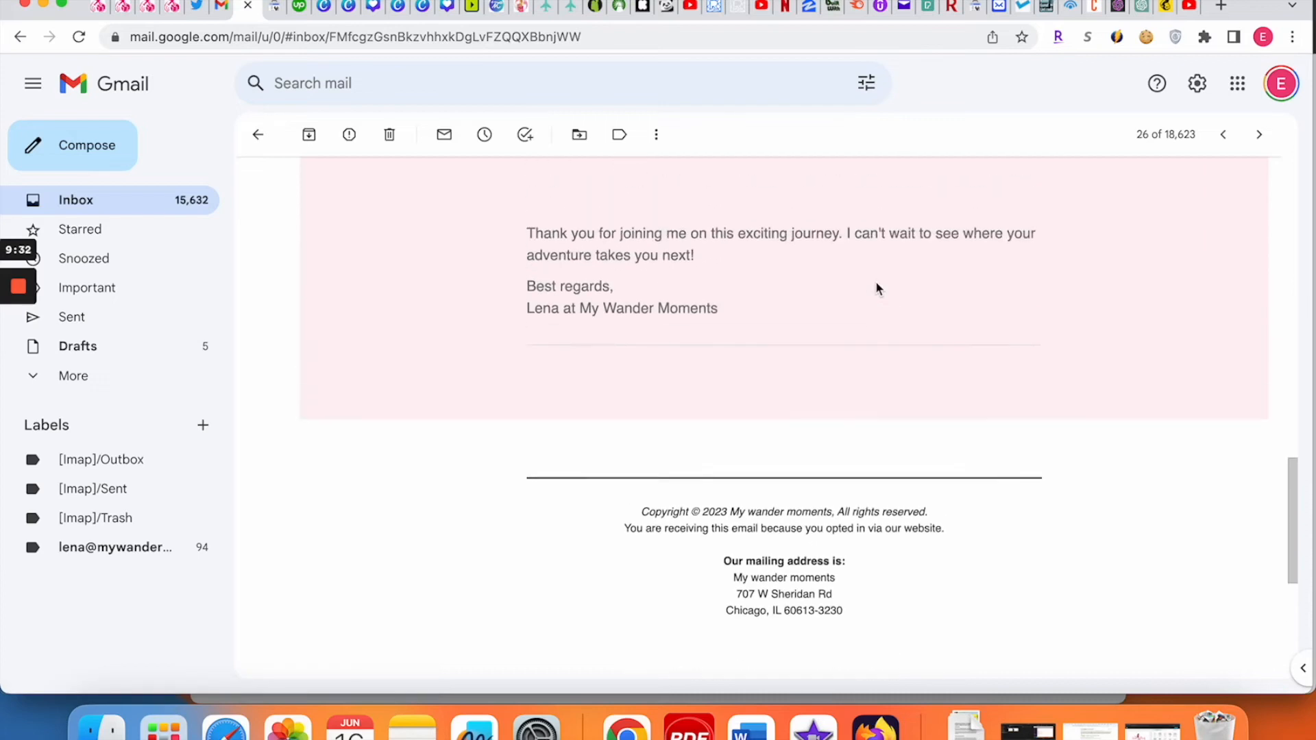
scroll(879, 288, "up", 2)
scroll(877, 286, "down", 6)
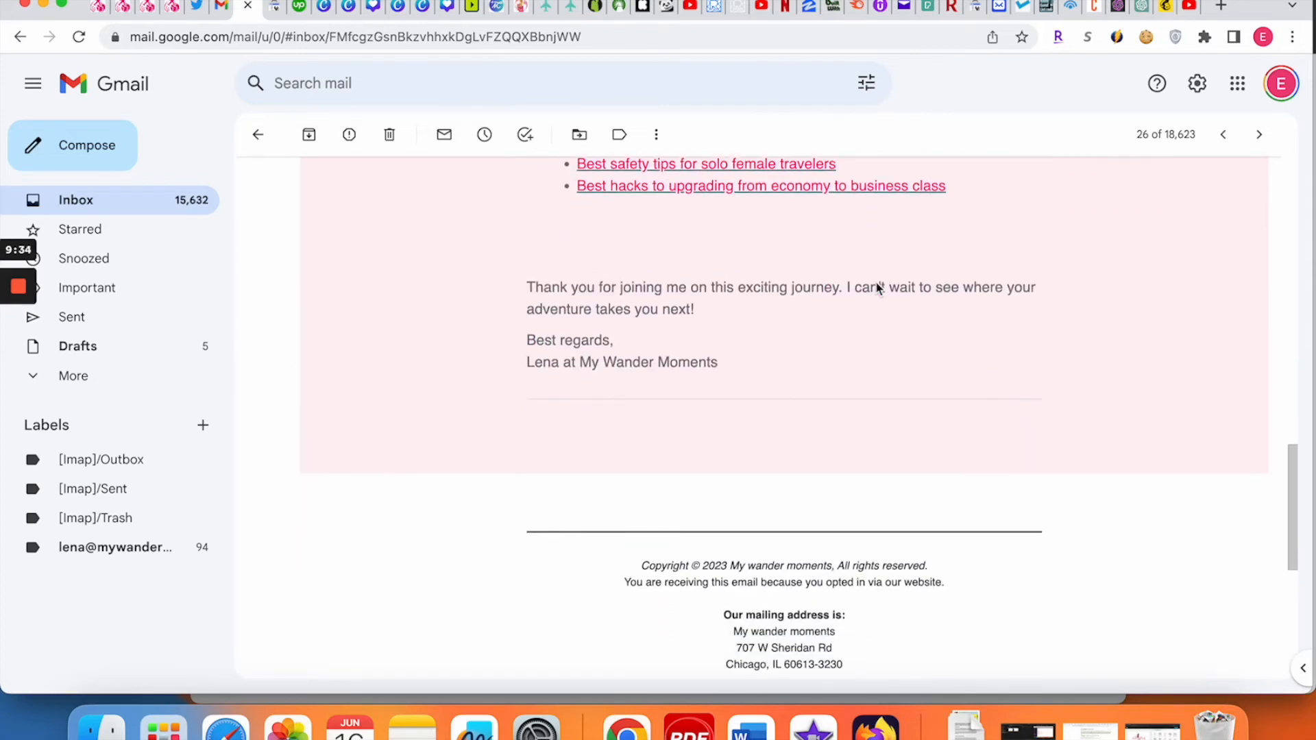
scroll(876, 282, "down", 5)
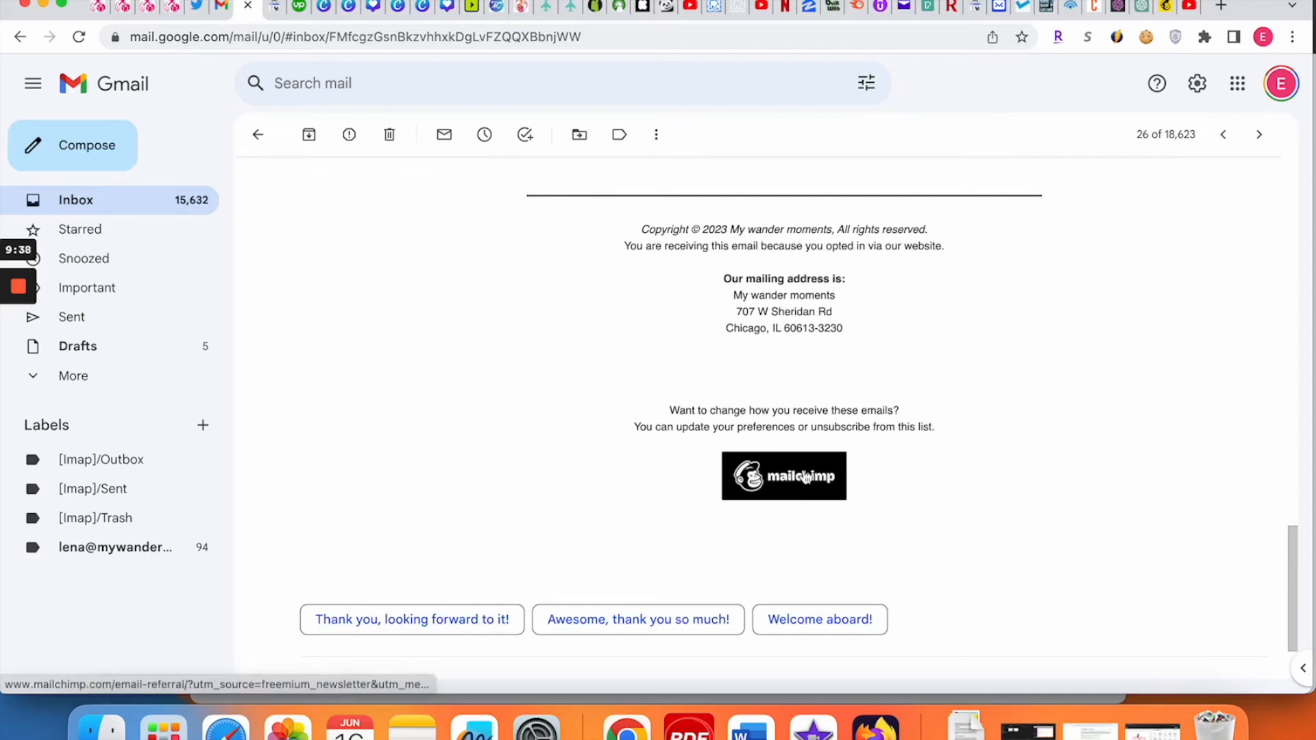
scroll(636, 353, "up", 10)
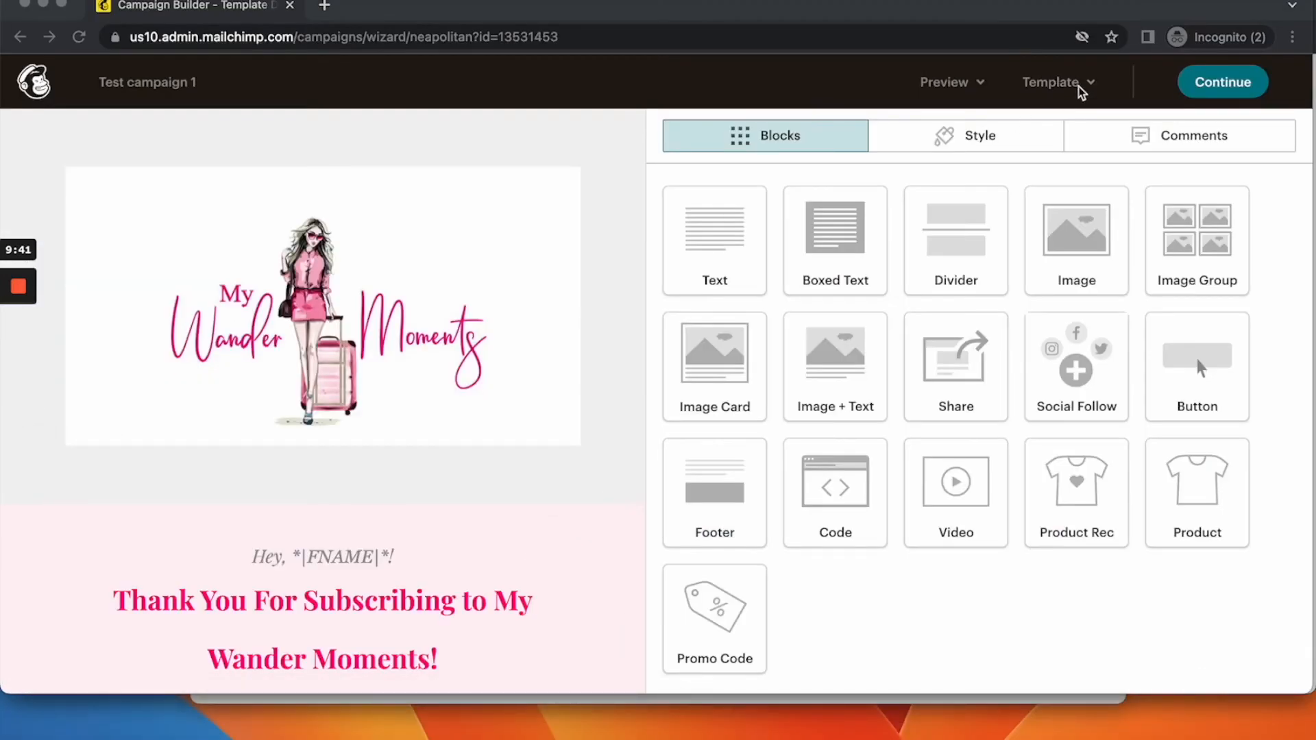
- Switch back to Mailchimp, check the template and preview options, and continue from the finished design to the campaign overview
left_click(1090, 83)
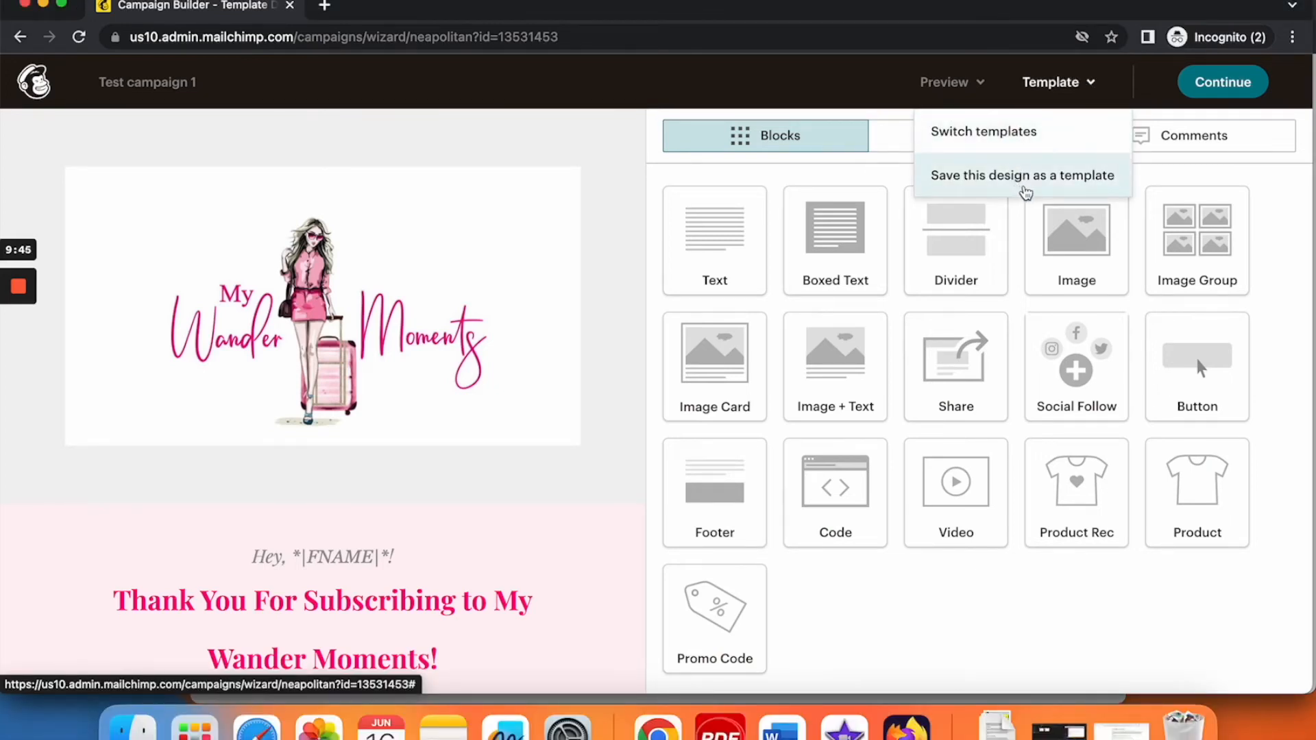
left_click(1091, 82)
left_click(979, 84)
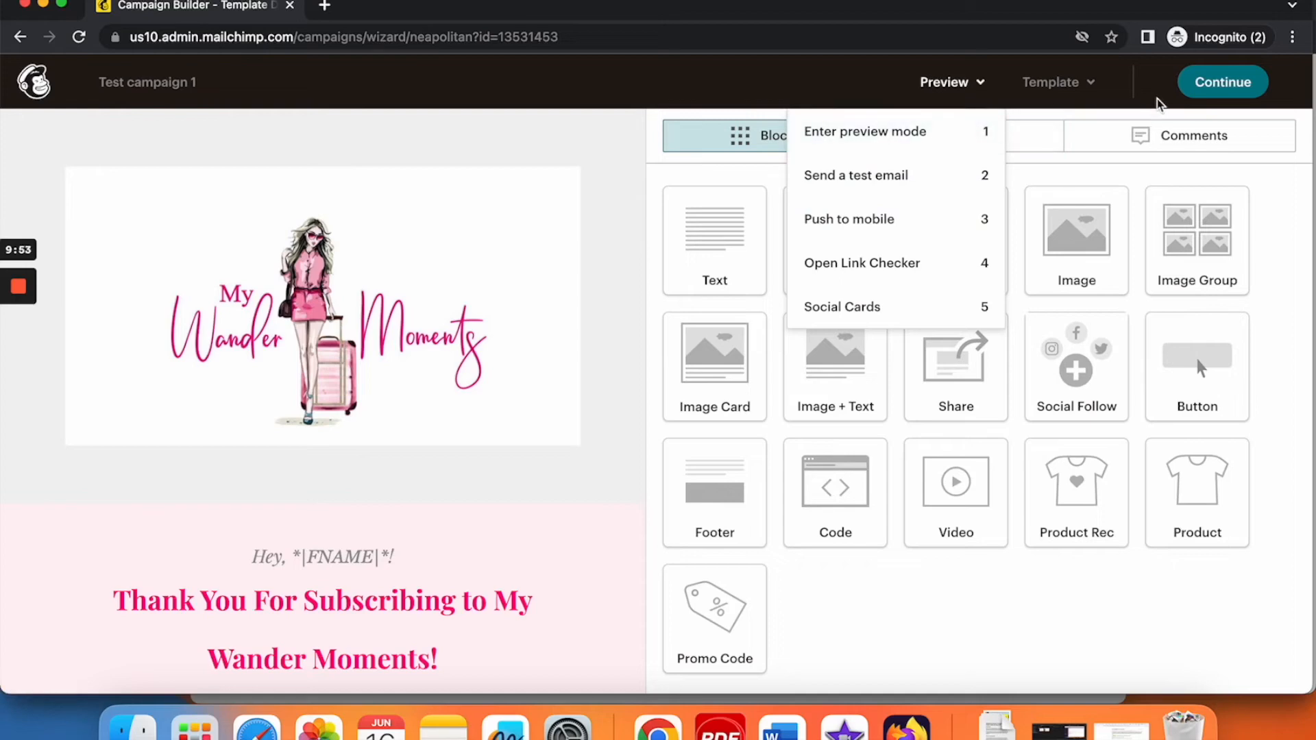
scroll(476, 494, "down", 6)
scroll(530, 447, "up", 6)
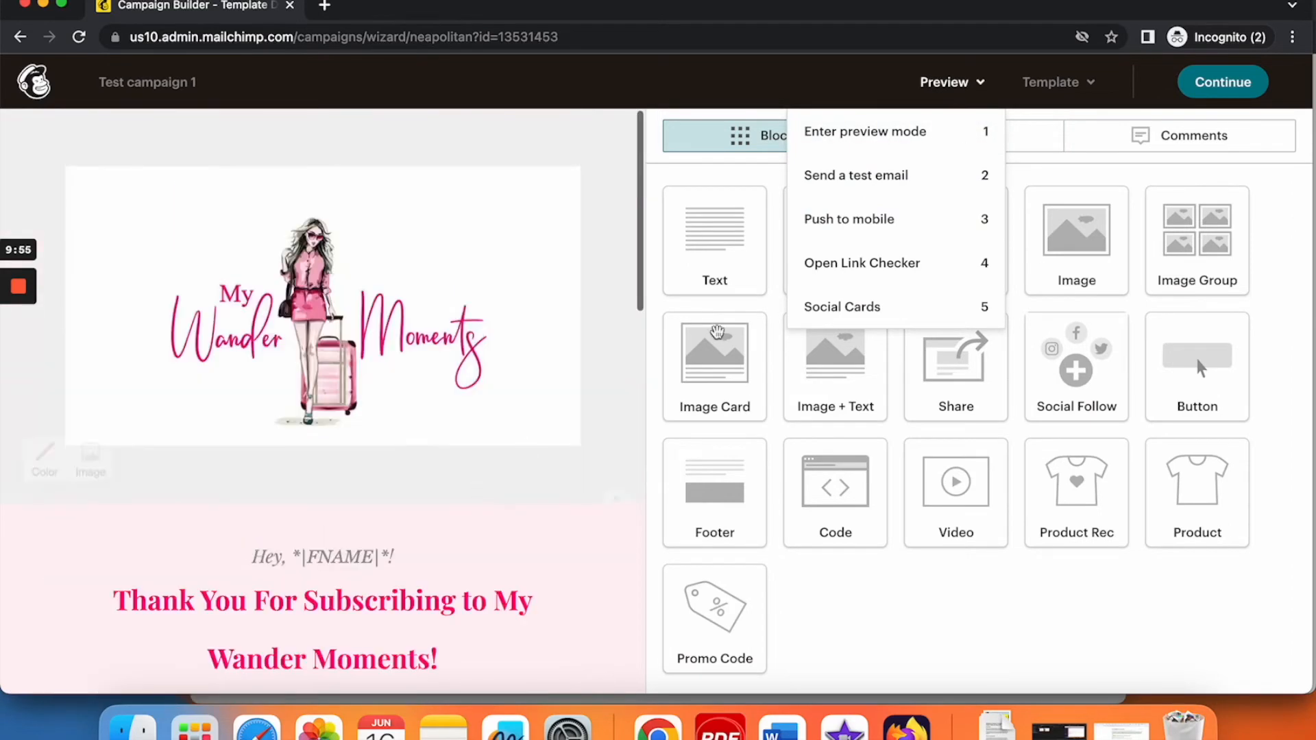
left_click(1212, 85)
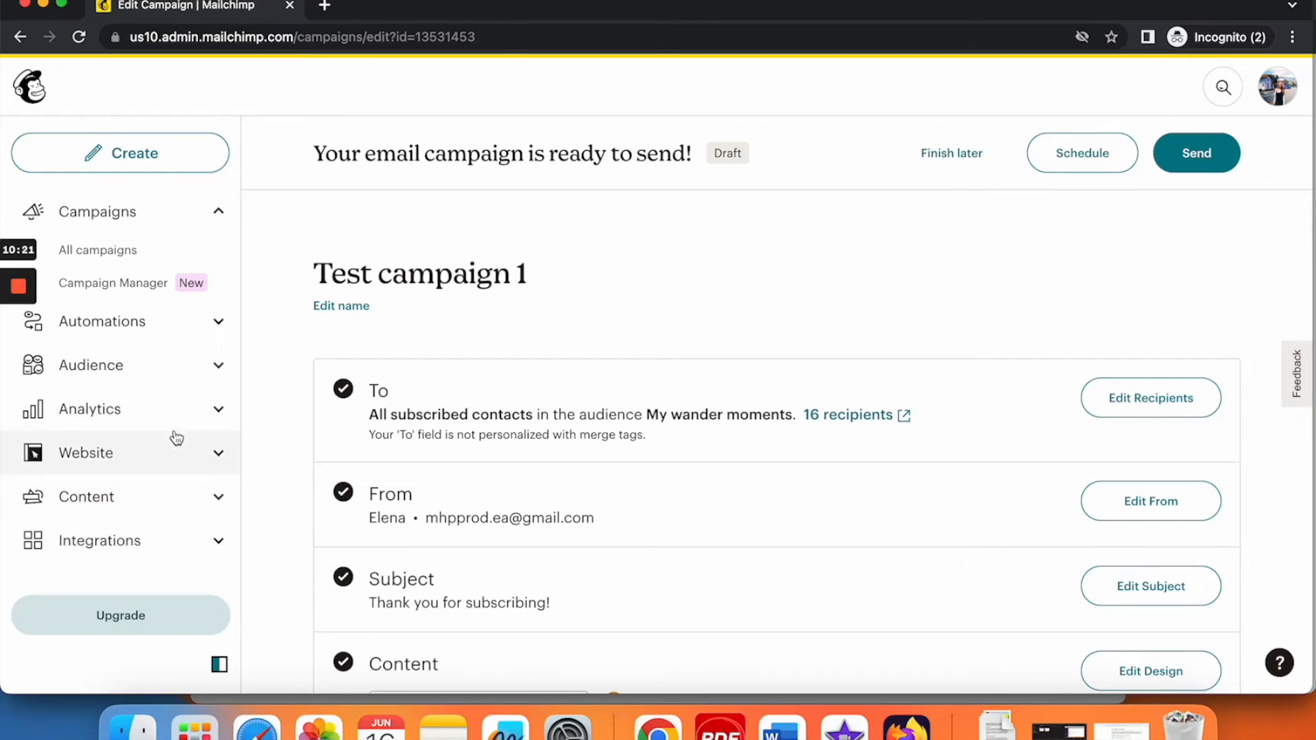
- Go to the audience dashboard, look over its overview, and read the explanation of what an audience is
left_click(197, 366)
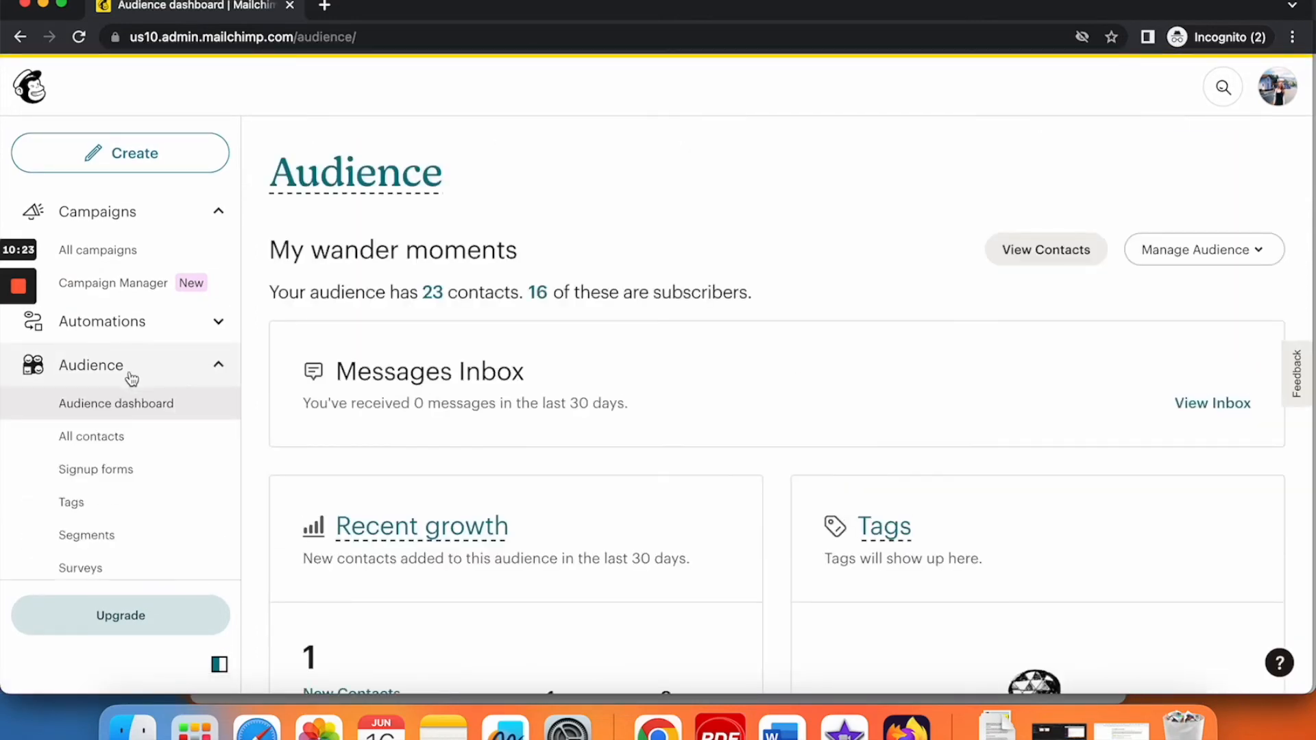
left_click(96, 371)
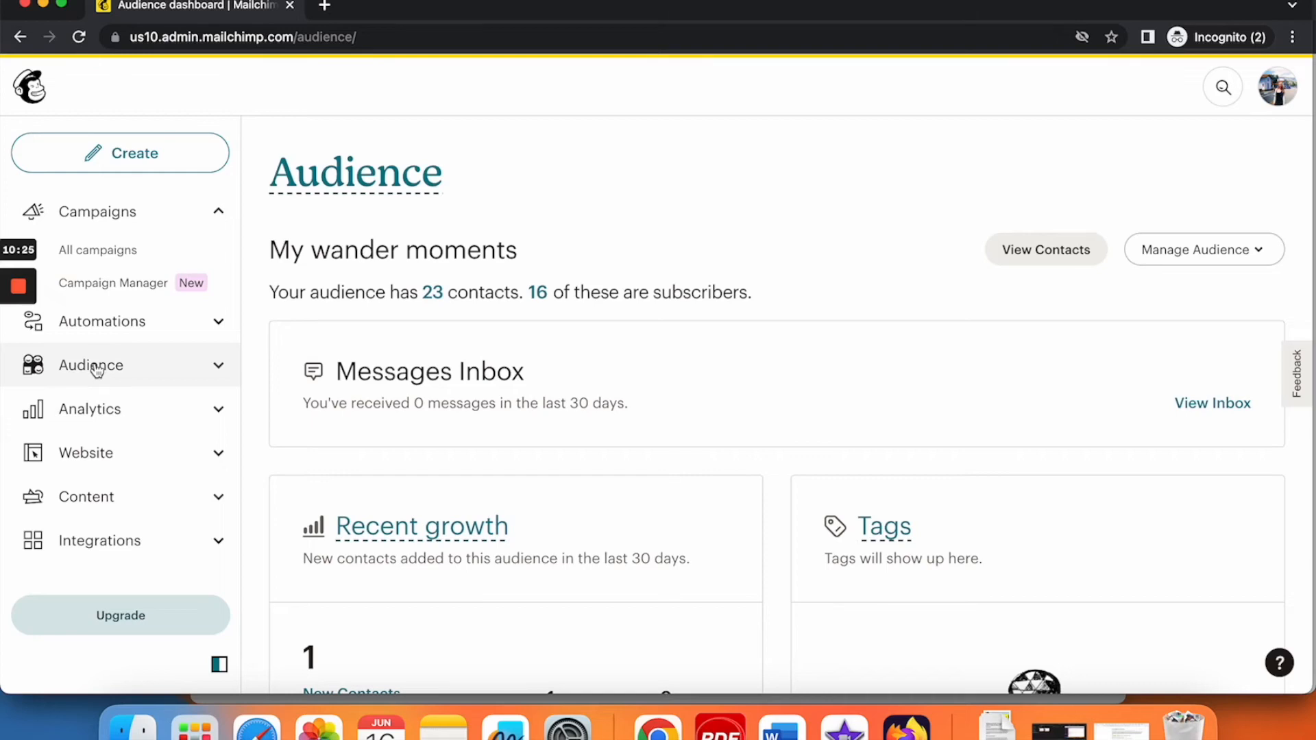
left_click(96, 371)
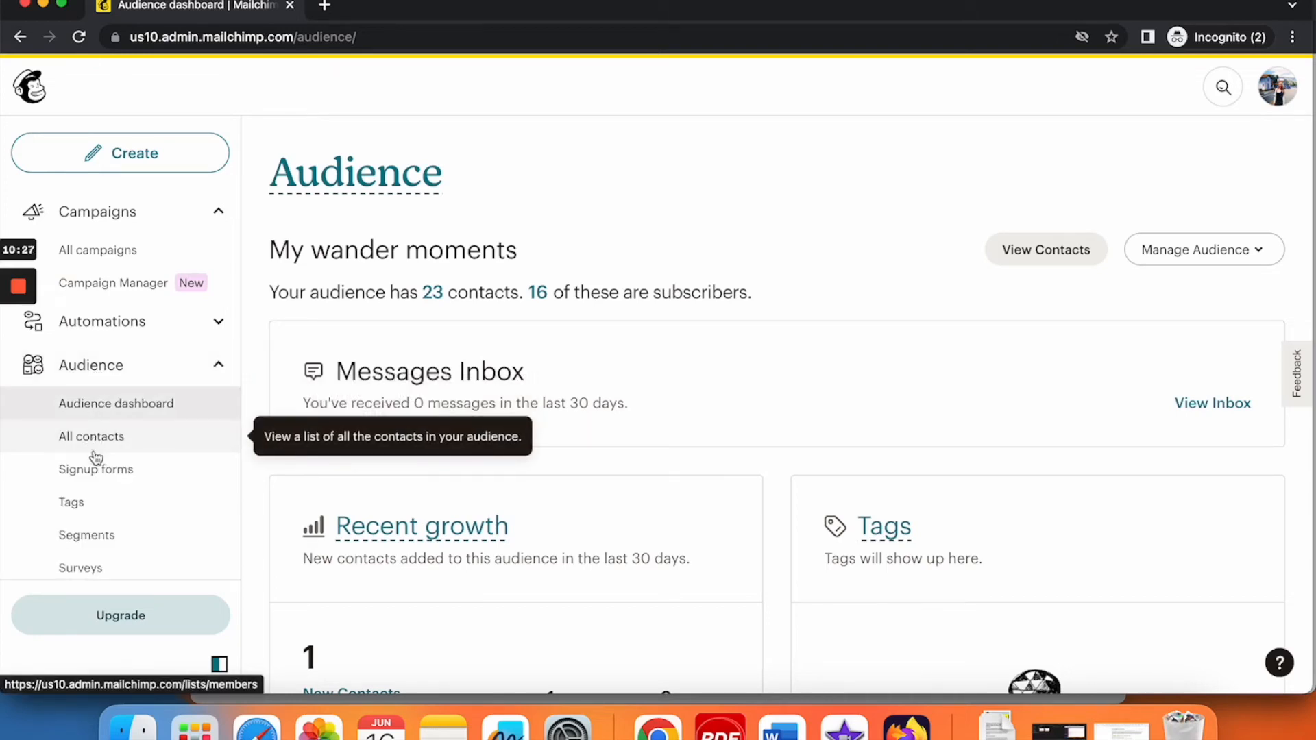
scroll(94, 451, "down", 1)
left_click(89, 390)
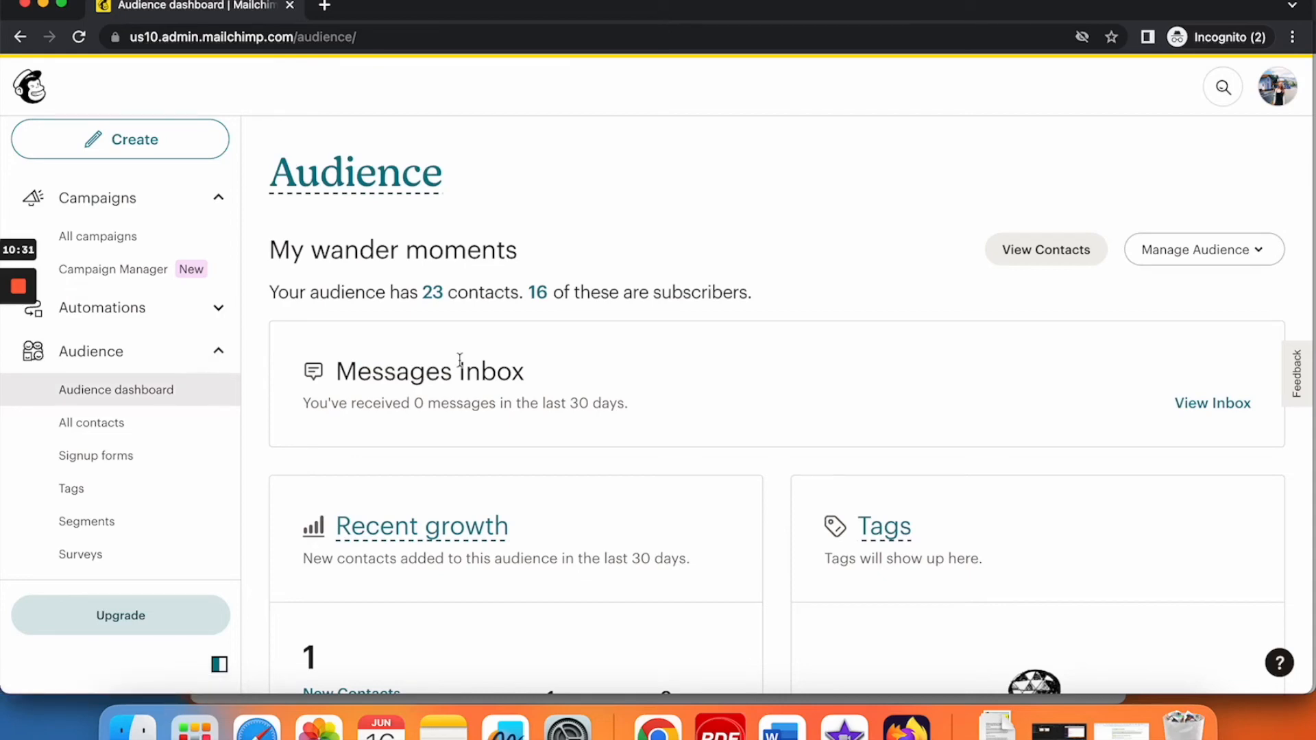
scroll(629, 353, "down", 8)
scroll(629, 353, "up", 8)
left_click(404, 184)
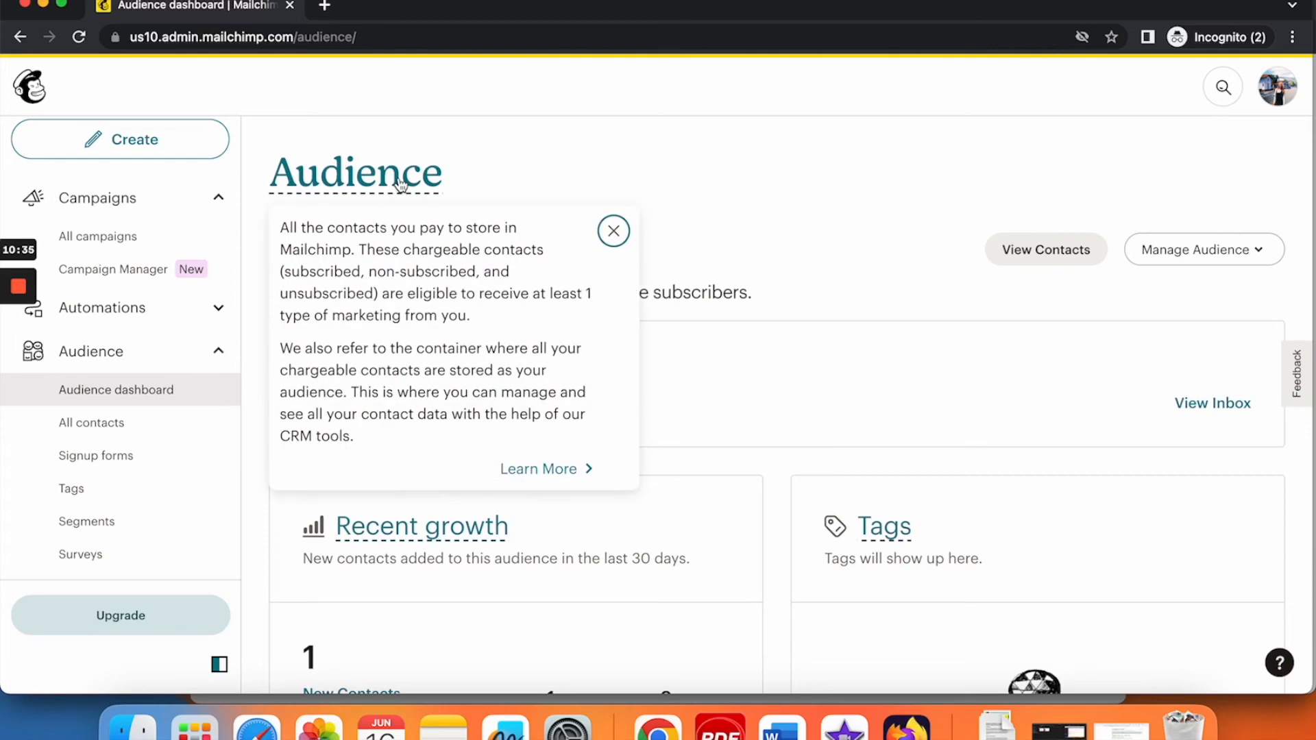
- View the audience's full contact list and look over its columns and subscription statuses
left_click(1029, 255)
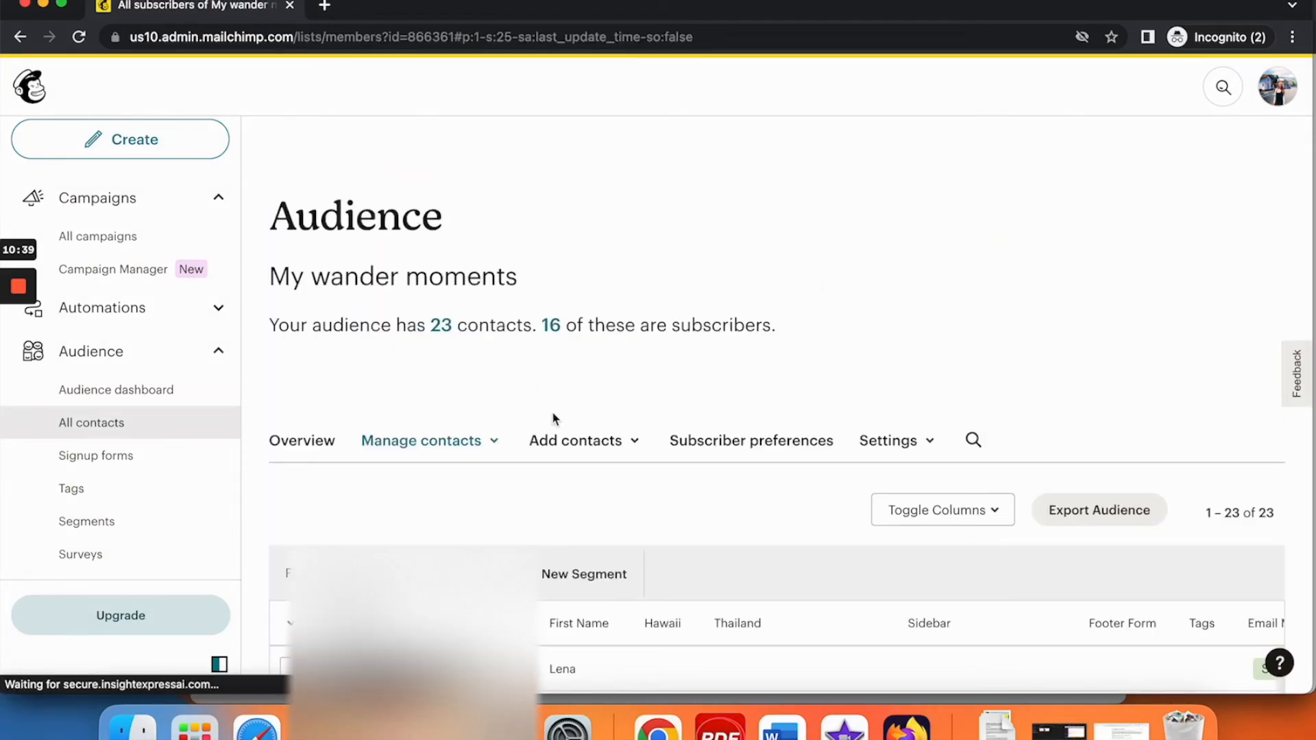
scroll(553, 418, "down", 3)
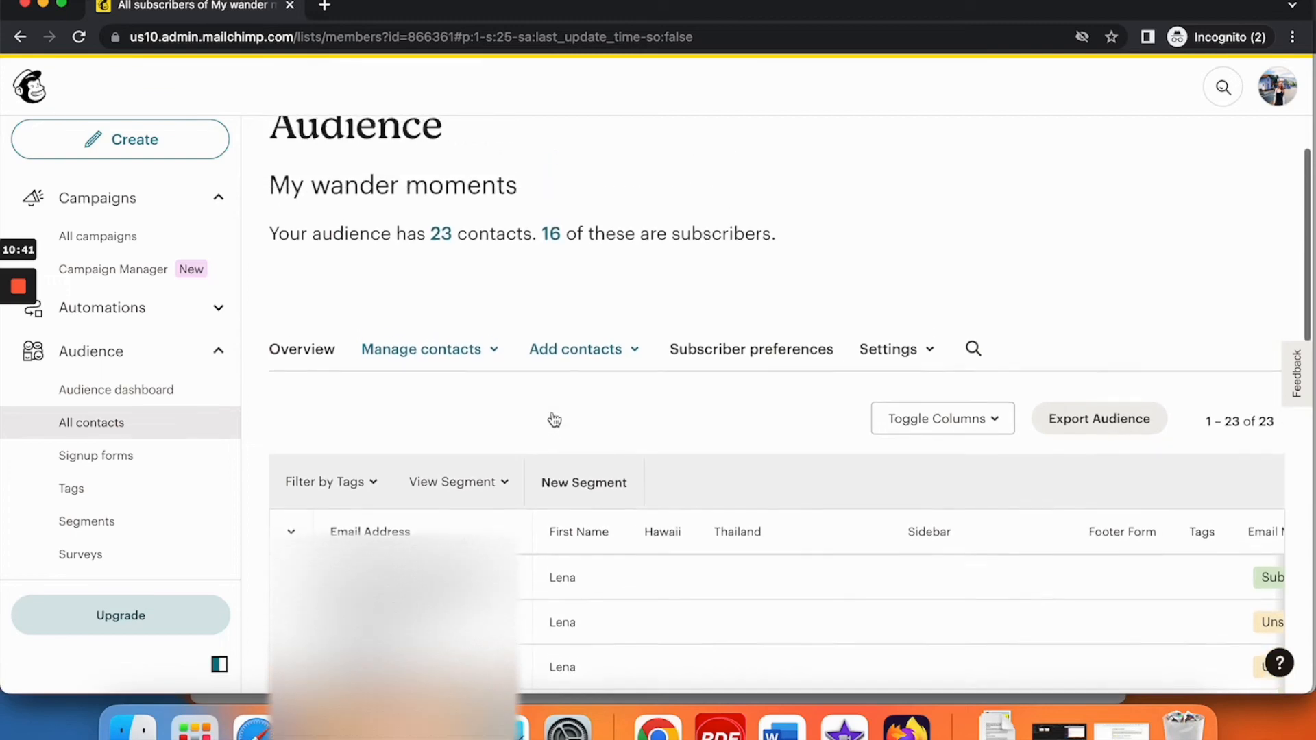
scroll(554, 418, "down", 4)
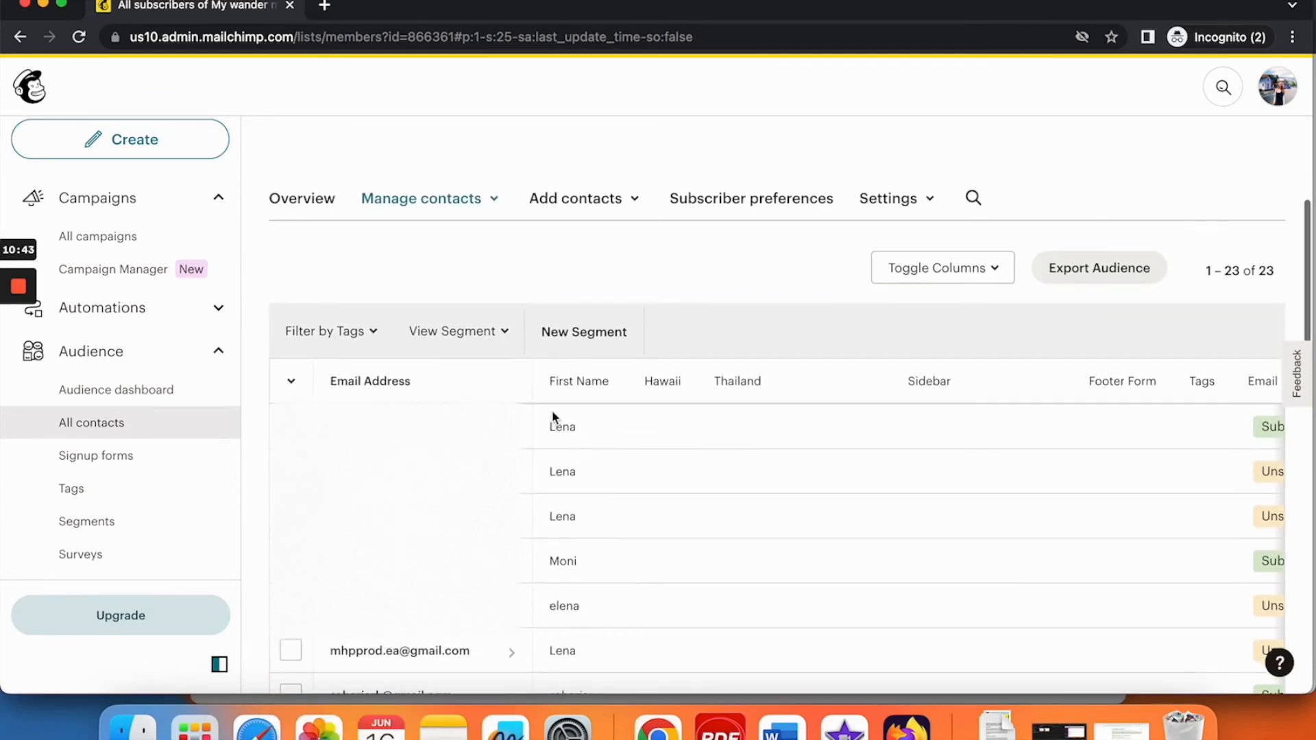
scroll(551, 416, "up", 3)
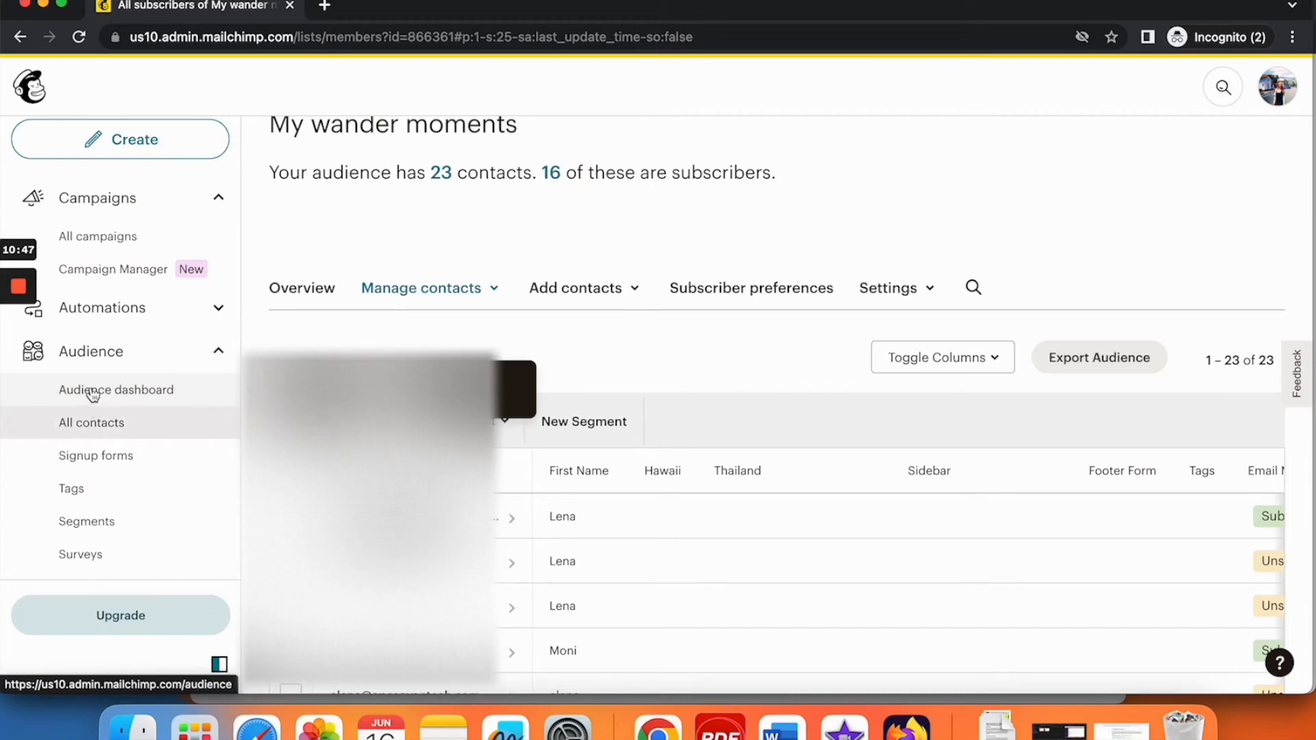
- Look at the audience's Segments and Surveys pages, and return to the audience dashboard to review recent growth and tags
scroll(108, 491, "down", 2)
left_click(80, 449)
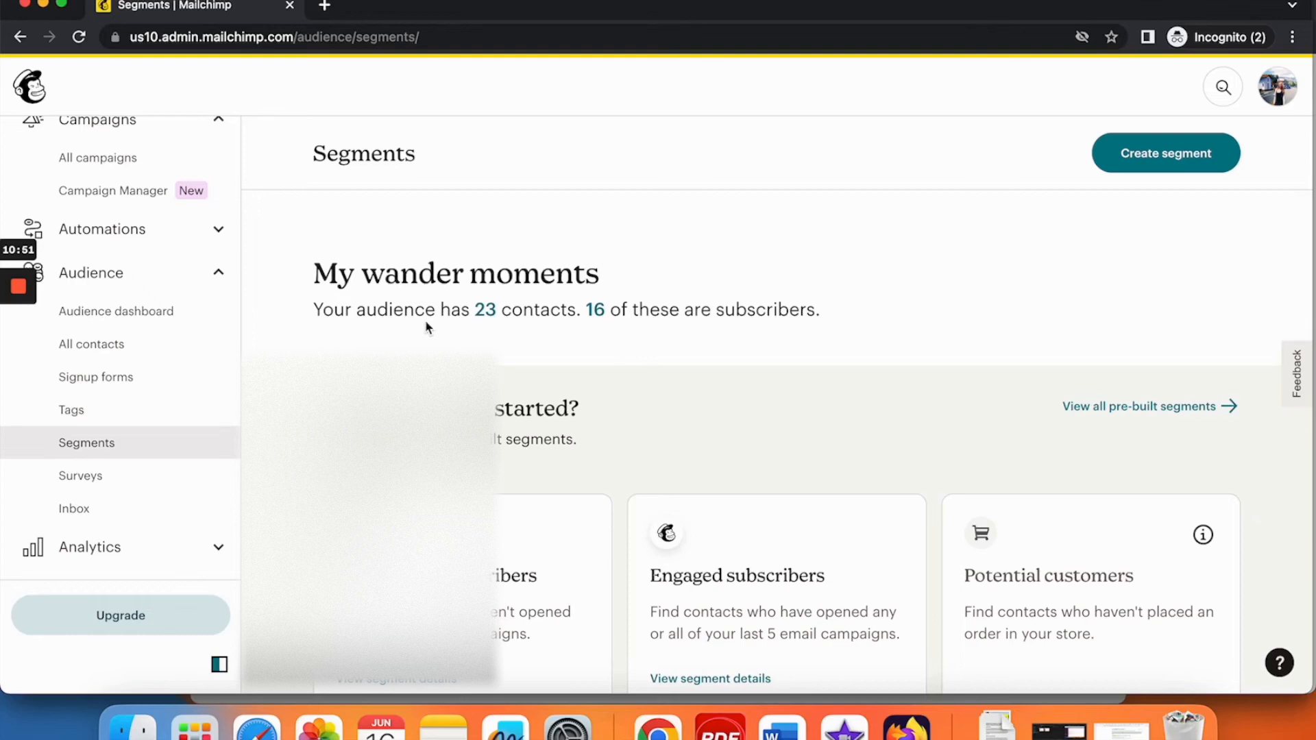
left_click(81, 474)
left_click(84, 344)
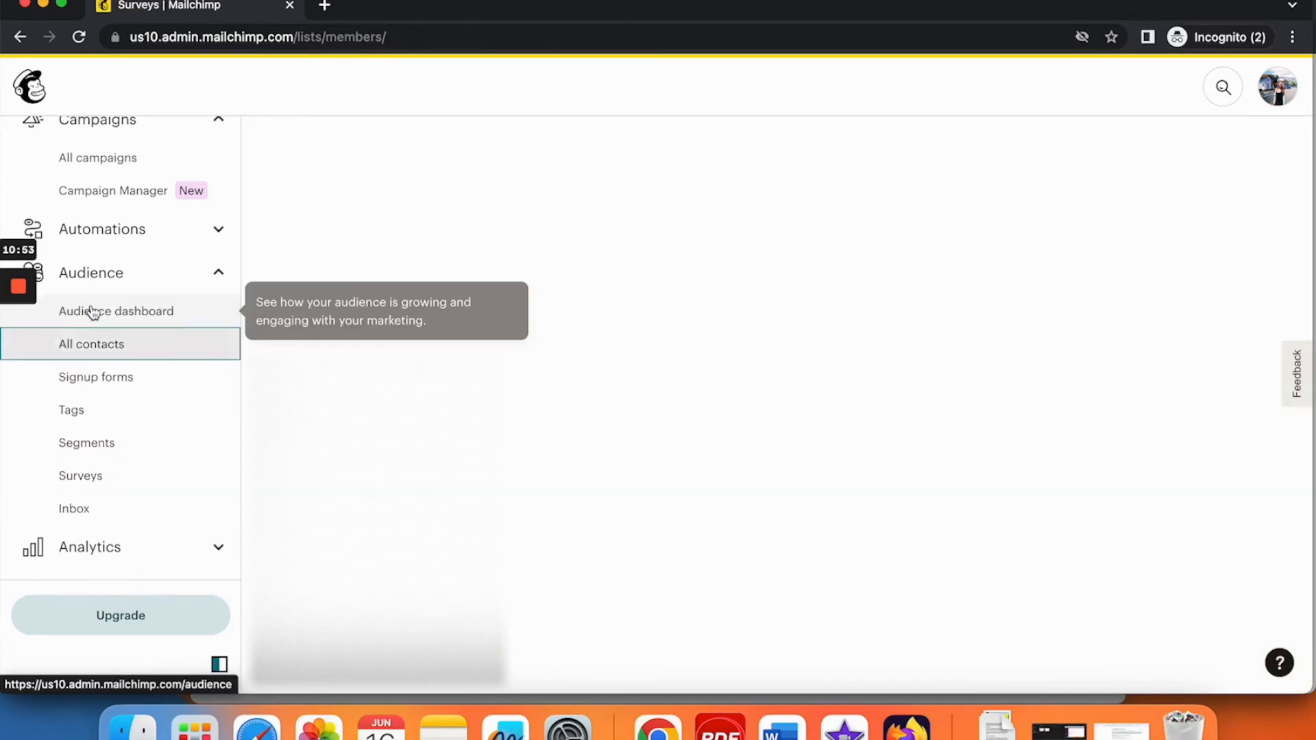
left_click(93, 312)
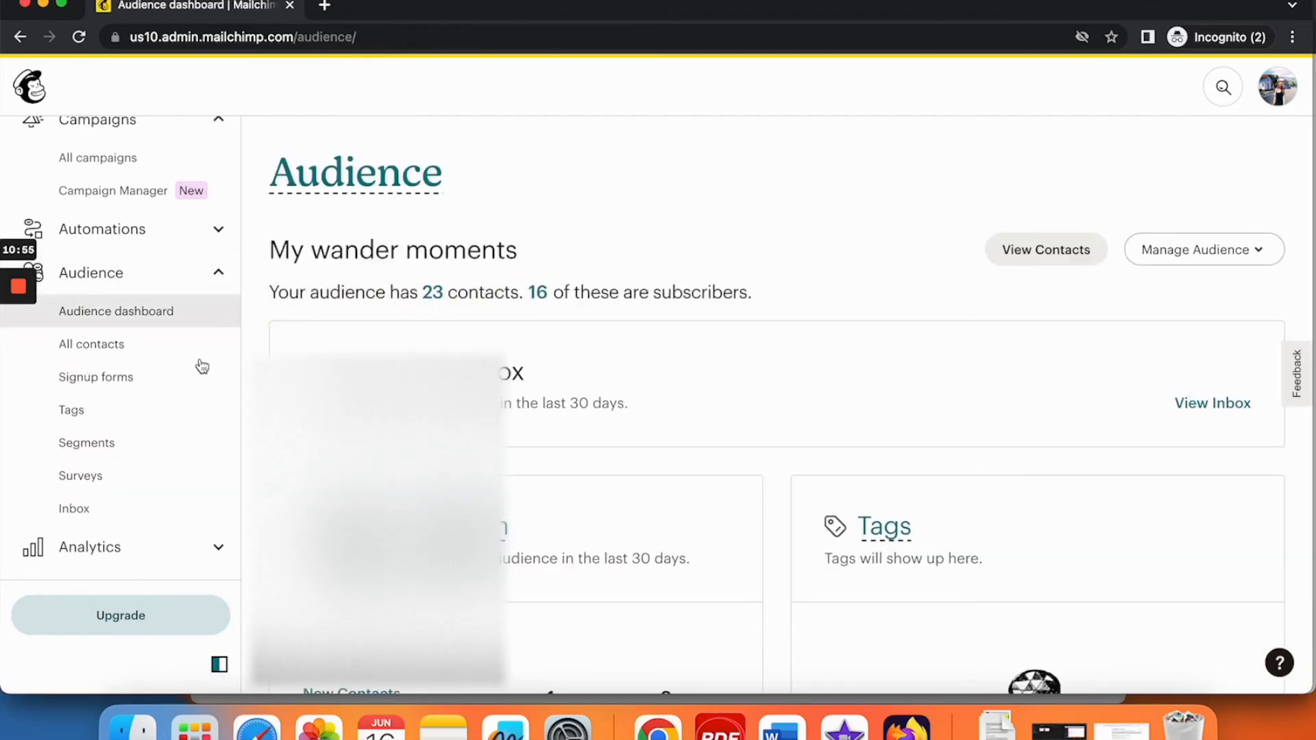
scroll(599, 261, "down", 3)
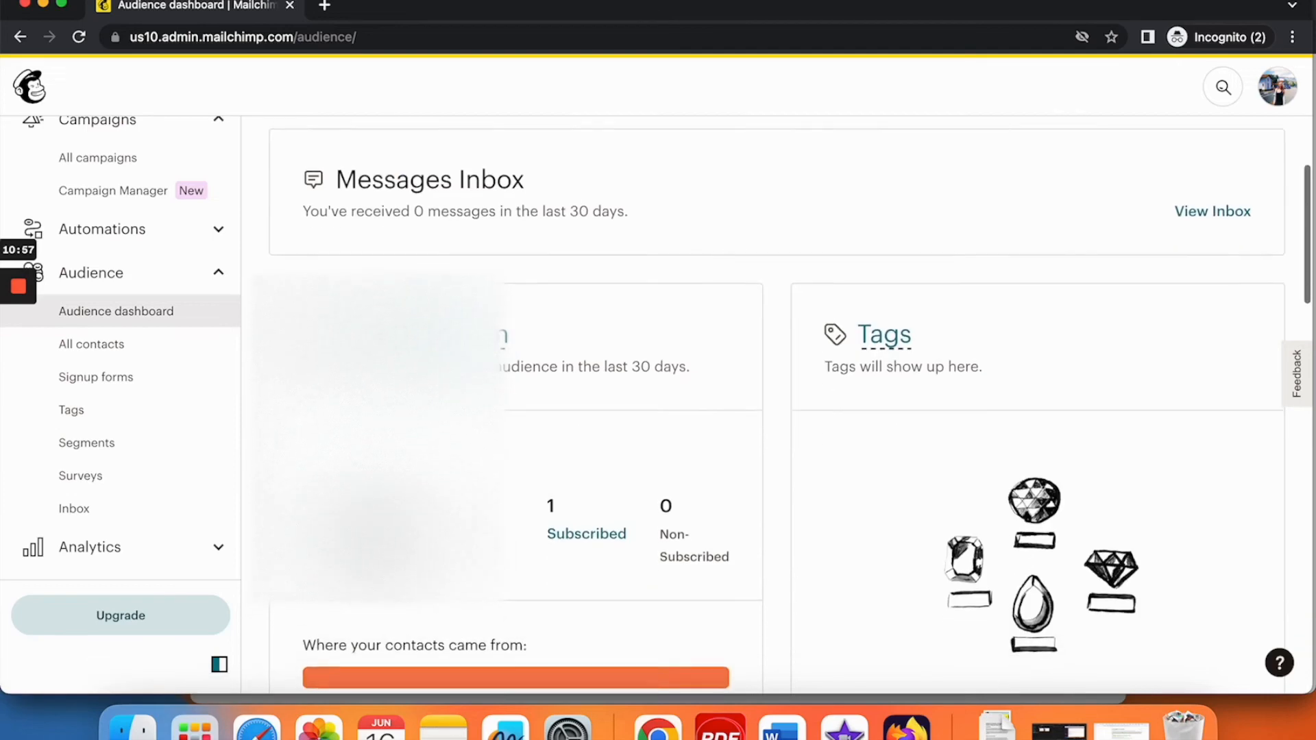
scroll(599, 261, "up", 3)
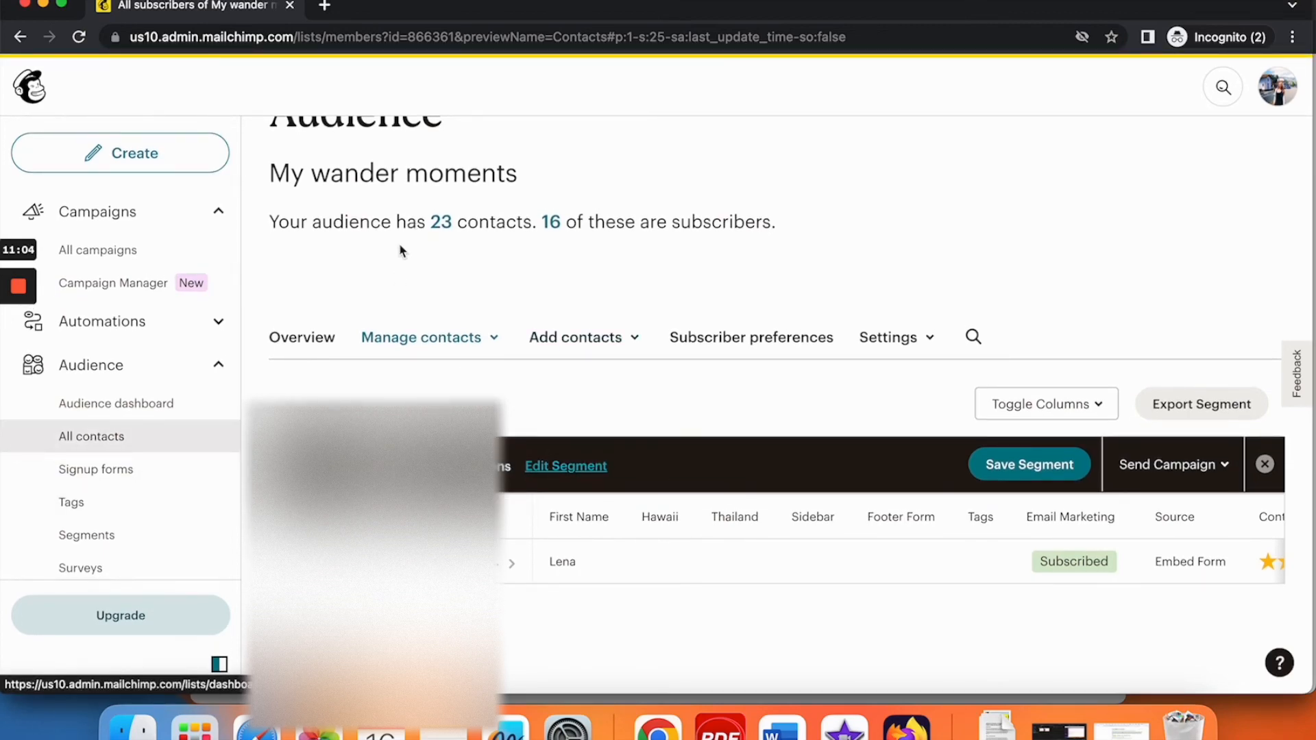
- Examine the recently added contact's record across all columns, including source, contact rating, date added and last changed
scroll(401, 245, "up", 1)
scroll(401, 246, "down", 1)
left_click(120, 450)
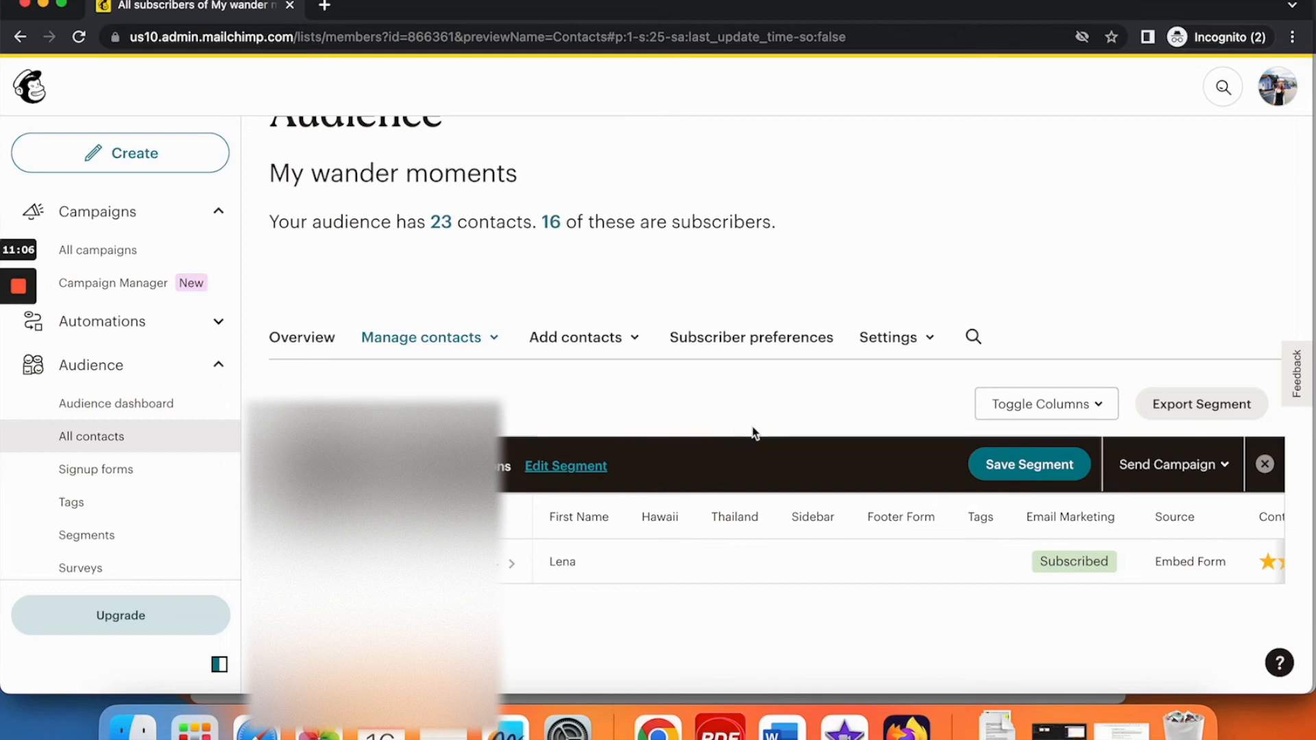
scroll(743, 574, "right", 5)
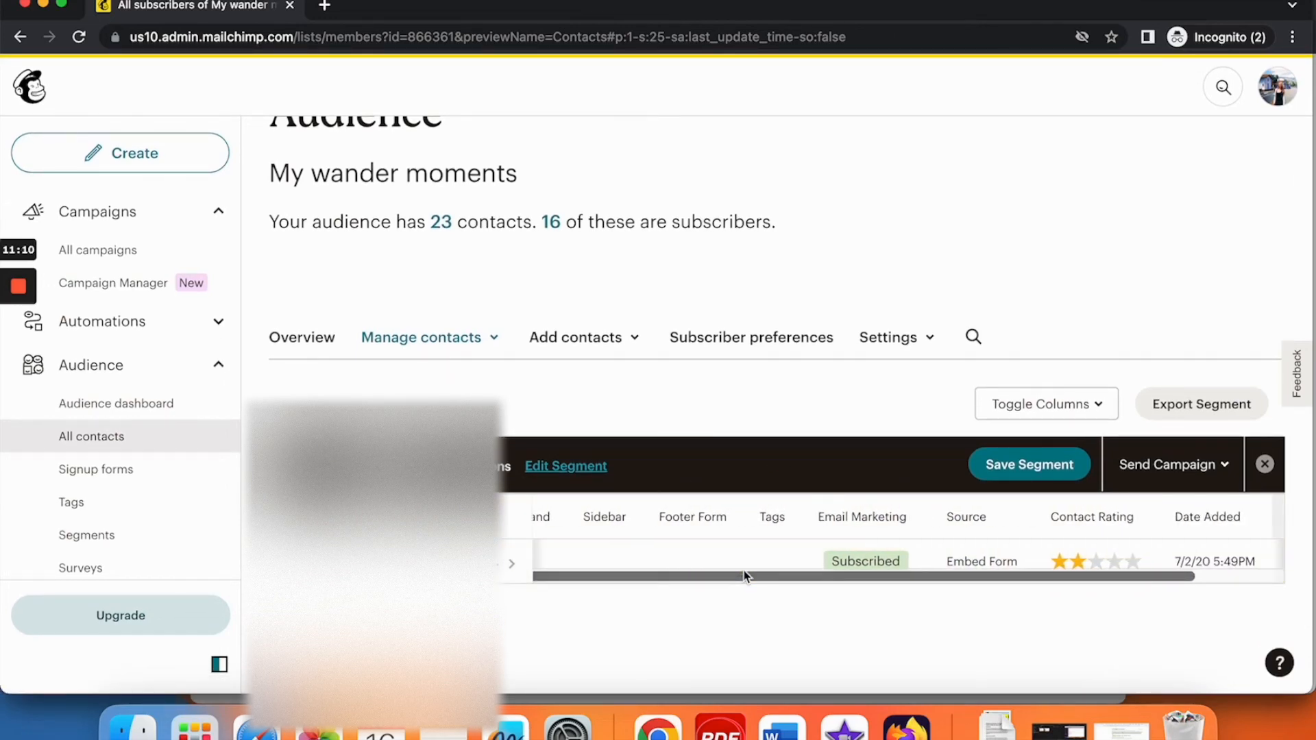
scroll(745, 574, "right", 3)
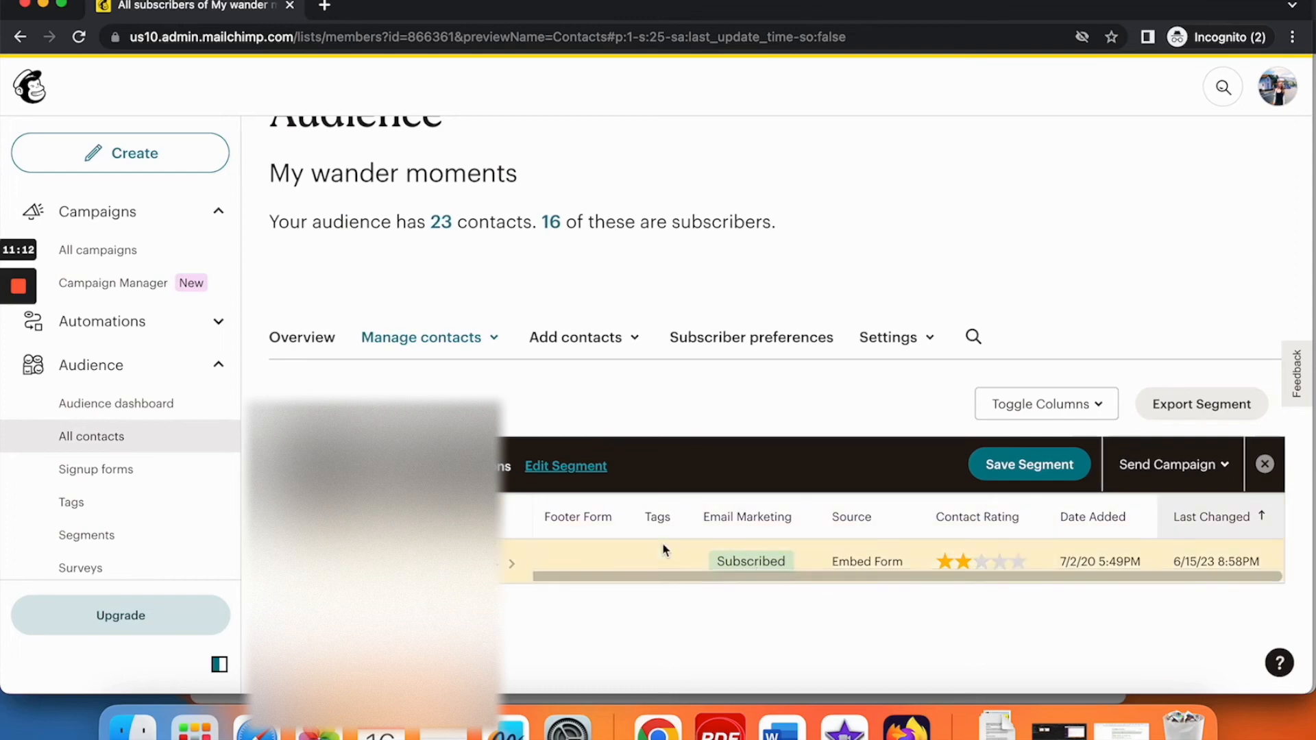
scroll(664, 548, "left", 2)
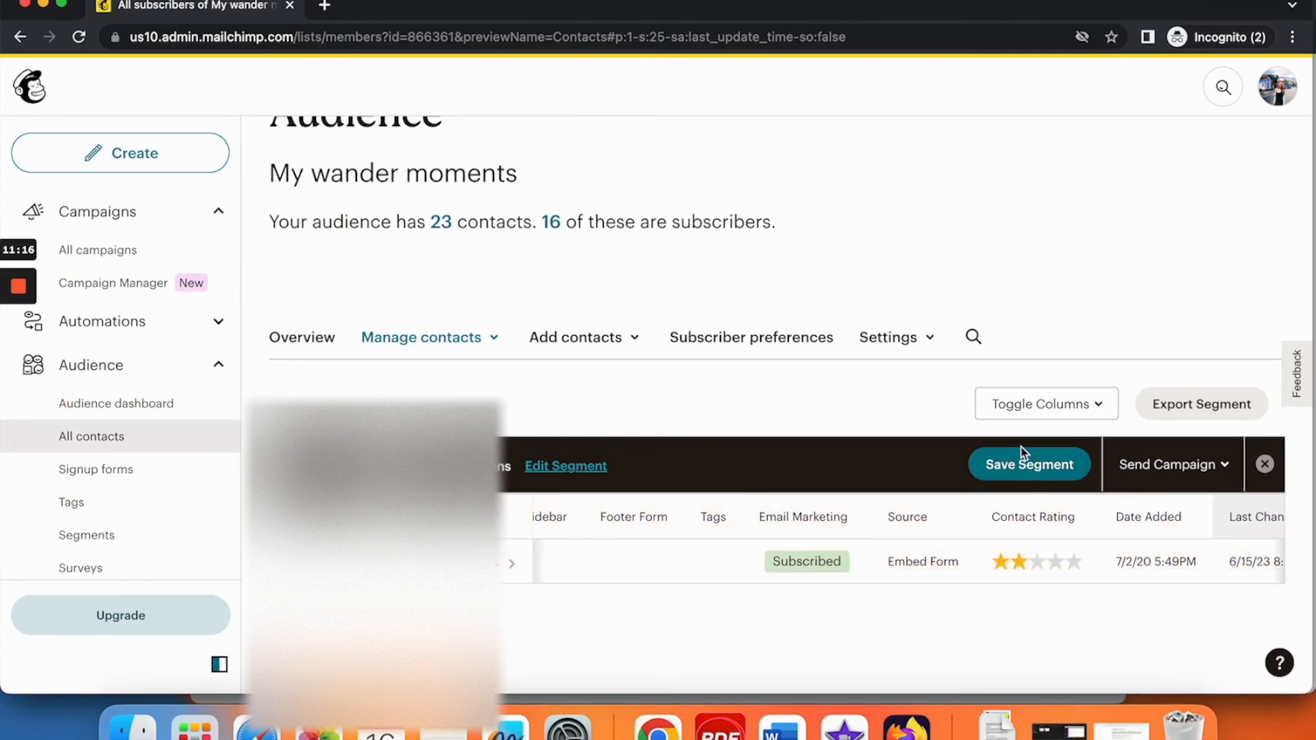
- Open the save form for the filtered contacts segment, review its criteria, and close it without saving
left_click(1042, 469)
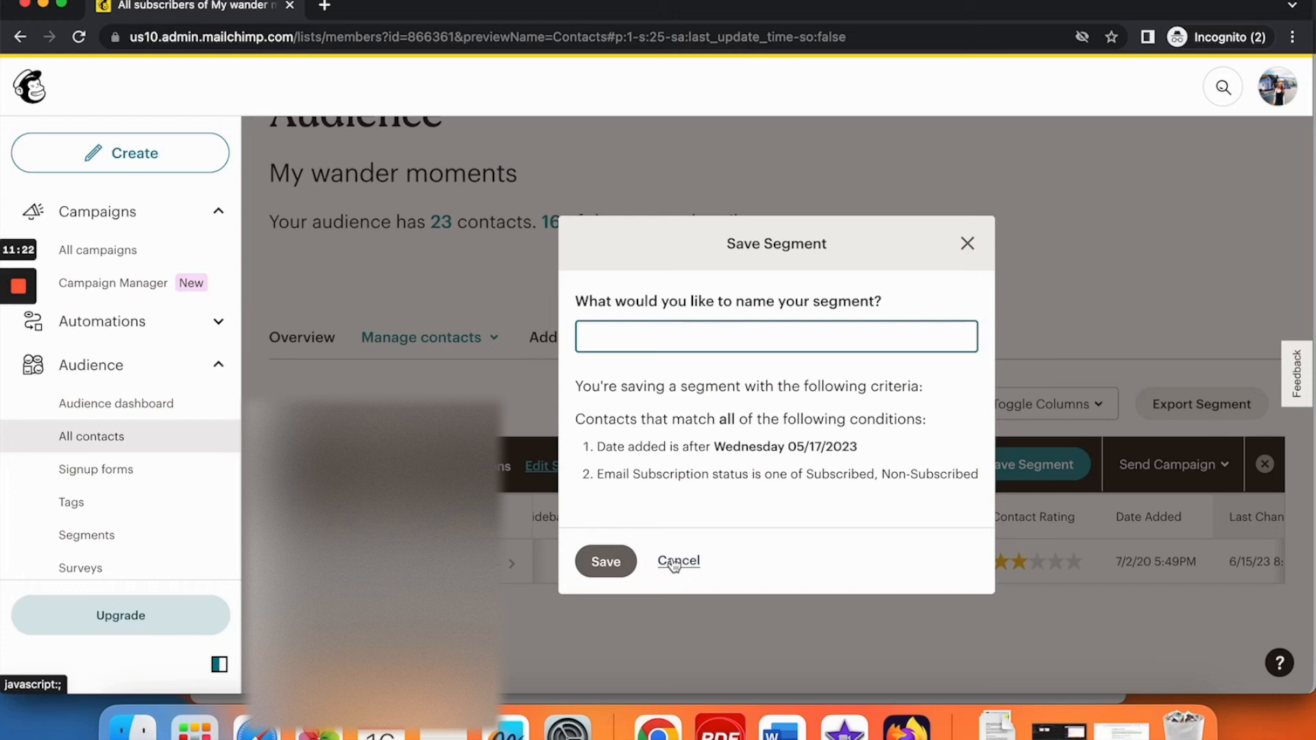
left_click(968, 244)
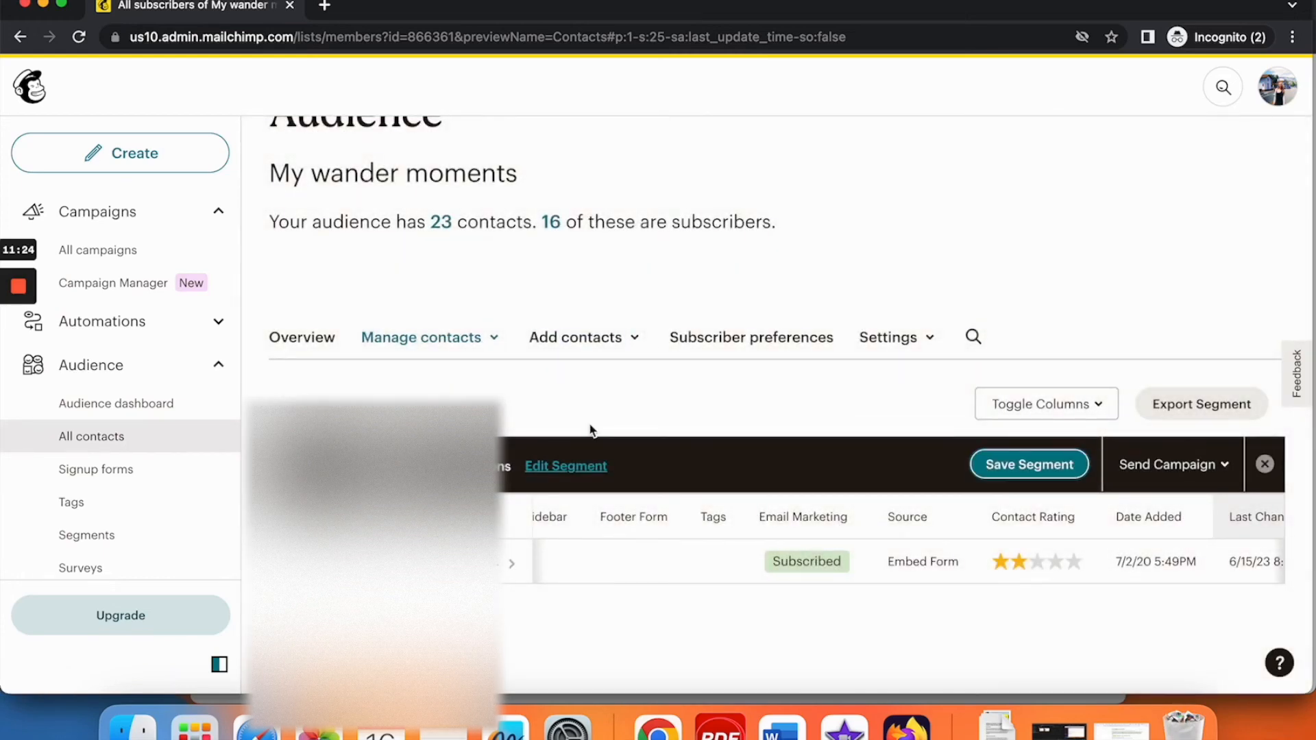
scroll(593, 430, "down", 1)
scroll(363, 264, "up", 3)
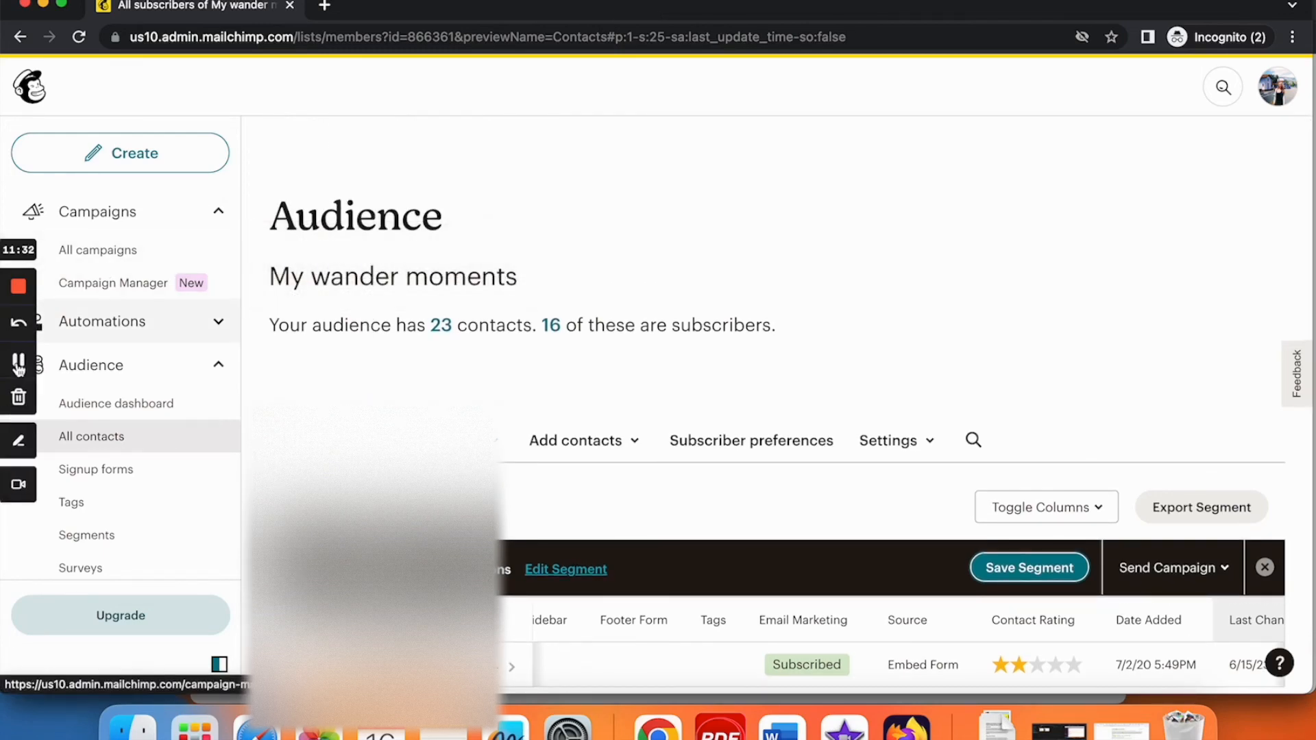
left_click(19, 368)
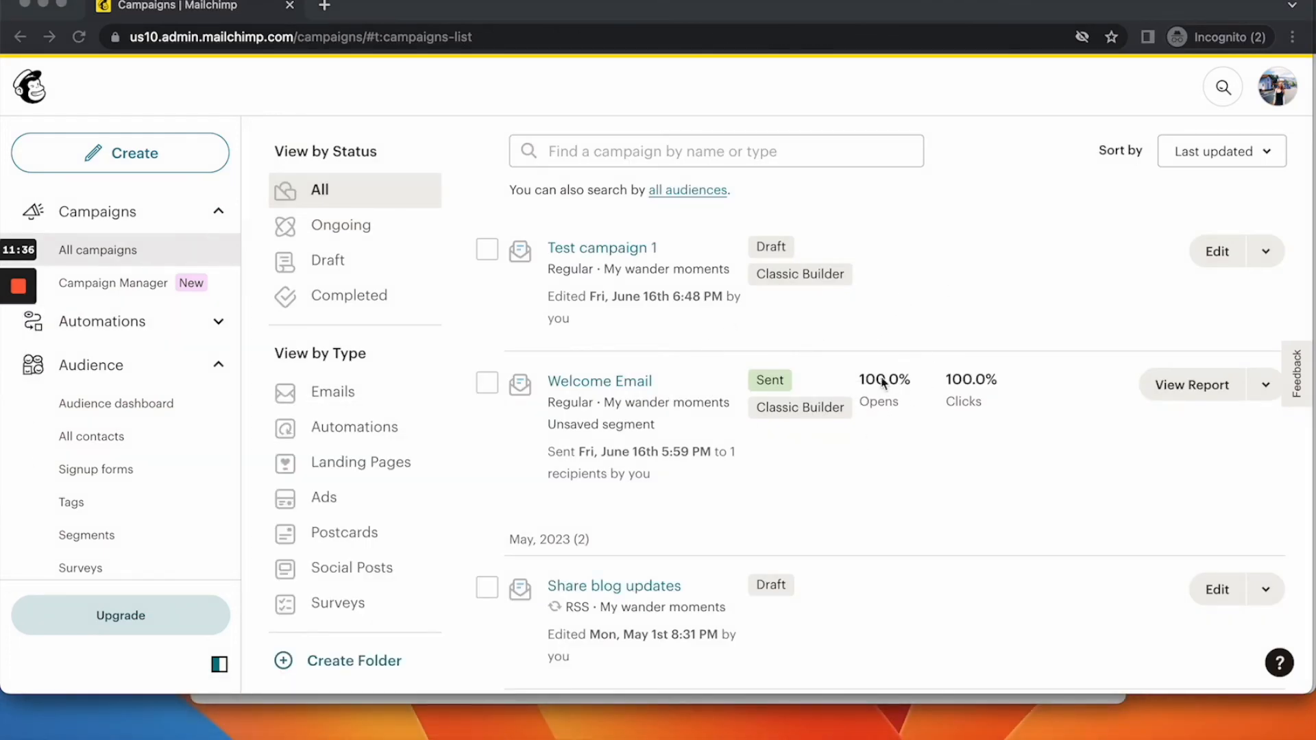
left_click(895, 430)
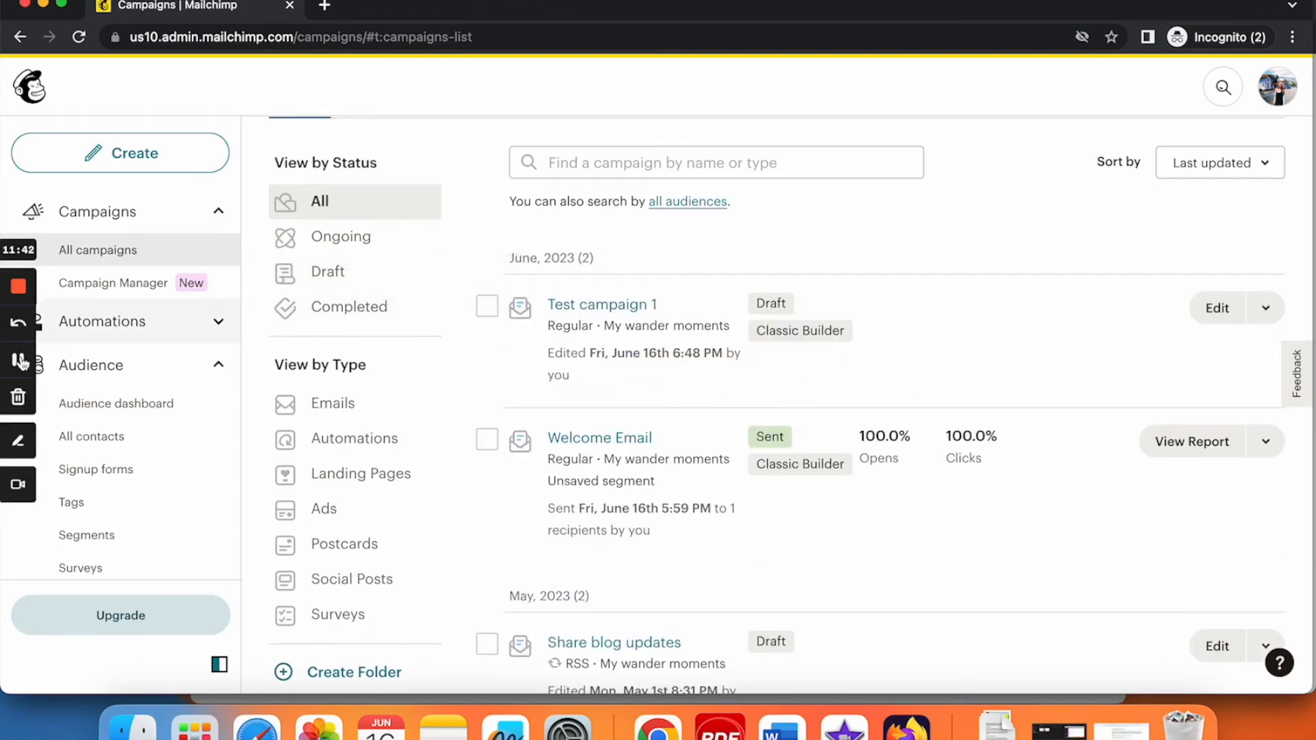
left_click(18, 360)
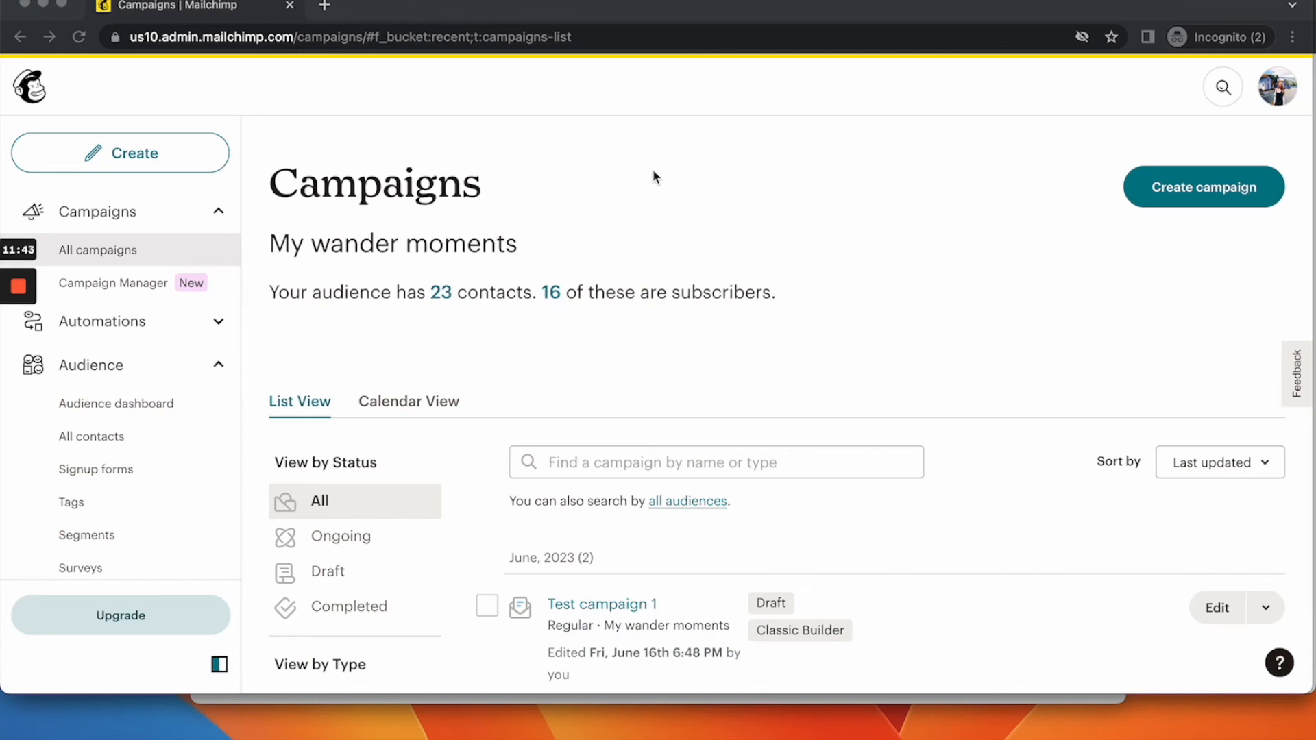
- Create a new regular email campaign named "Test 2" and begin its setup
left_click(628, 175)
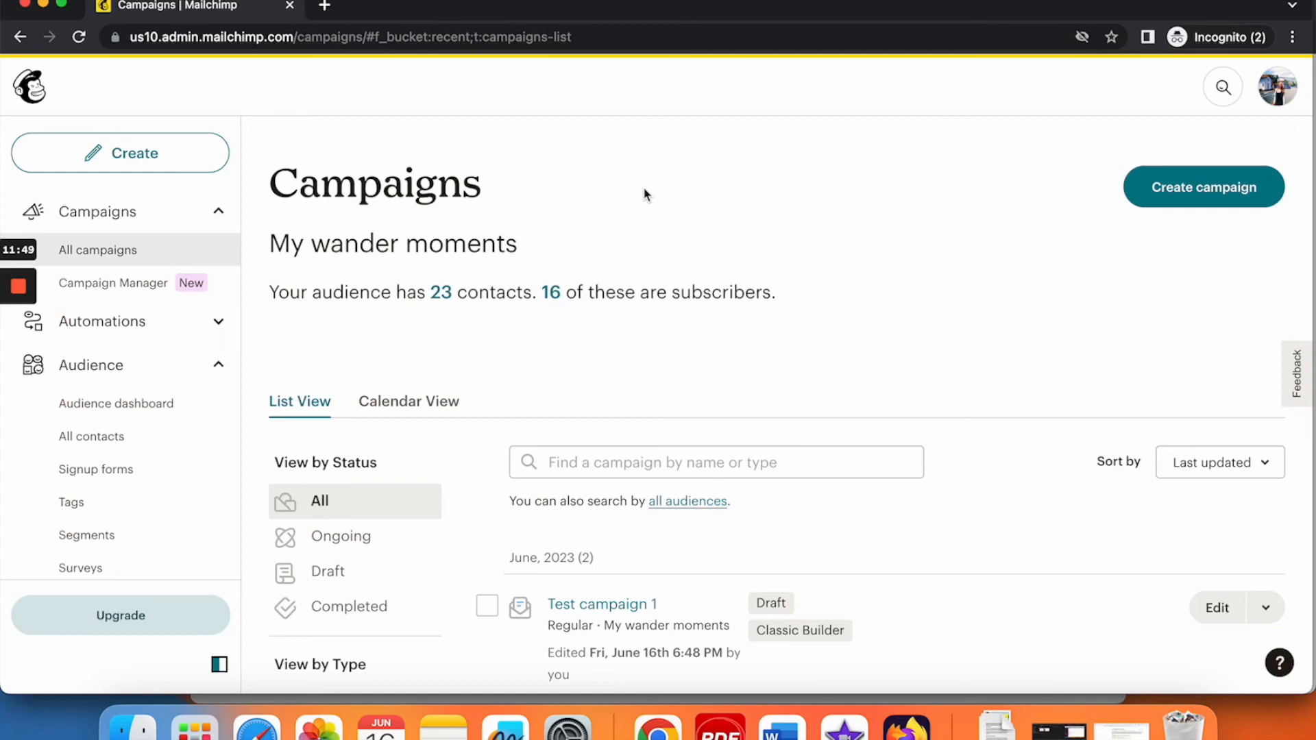
left_click(144, 170)
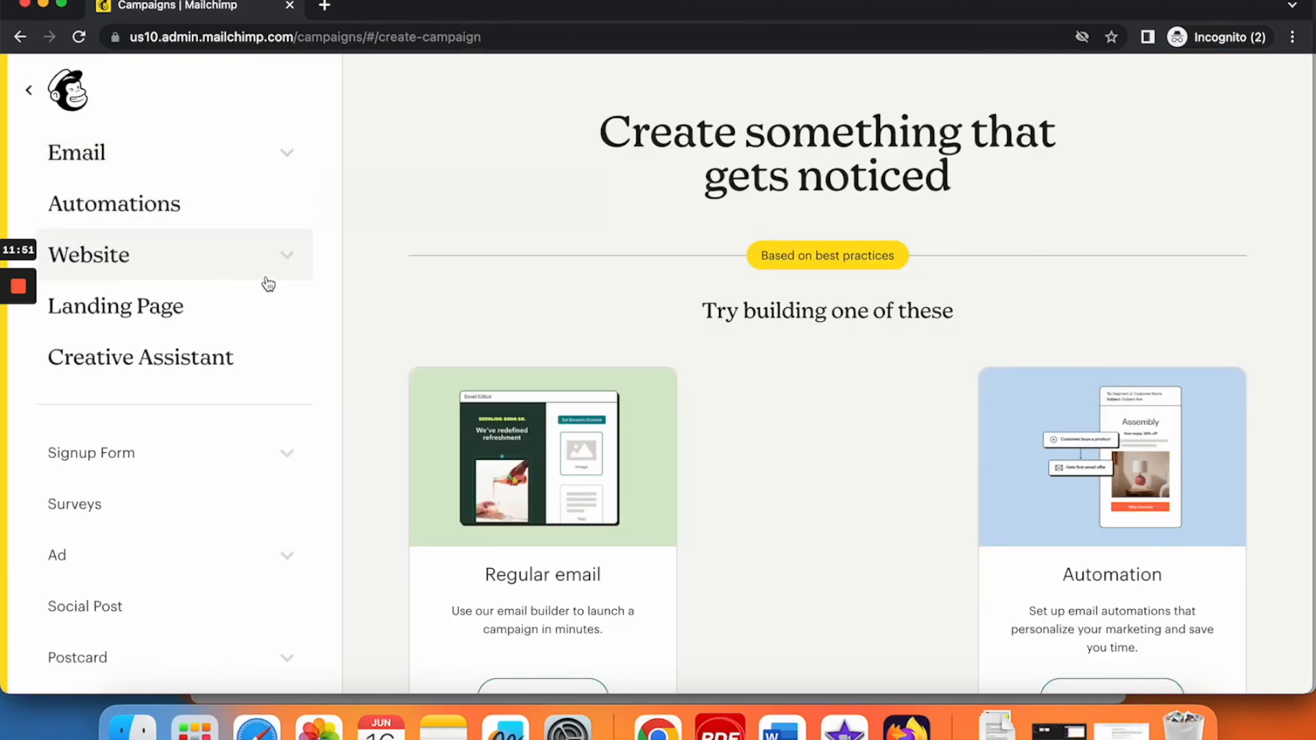
left_click(162, 162)
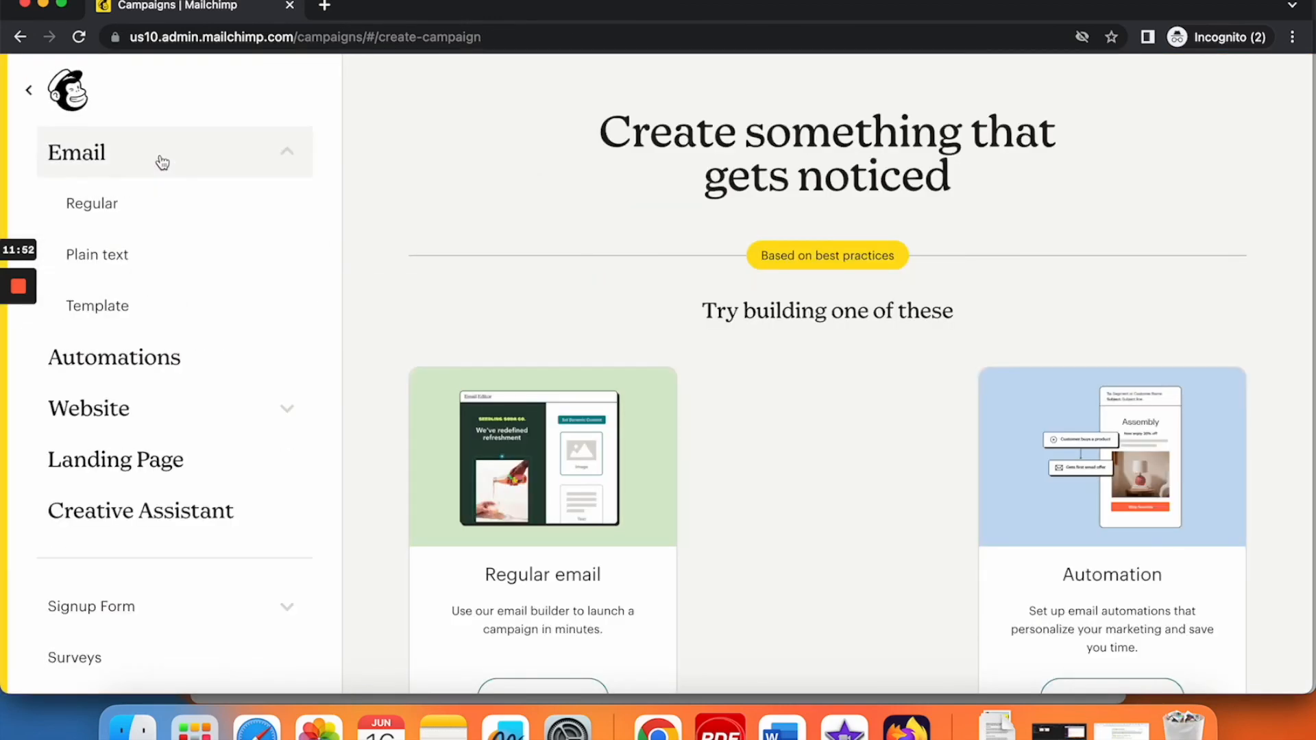
left_click(115, 204)
left_click(622, 428)
type("Test 2")
left_click(598, 494)
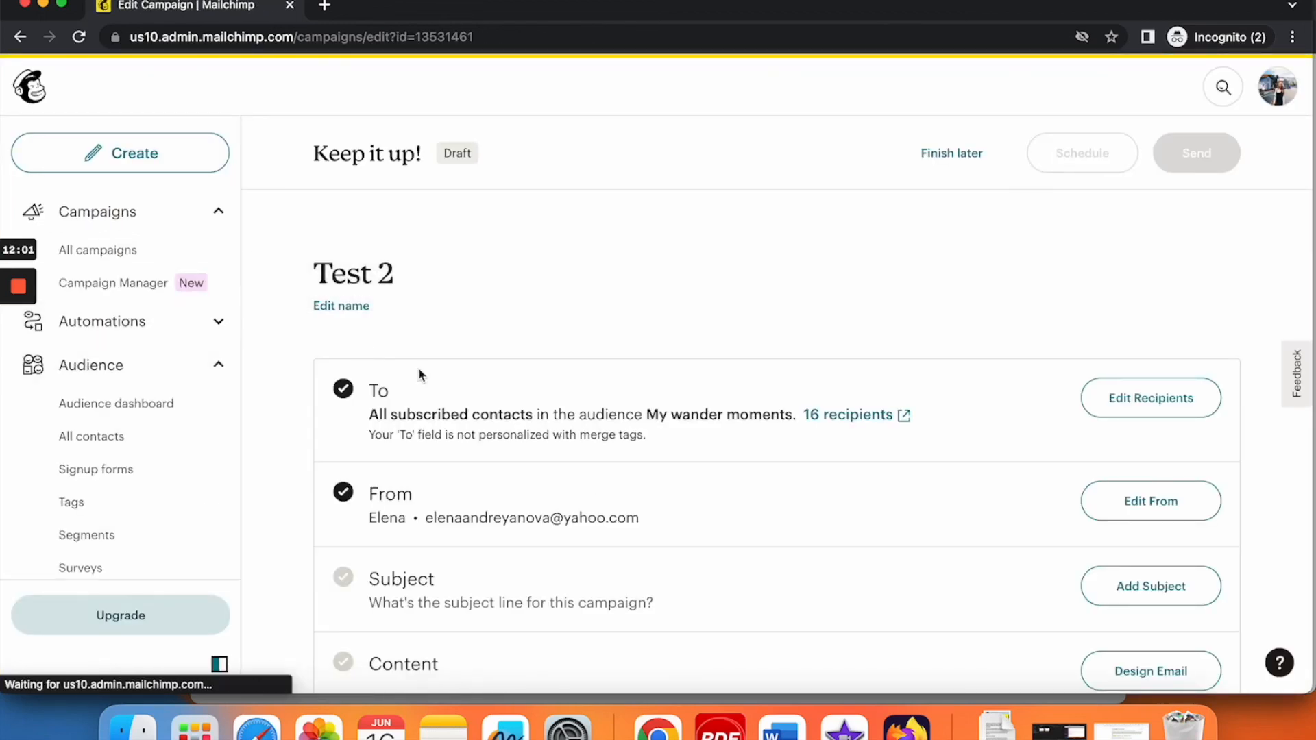
- Start designing the campaign's email content and choose the basic "1 Column" layout as its template
scroll(420, 373, "down", 10)
scroll(546, 450, "up", 4)
scroll(546, 454, "up", 5)
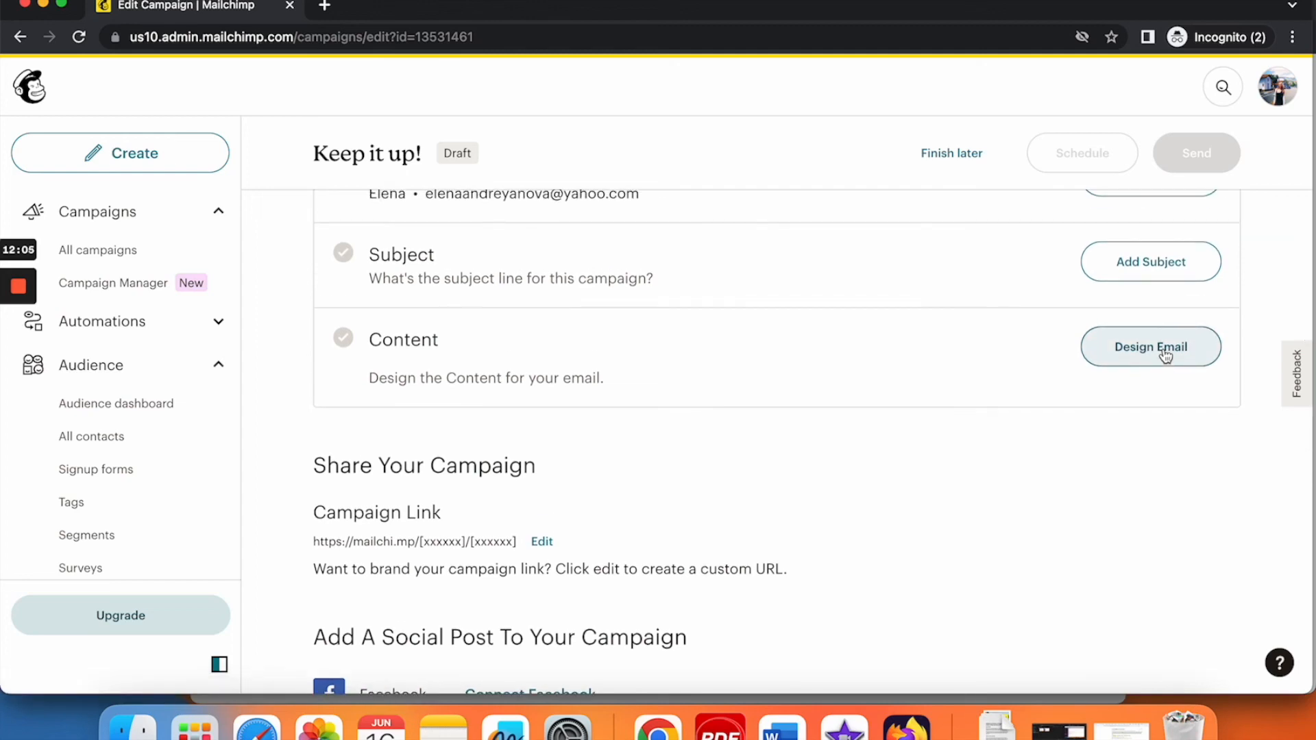
left_click(1165, 349)
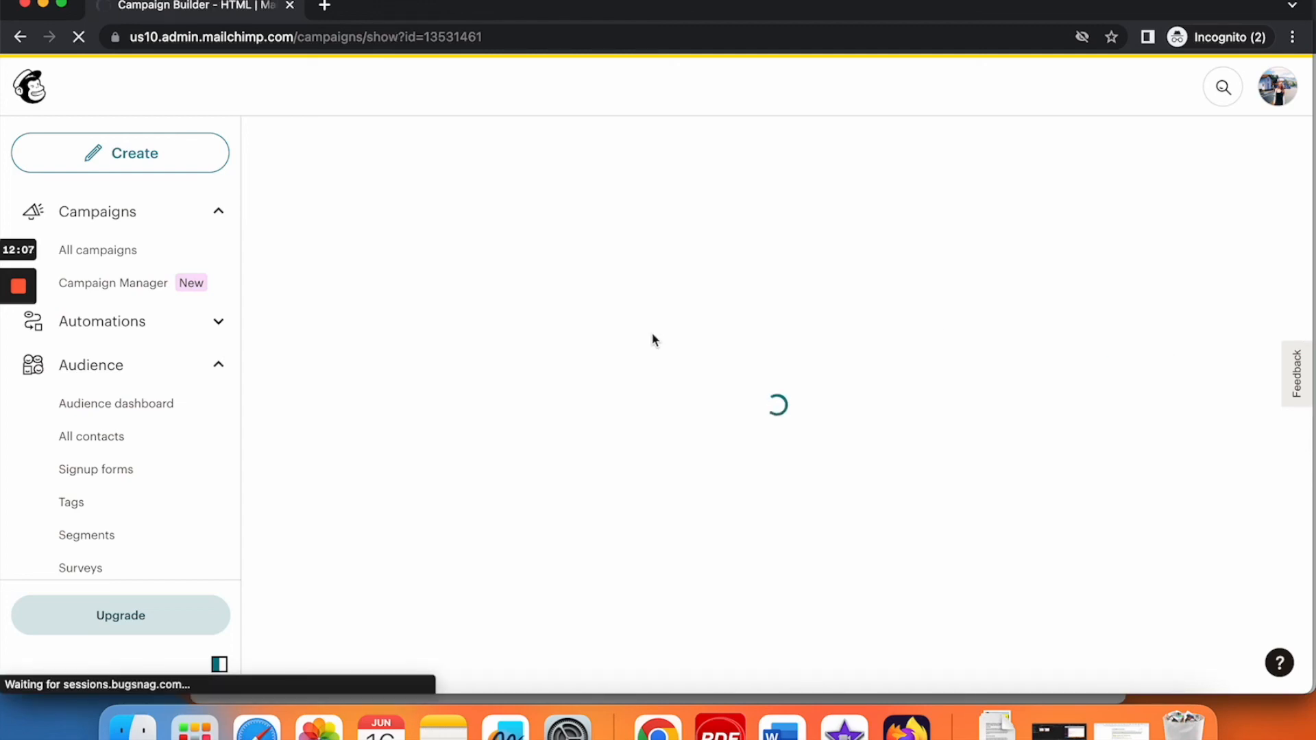
scroll(308, 427, "down", 8)
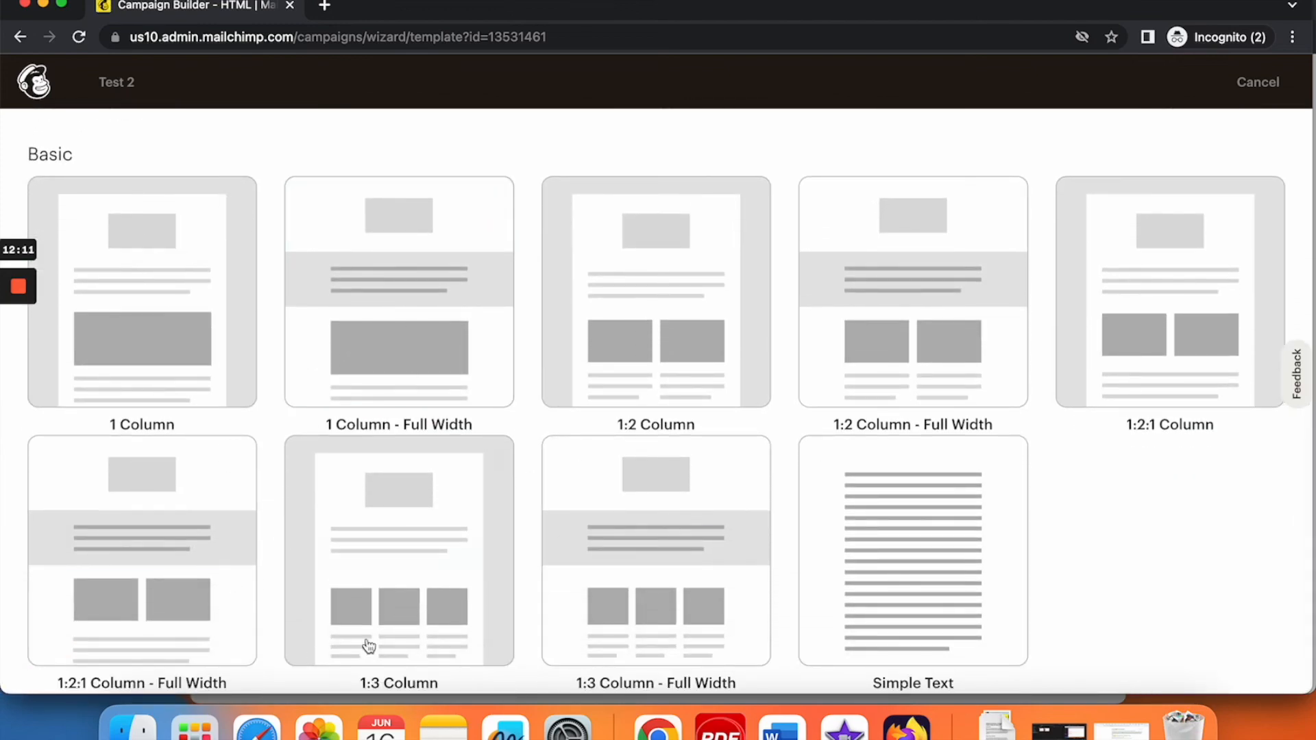
mouse_move(382, 617)
scroll(384, 619, "down", 1)
left_click(152, 322)
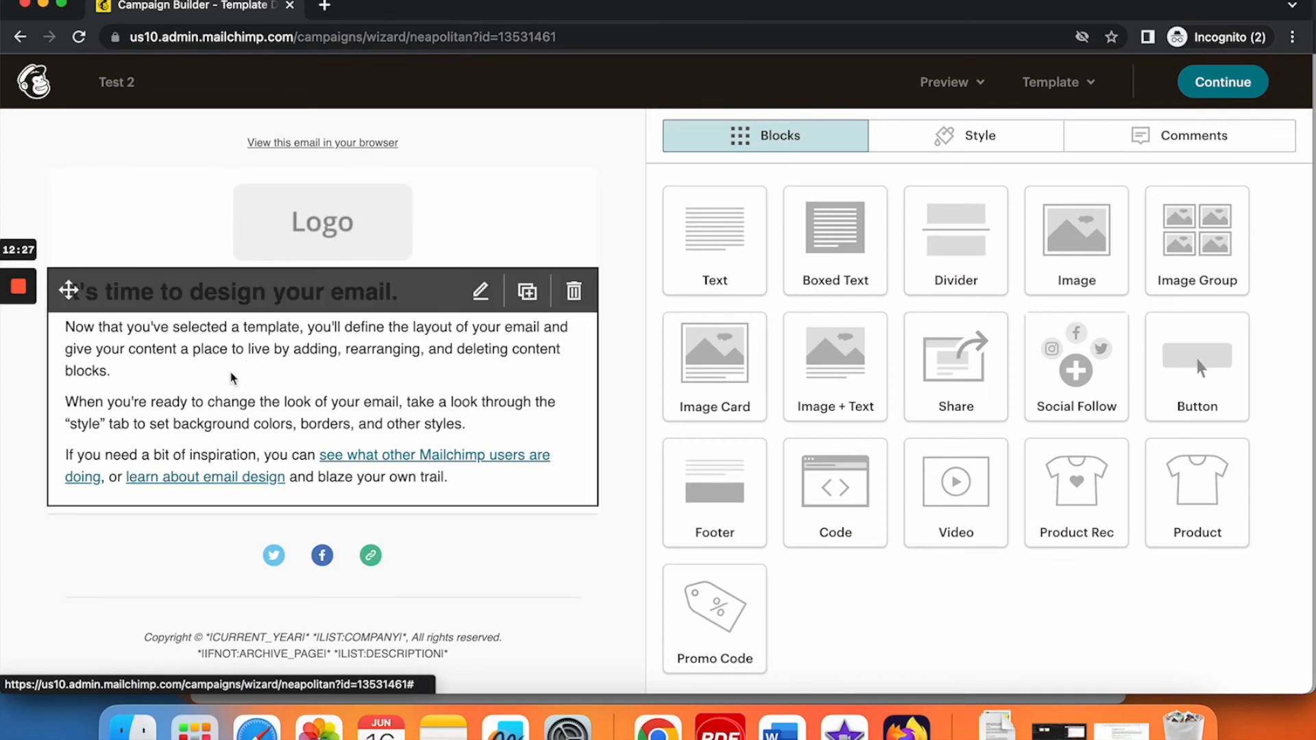
- Look over the template's default content, from the logo and text block to the social links and footer
scroll(233, 383, "down", 4)
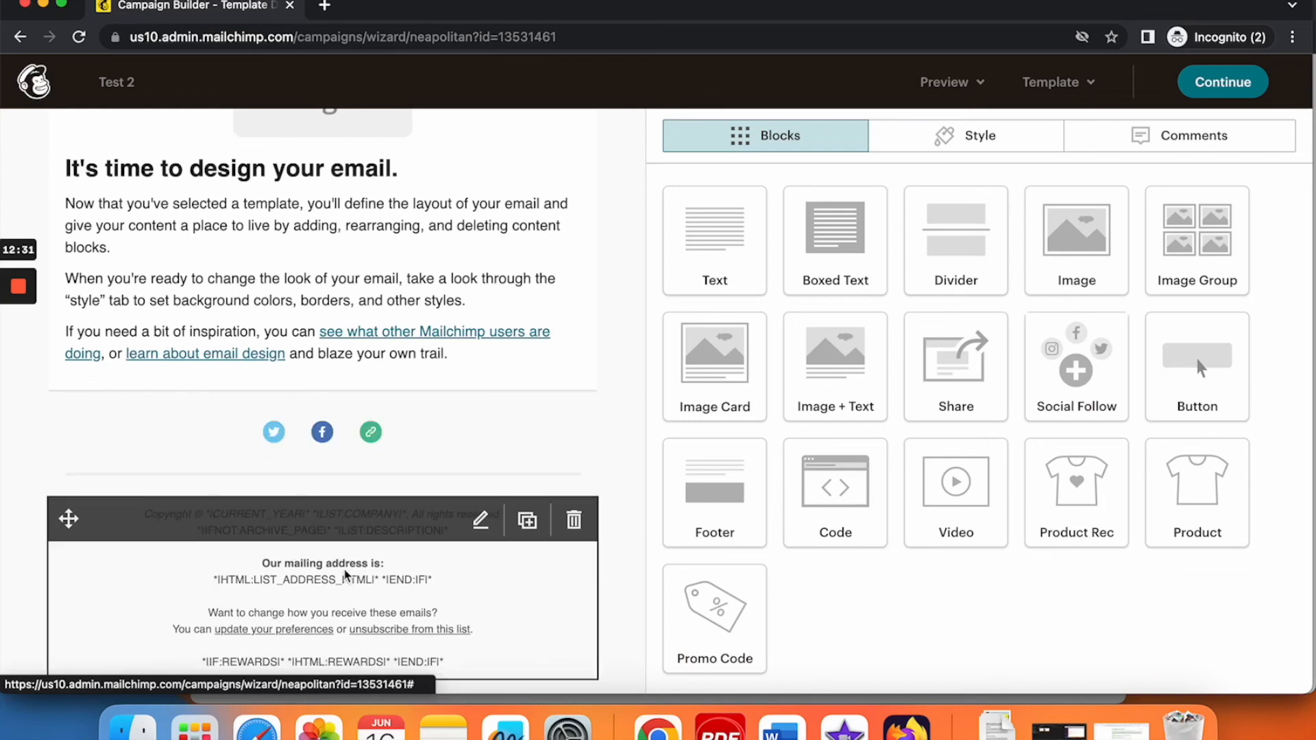
scroll(326, 580, "down", 1)
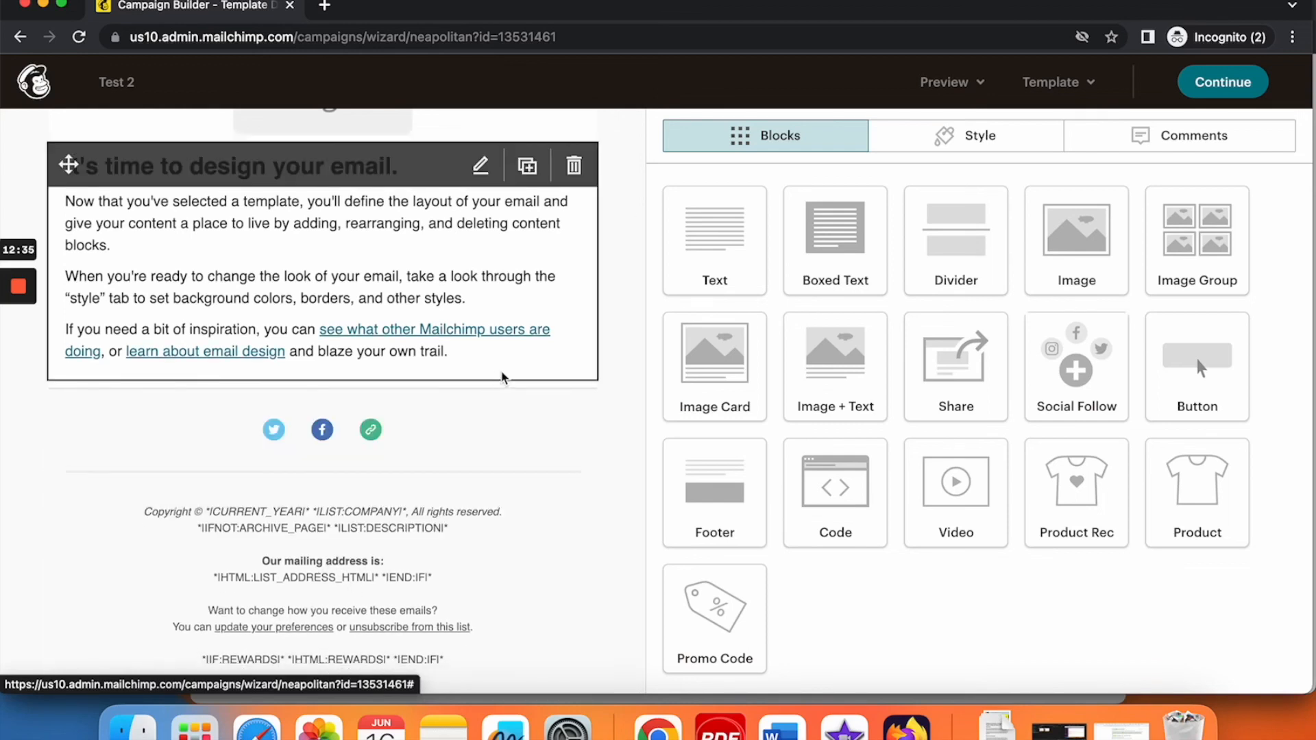
scroll(425, 384, "up", 3)
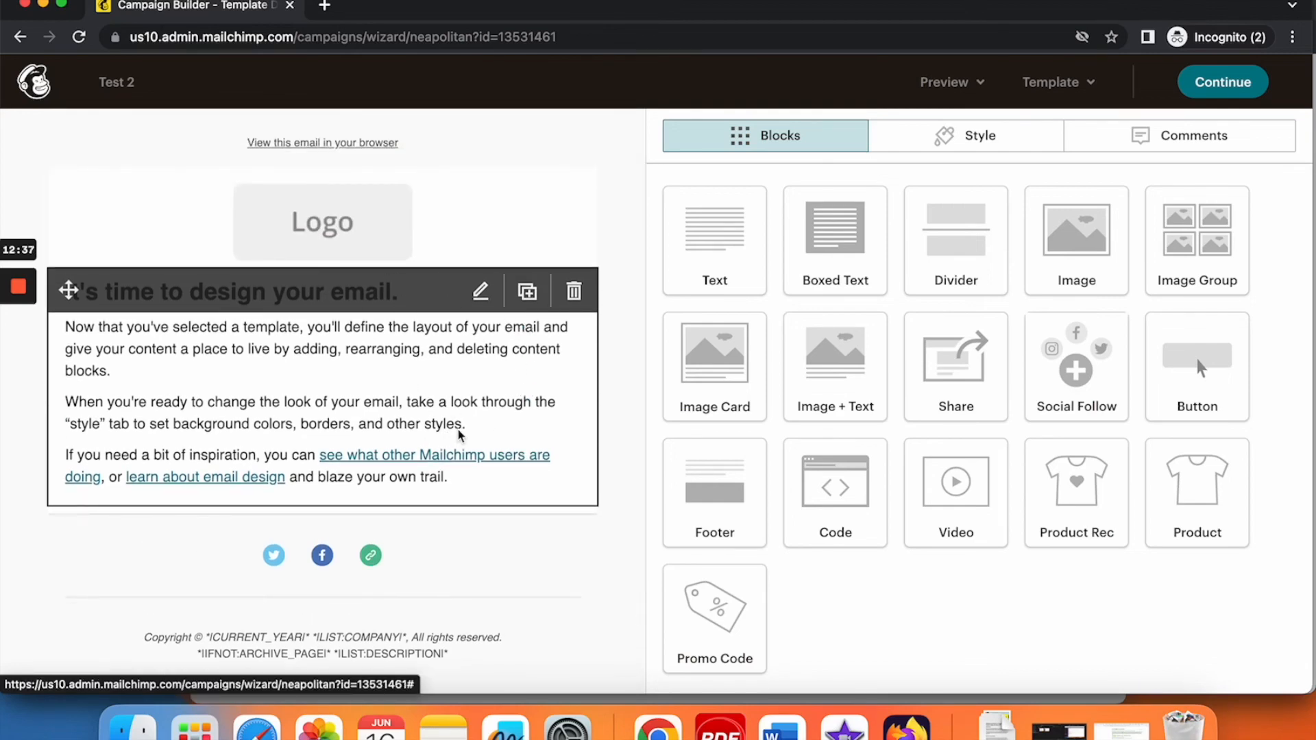
scroll(466, 476, "down", 2)
scroll(438, 374, "up", 2)
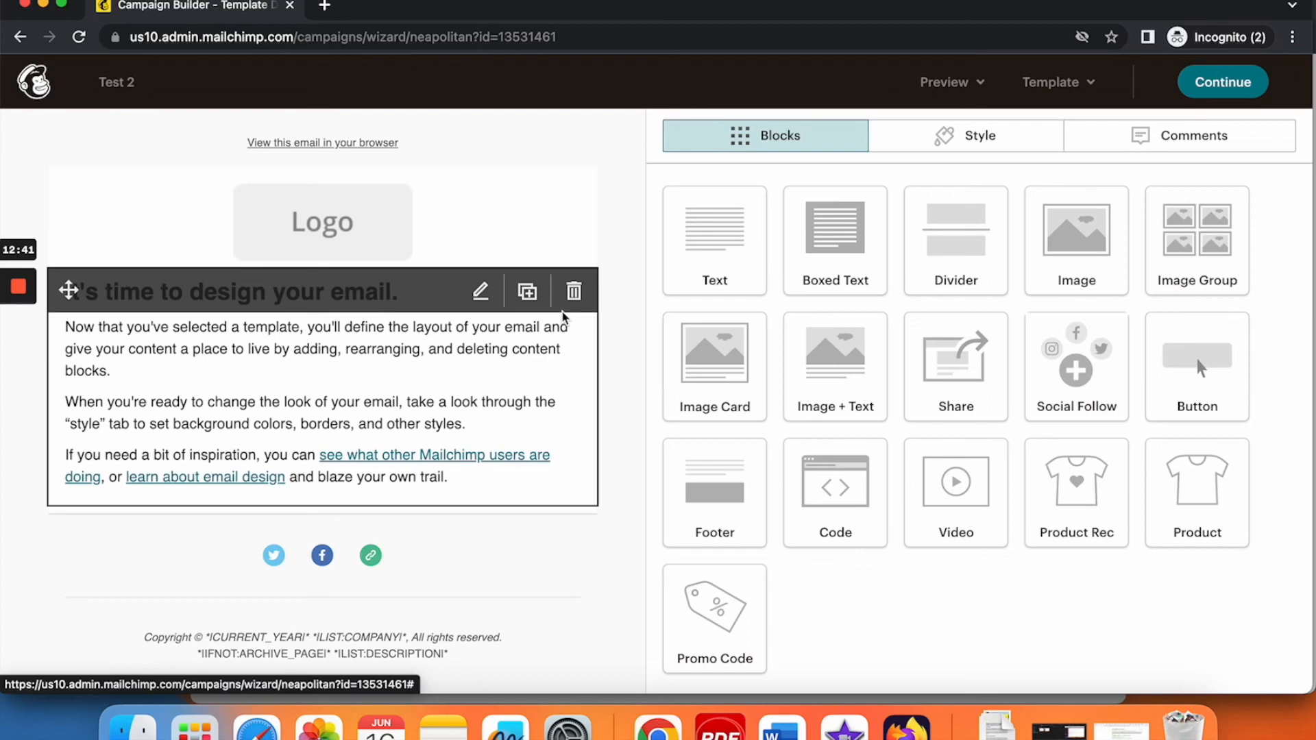